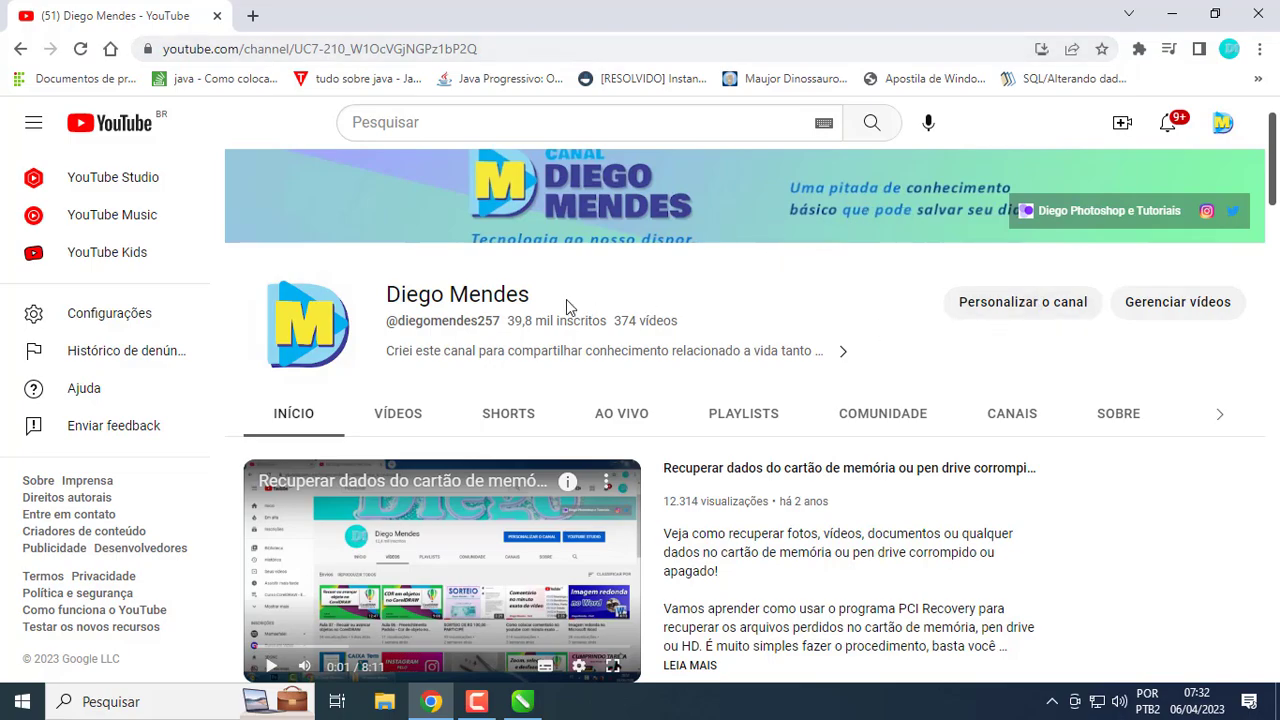
Look through the YouTube channel's home page, including its recent videos and its Word and CorelDRAW course playlists
{"action": "scroll", "coordinate": [566, 305], "scroll_direction": "down", "scroll_amount": 5}
{"action": "scroll", "coordinate": [523, 380], "scroll_direction": "up", "scroll_amount": 1}
{"action": "scroll", "coordinate": [520, 387], "scroll_direction": "down", "scroll_amount": 3}
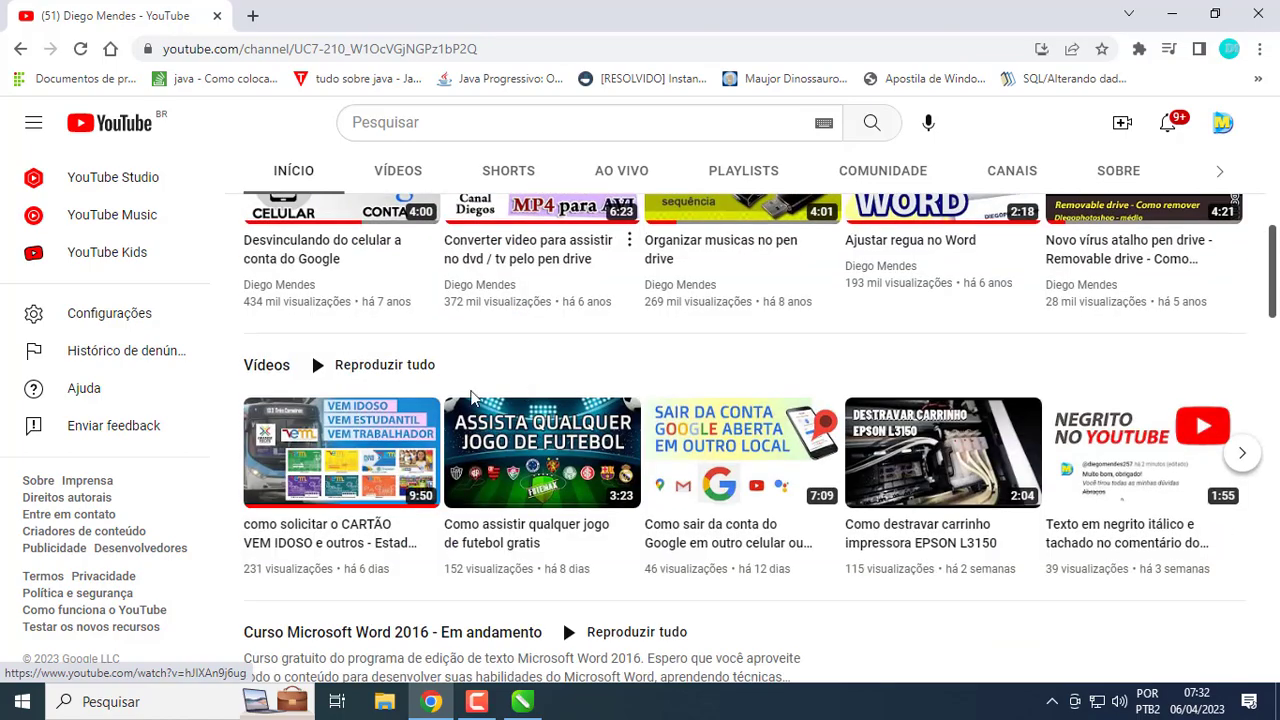
{"action": "scroll", "coordinate": [520, 387], "scroll_direction": "down", "scroll_amount": 5}
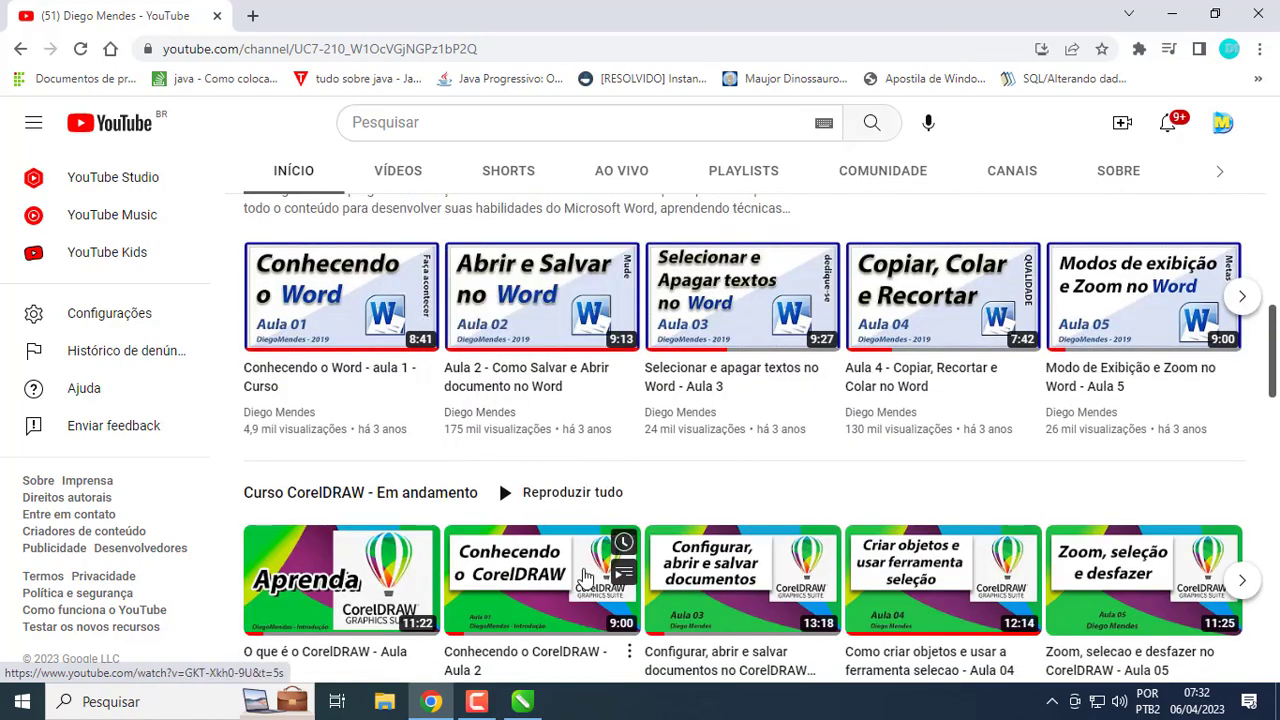
{"action": "scroll", "coordinate": [587, 578], "scroll_direction": "down", "scroll_amount": 1}
{"action": "scroll", "coordinate": [663, 503], "scroll_direction": "up", "scroll_amount": 5}
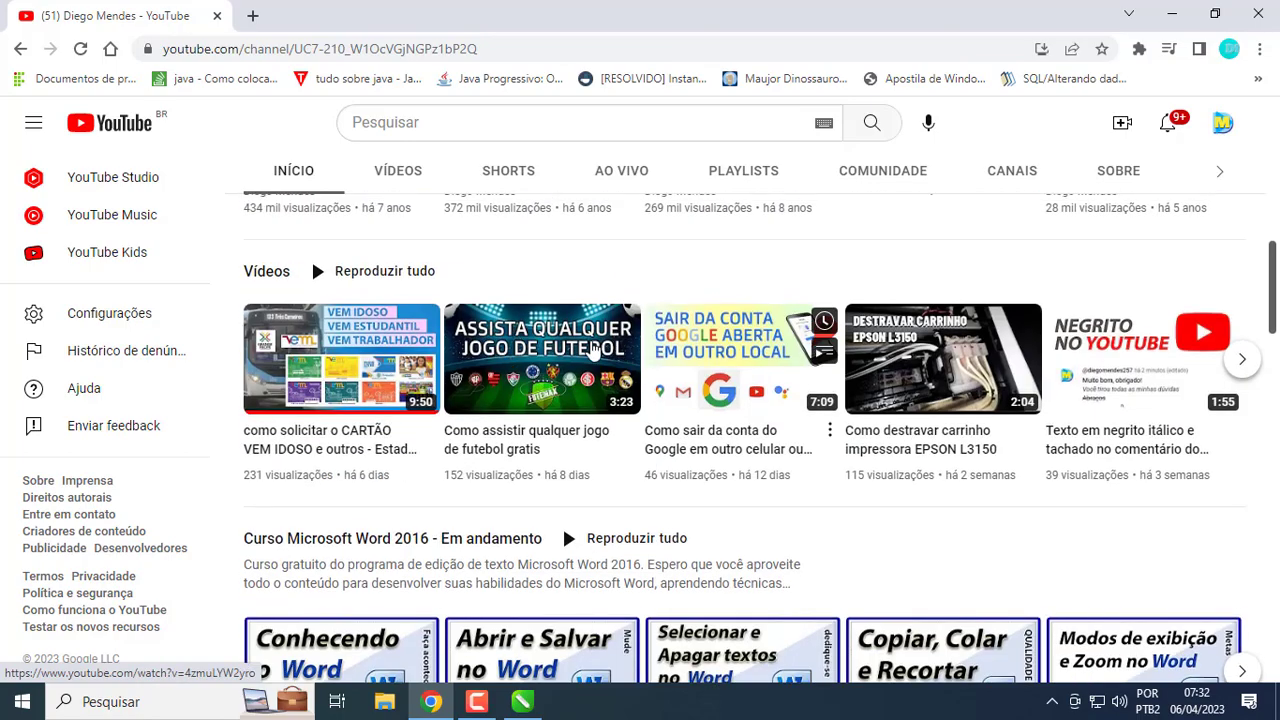
{"action": "scroll", "coordinate": [411, 371], "scroll_direction": "up", "scroll_amount": 10}
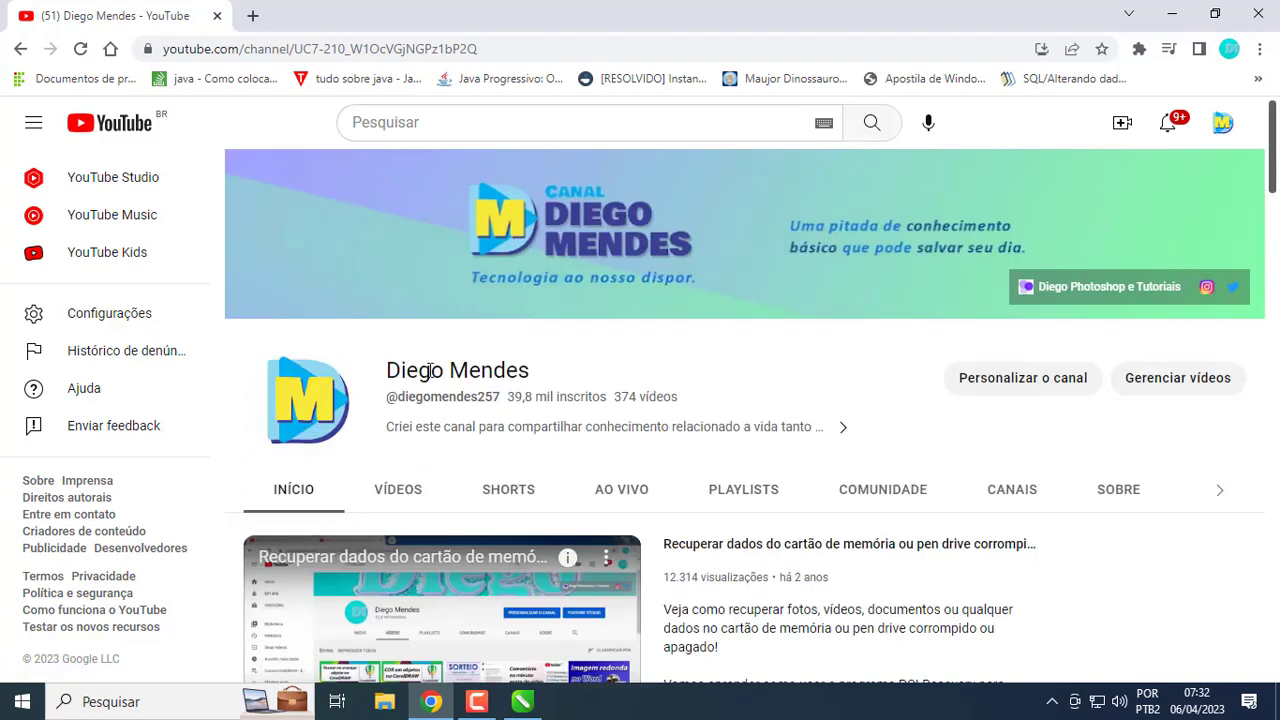
{"action": "left_click_drag", "start_coordinate": [392, 371], "coordinate": [502, 371]}
{"action": "left_click", "coordinate": [502, 371]}
Switch to CorelDRAW with the blank A4 document
{"action": "left_click", "coordinate": [521, 701]}
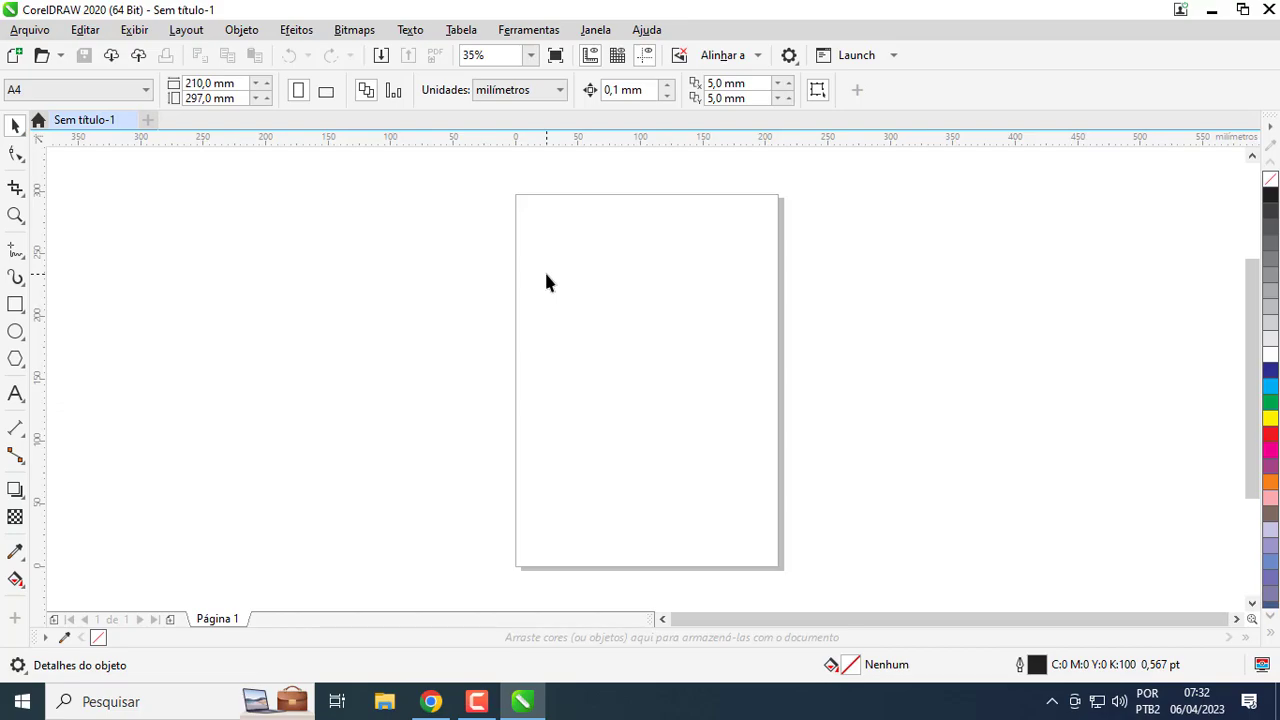
{"action": "left_click", "coordinate": [15, 304]}
{"action": "left_click_drag", "start_coordinate": [517, 197], "coordinate": [632, 303]}
{"action": "key", "text": "Delete"}
Draw a circle about 88 mm in diameter in the upper-left area of the page
{"action": "left_click", "coordinate": [15, 331]}
{"action": "left_click_drag", "start_coordinate": [524, 207], "coordinate": [645, 328]}
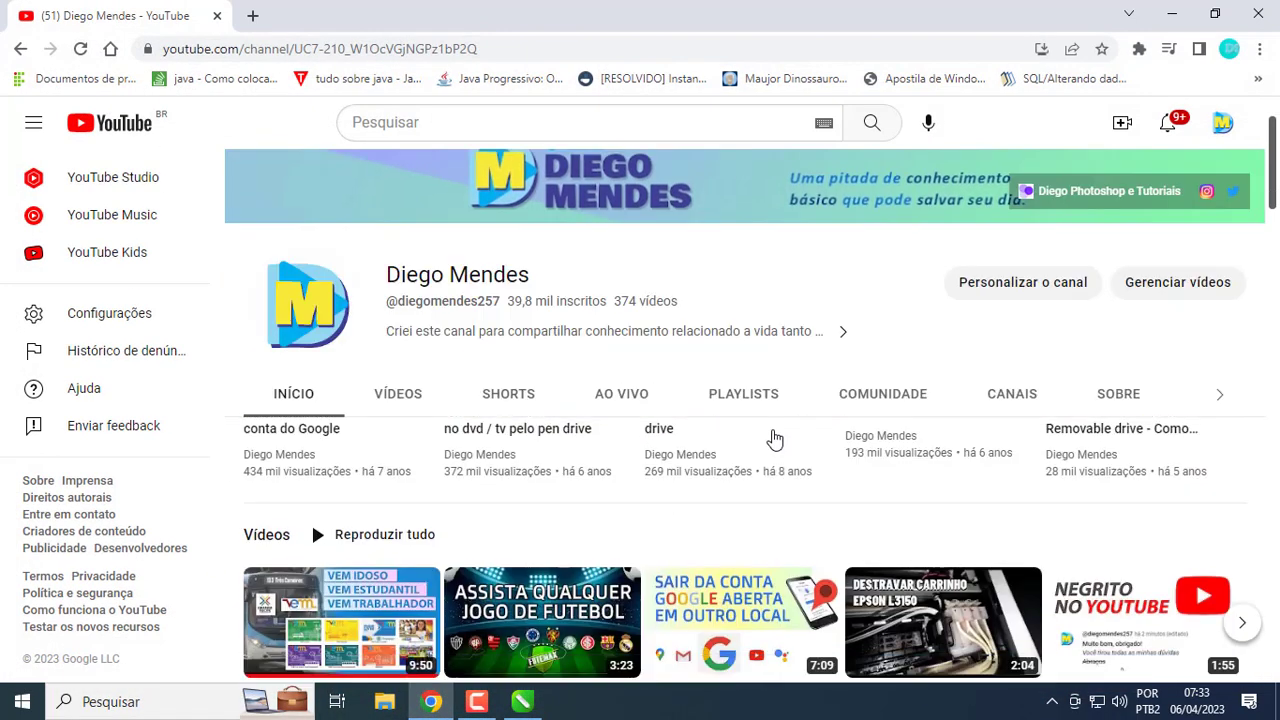
{"action": "scroll", "coordinate": [773, 437], "scroll_direction": "down", "scroll_amount": 6}
{"action": "scroll", "coordinate": [773, 437], "scroll_direction": "down", "scroll_amount": 2}
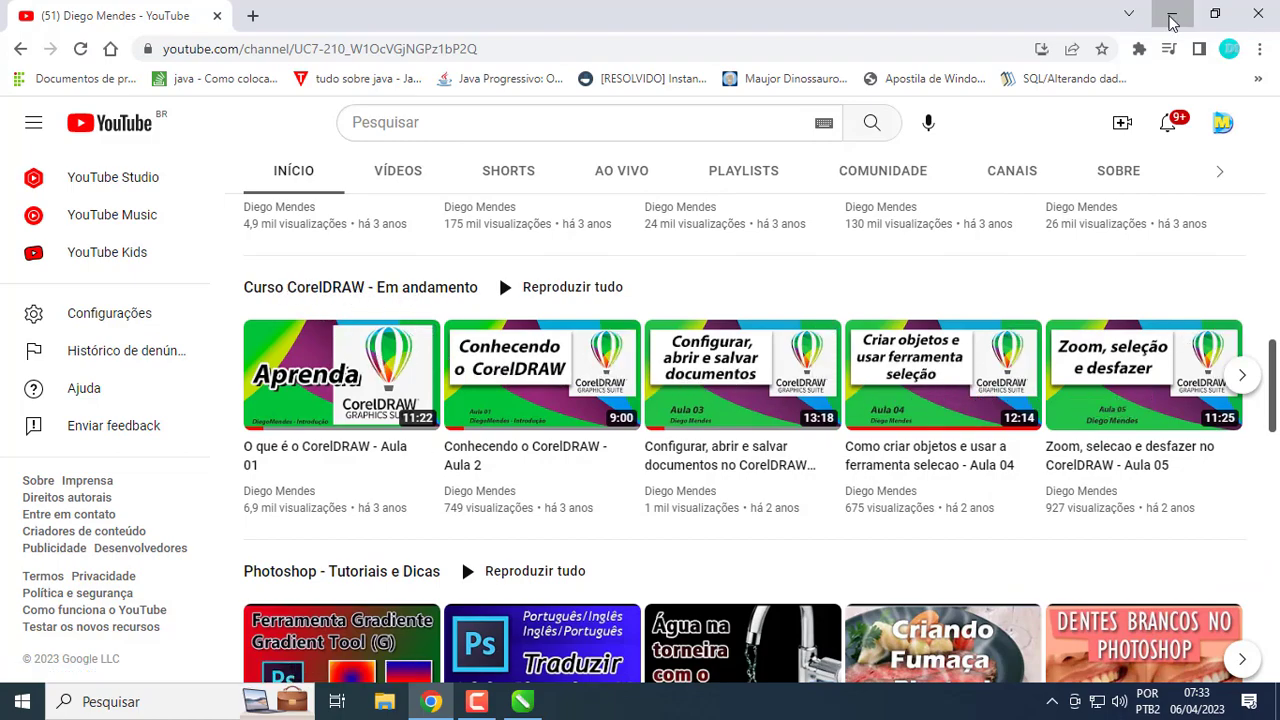
{"action": "left_click", "coordinate": [1170, 14]}
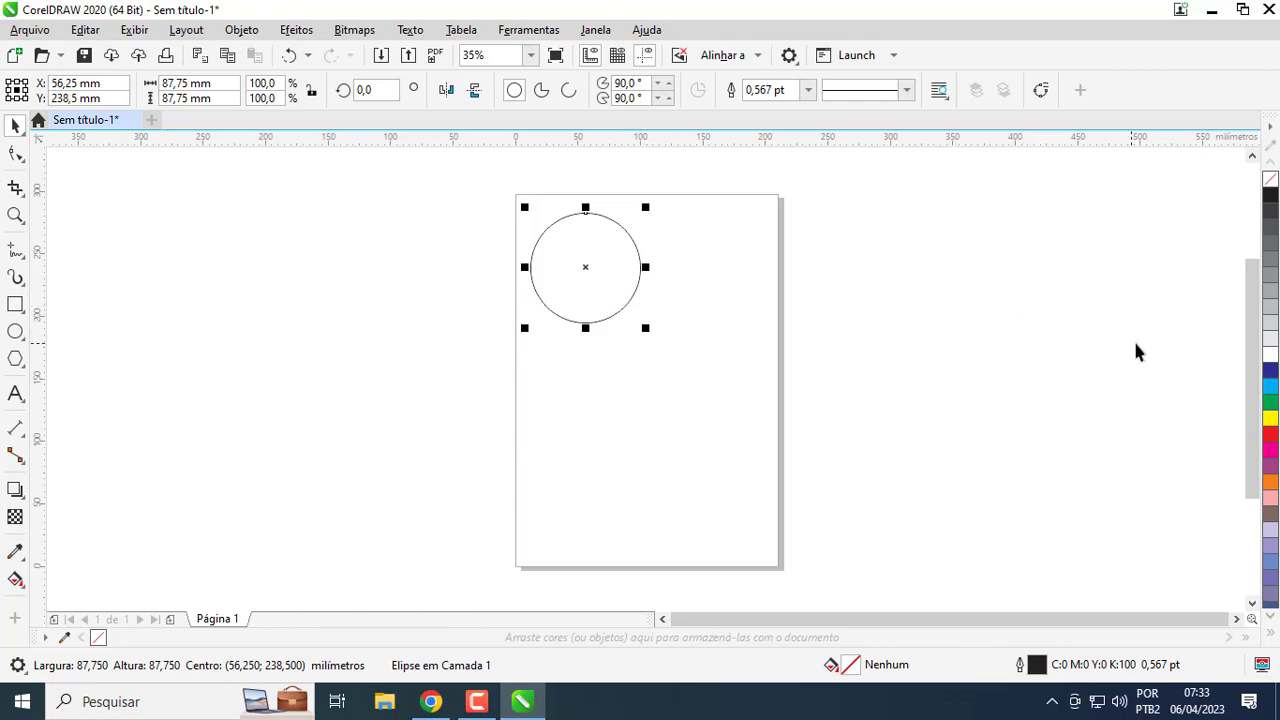
Give the circle a uniform light blue fill of C 40, M 0, Y 0, K 0
{"action": "left_click", "coordinate": [1270, 387]}
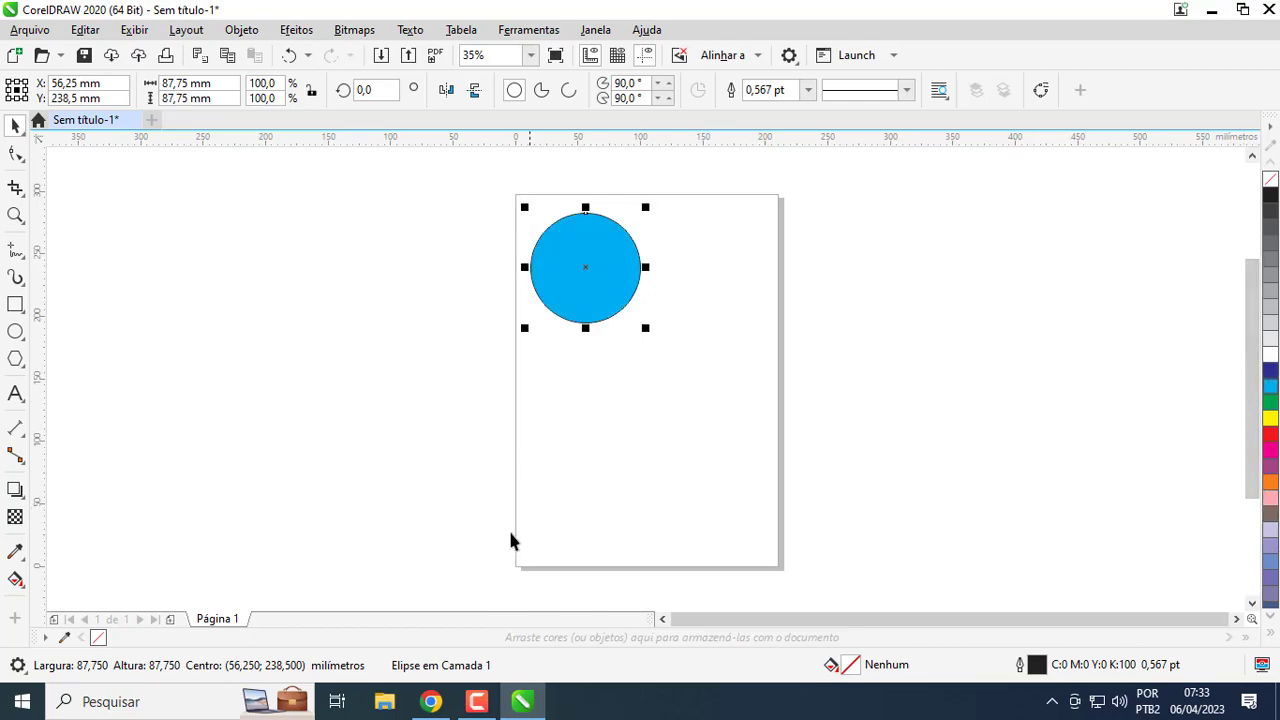
{"action": "double_click", "coordinate": [856, 667]}
{"action": "left_click_drag", "start_coordinate": [480, 87], "coordinate": [774, 91]}
{"action": "left_click", "coordinate": [656, 110]}
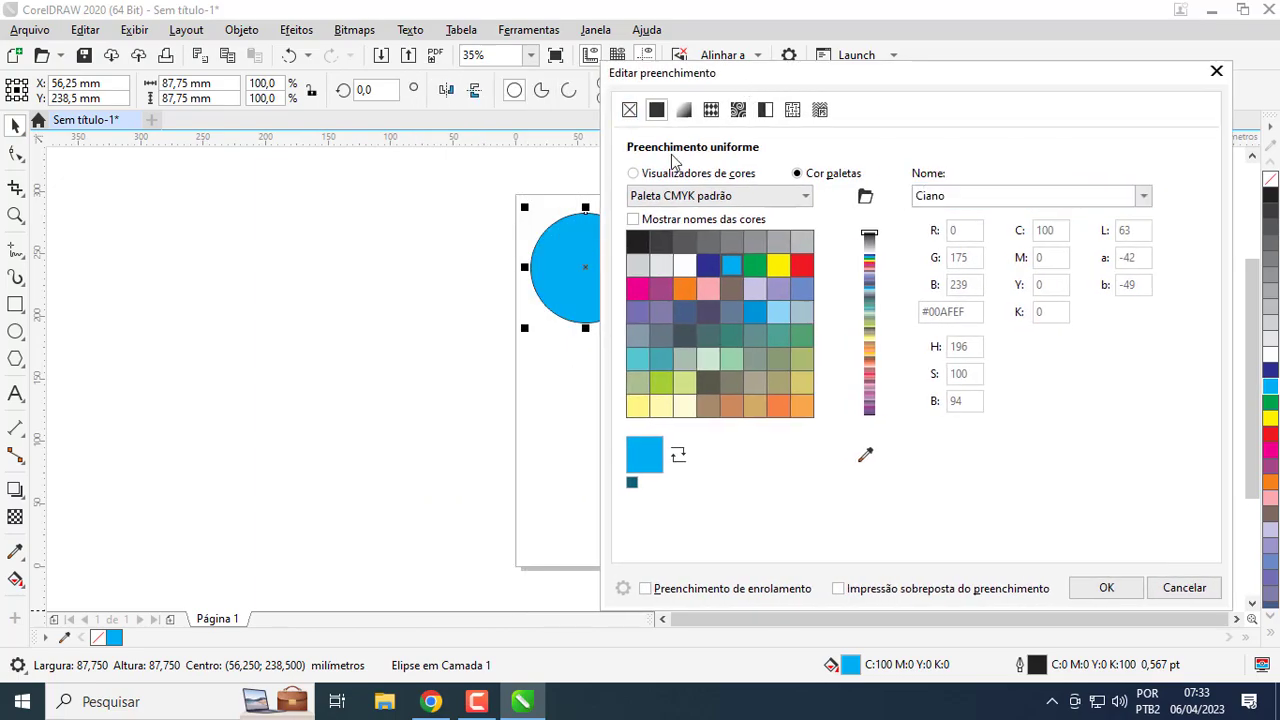
{"action": "left_click", "coordinate": [740, 173]}
{"action": "left_click", "coordinate": [719, 216]}
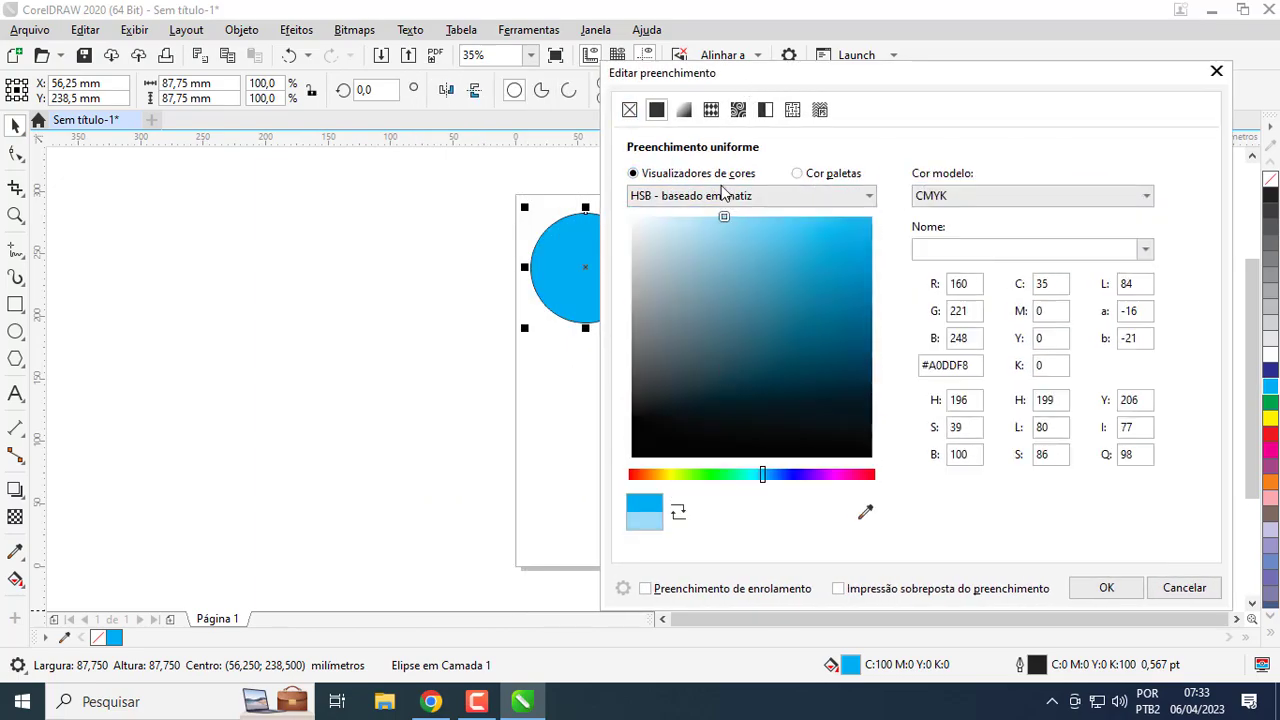
{"action": "left_click", "coordinate": [745, 230]}
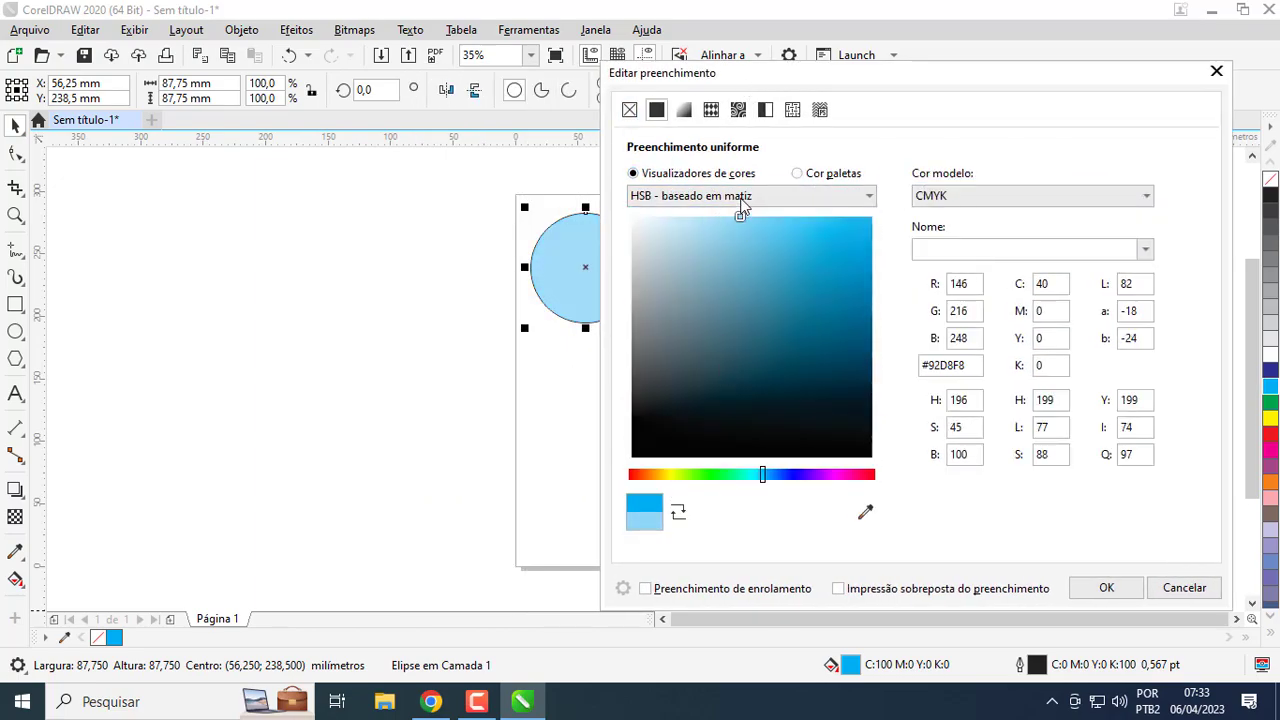
{"action": "left_click", "coordinate": [1097, 587]}
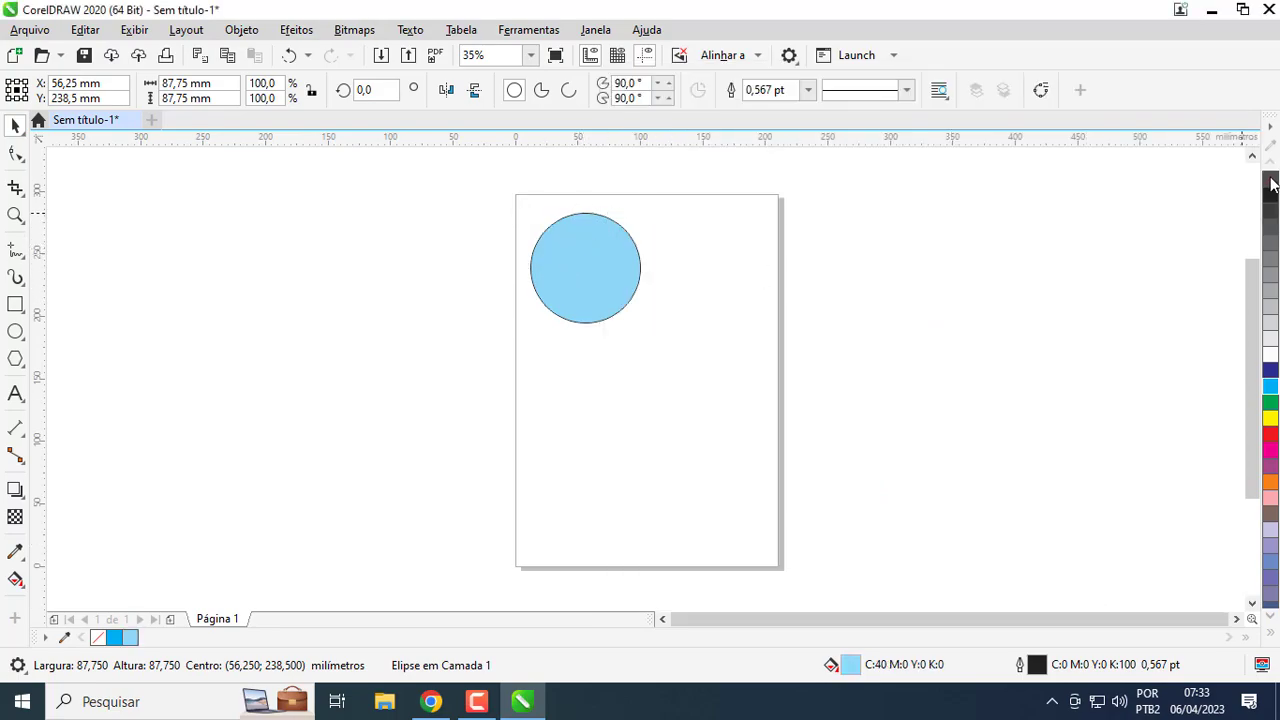
Remove the outline from the light blue circle and deselect it
{"action": "right_click", "coordinate": [1270, 180]}
{"action": "left_click", "coordinate": [716, 280]}
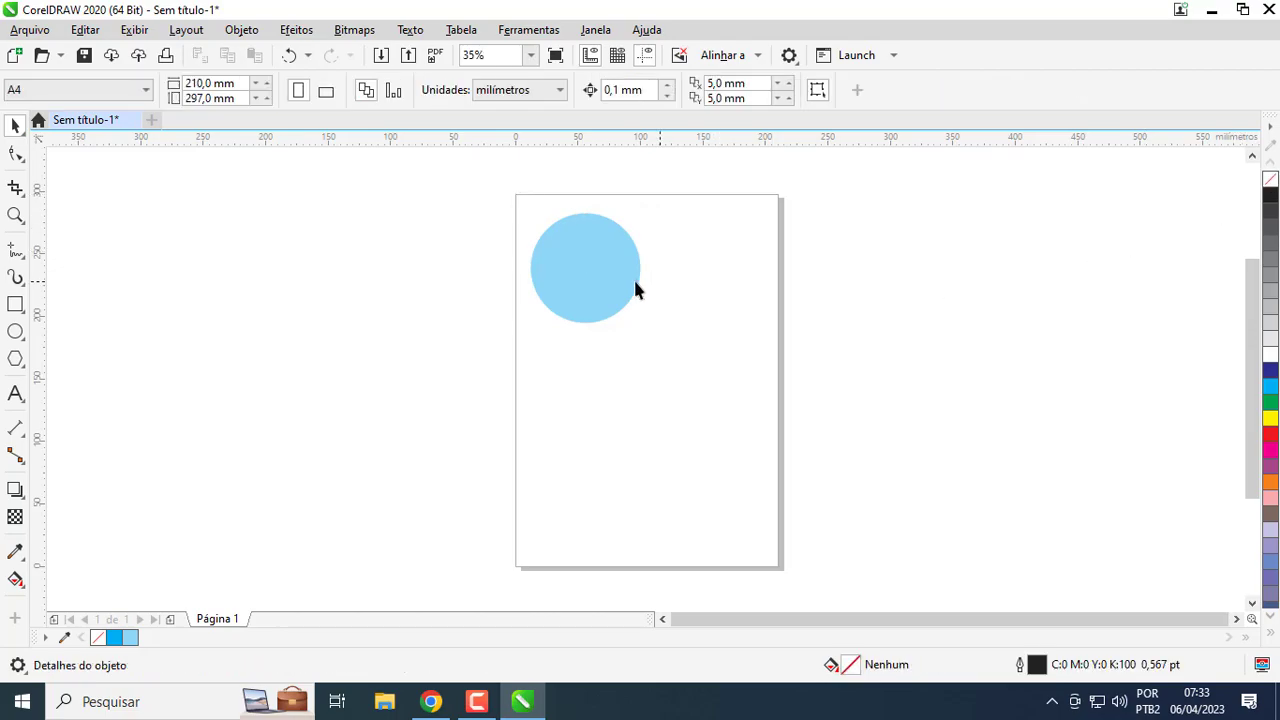
{"action": "scroll", "coordinate": [650, 370], "scroll_direction": "up", "scroll_amount": 3}
{"action": "scroll", "coordinate": [646, 372], "scroll_direction": "down", "scroll_amount": 1}
{"action": "scroll", "coordinate": [646, 360], "scroll_direction": "up", "scroll_amount": 2}
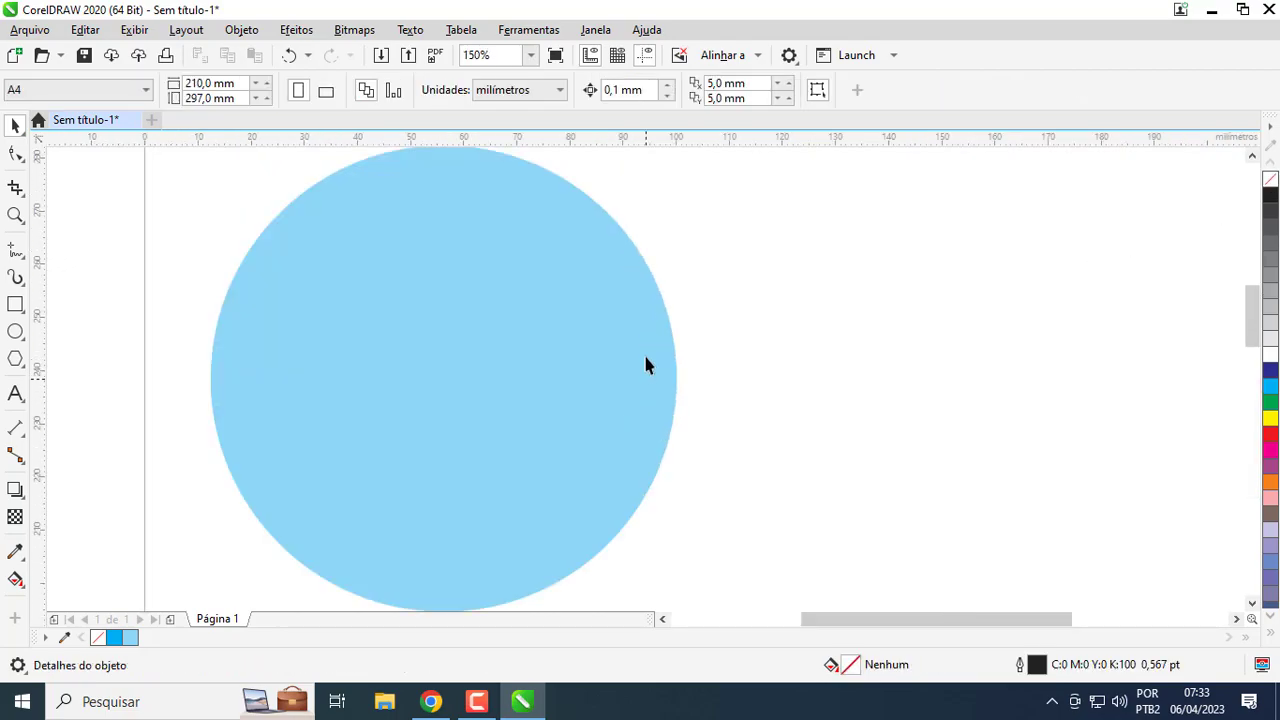
Try the Perspectiva inferior esquerda shadow preset on the blue circle with the Shadow tool
{"action": "left_click", "coordinate": [586, 354]}
{"action": "scroll", "coordinate": [663, 391], "scroll_direction": "down", "scroll_amount": 2}
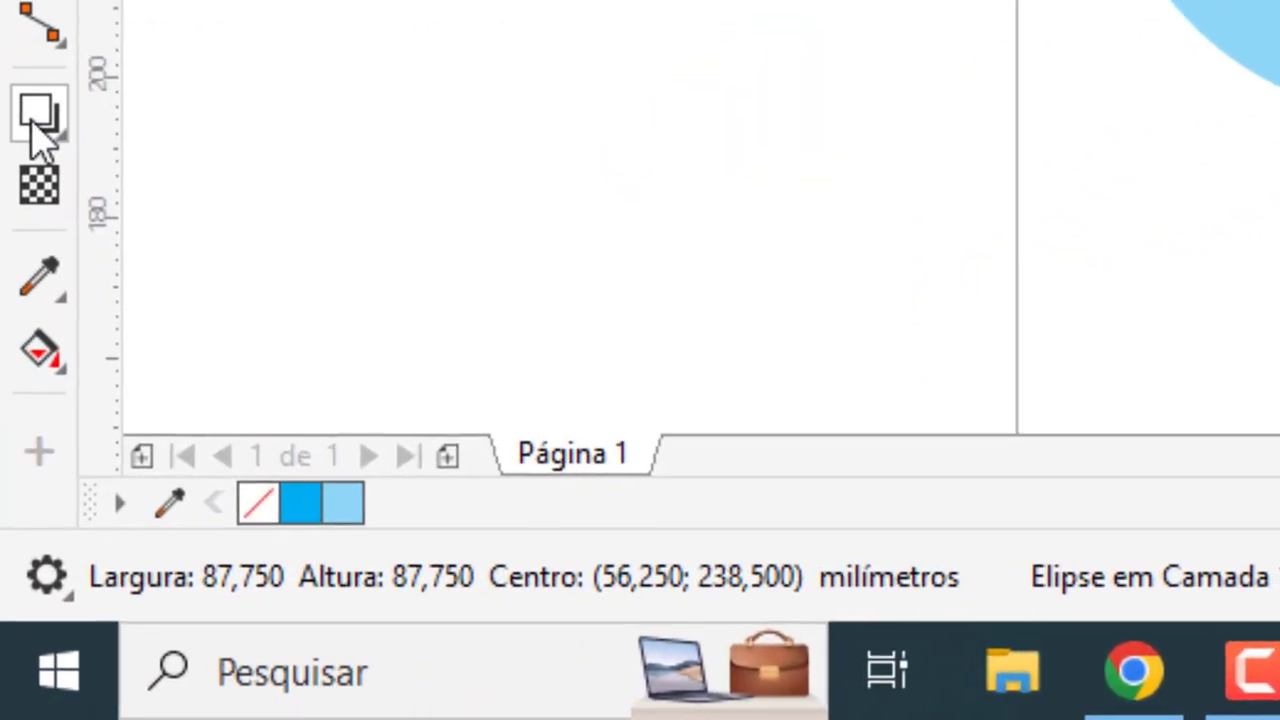
{"action": "left_click", "coordinate": [15, 495]}
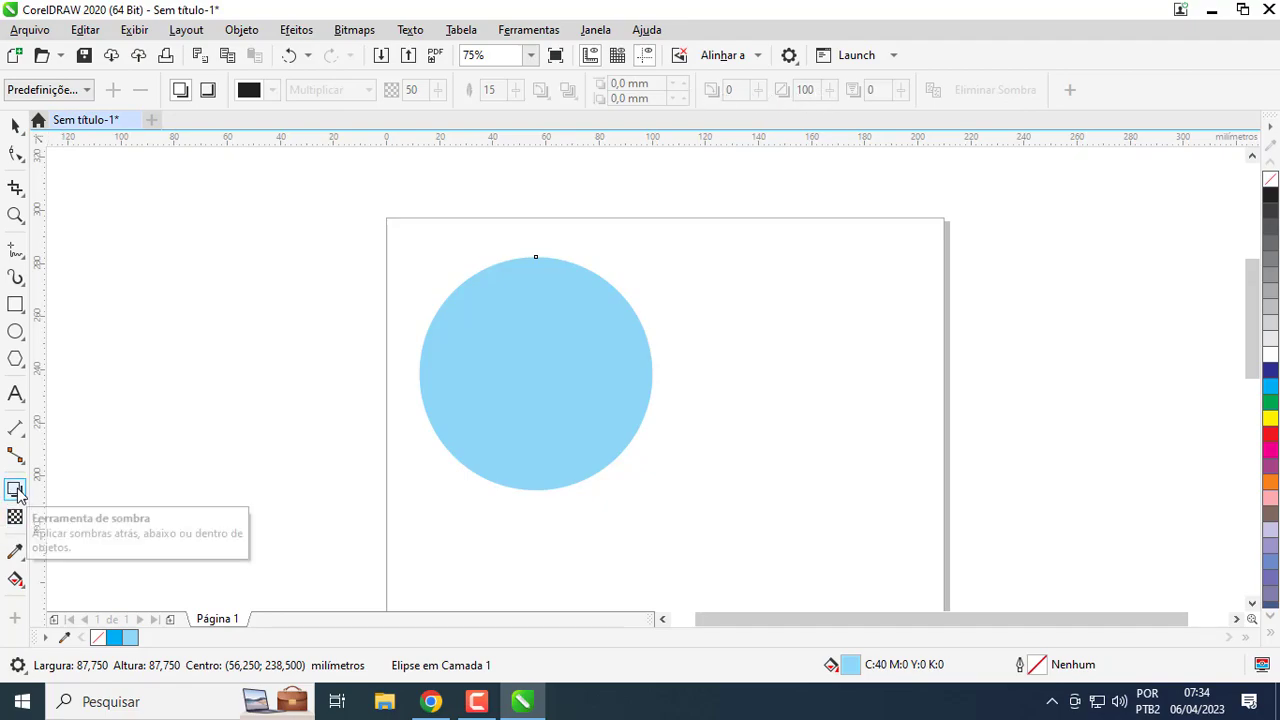
{"action": "left_click", "coordinate": [55, 91]}
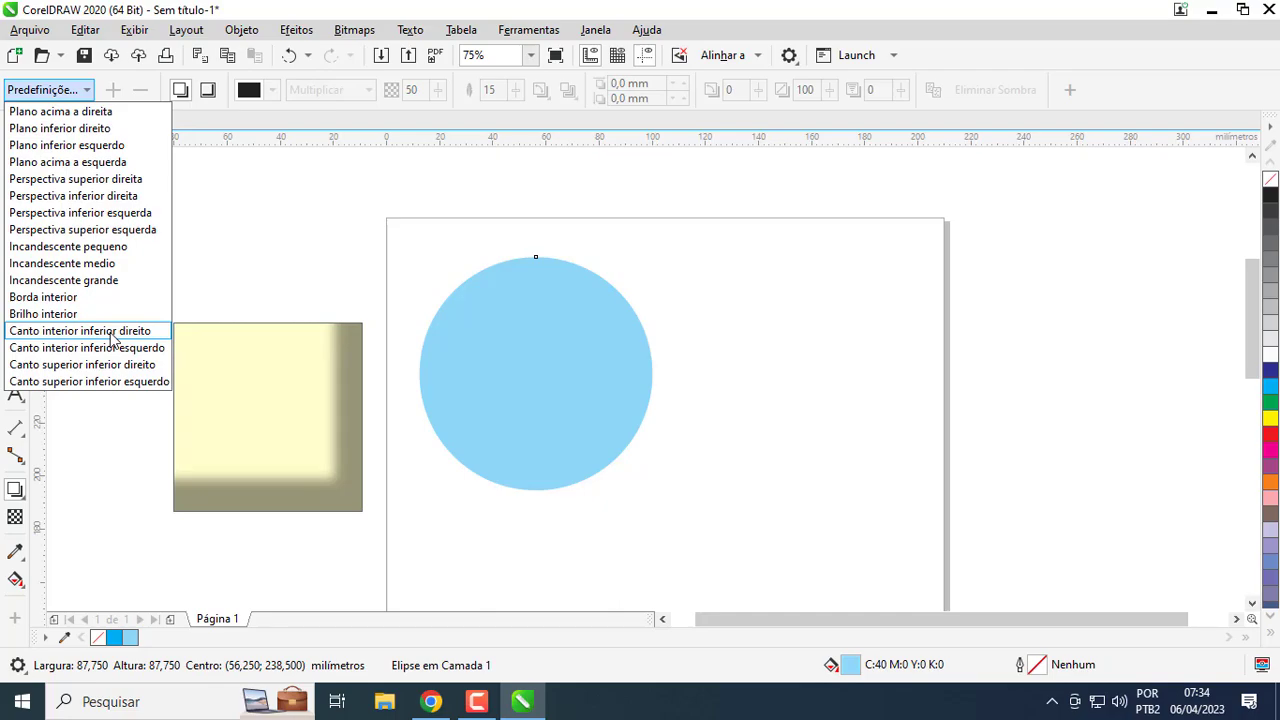
{"action": "left_click", "coordinate": [104, 222]}
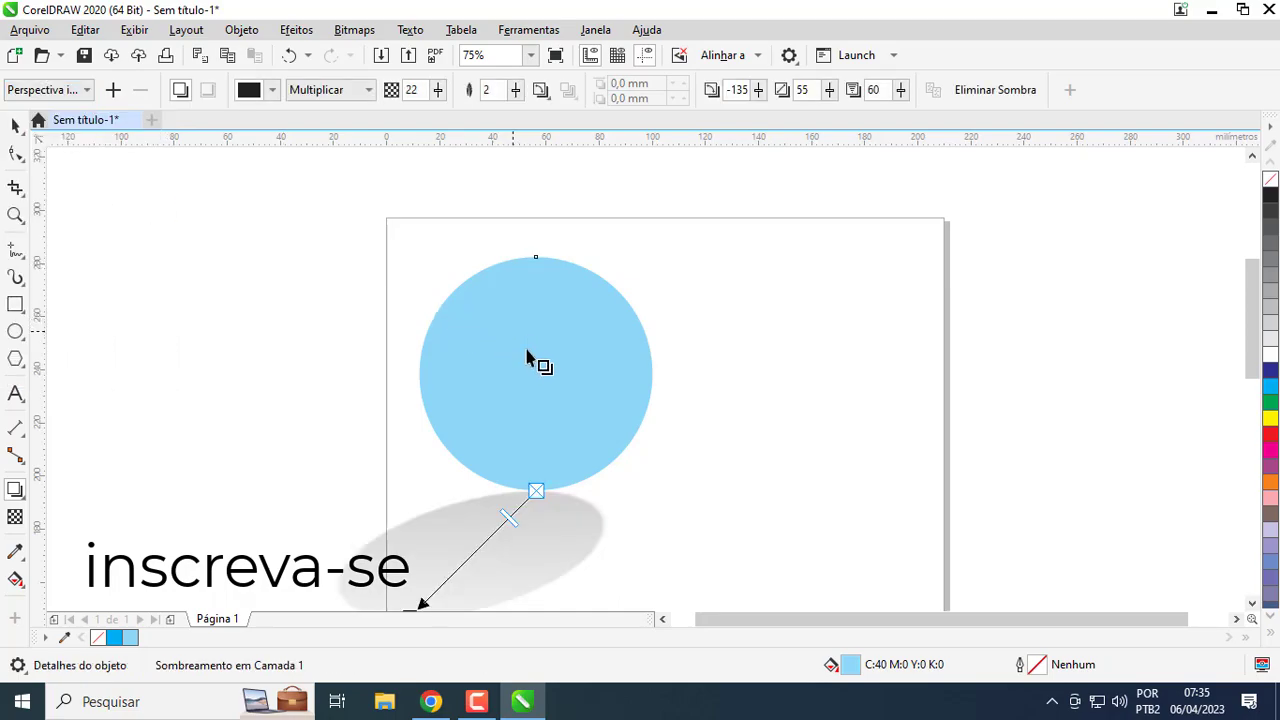
{"action": "left_click_drag", "start_coordinate": [569, 428], "coordinate": [646, 380]}
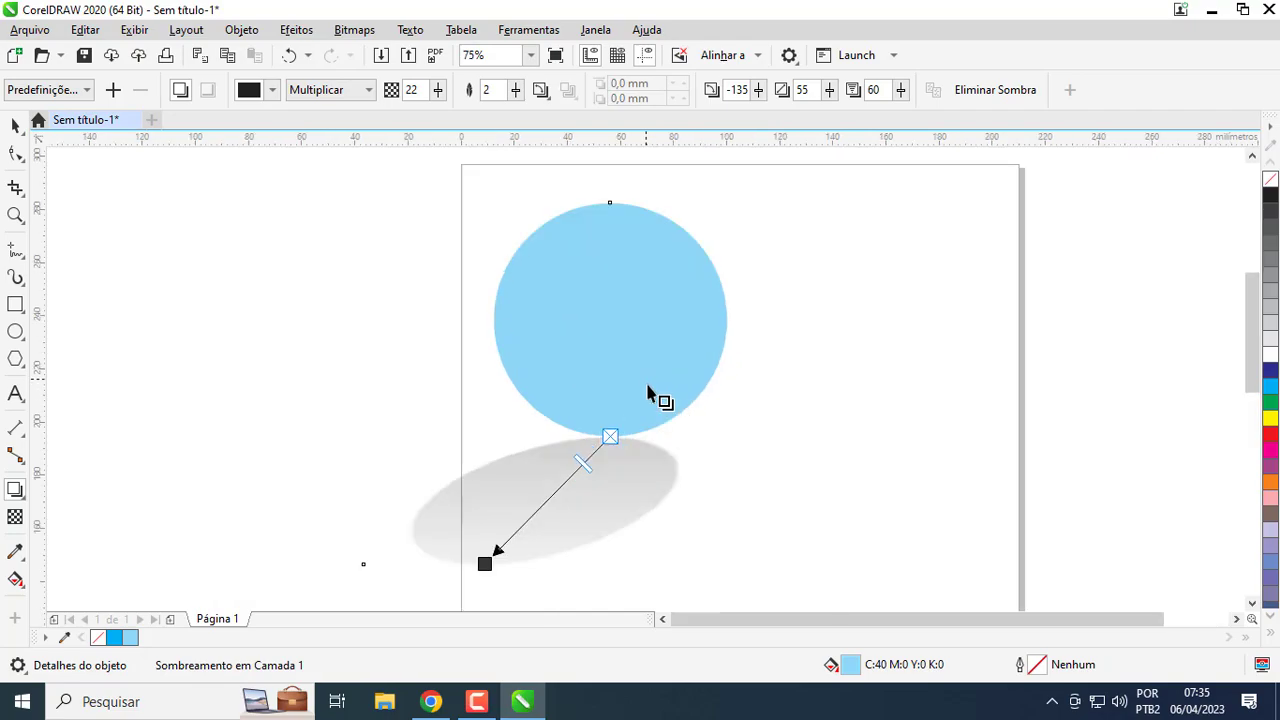
{"action": "left_click", "coordinate": [15, 124]}
{"action": "left_click", "coordinate": [314, 246]}
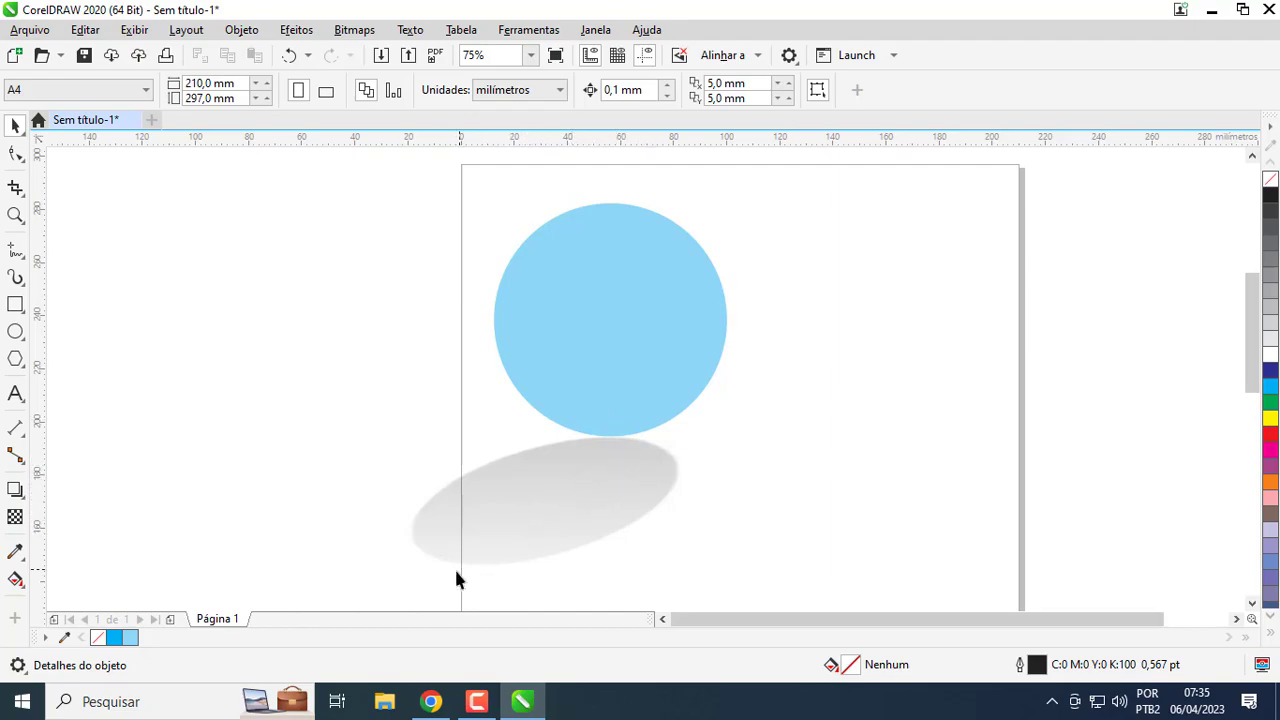
Examine the perspective shadow up close, both where it meets the circle and along its faded far edge
{"action": "left_click", "coordinate": [605, 441]}
{"action": "scroll", "coordinate": [605, 441], "scroll_direction": "up", "scroll_amount": 4}
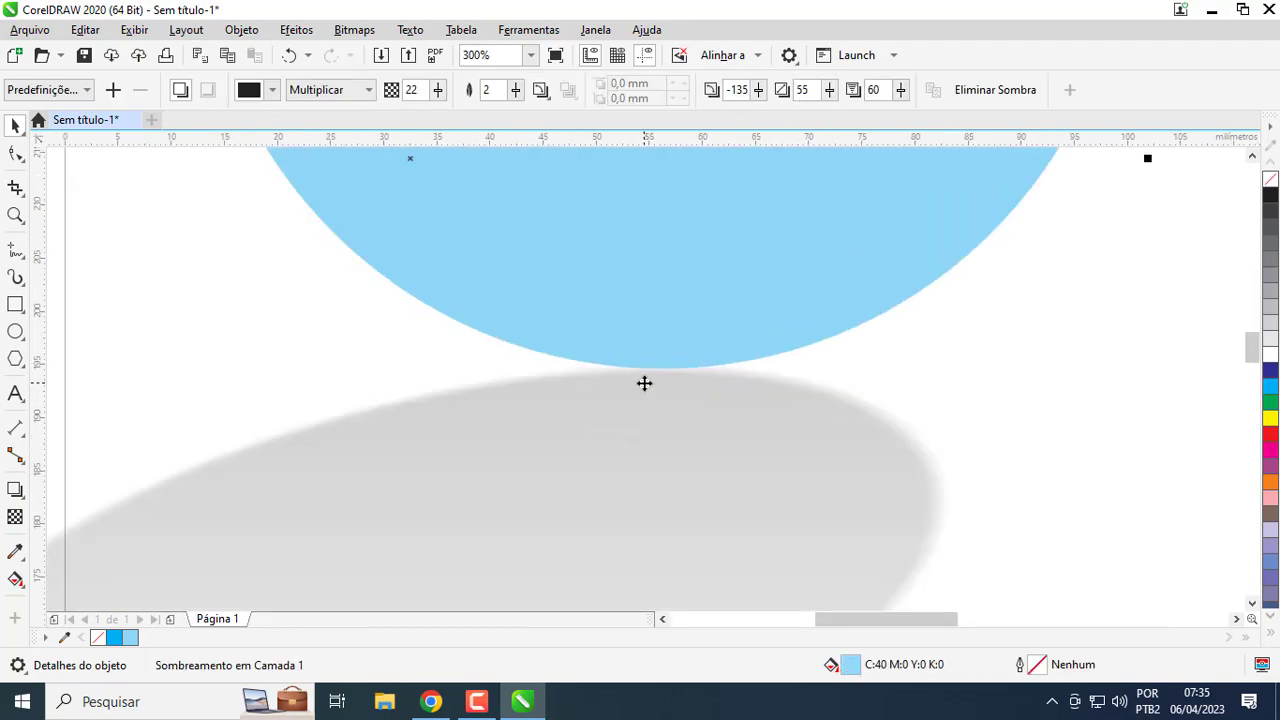
{"action": "scroll", "coordinate": [606, 443], "scroll_direction": "down", "scroll_amount": 4}
{"action": "scroll", "coordinate": [483, 489], "scroll_direction": "up", "scroll_amount": 2}
{"action": "scroll", "coordinate": [603, 360], "scroll_direction": "up", "scroll_amount": 3}
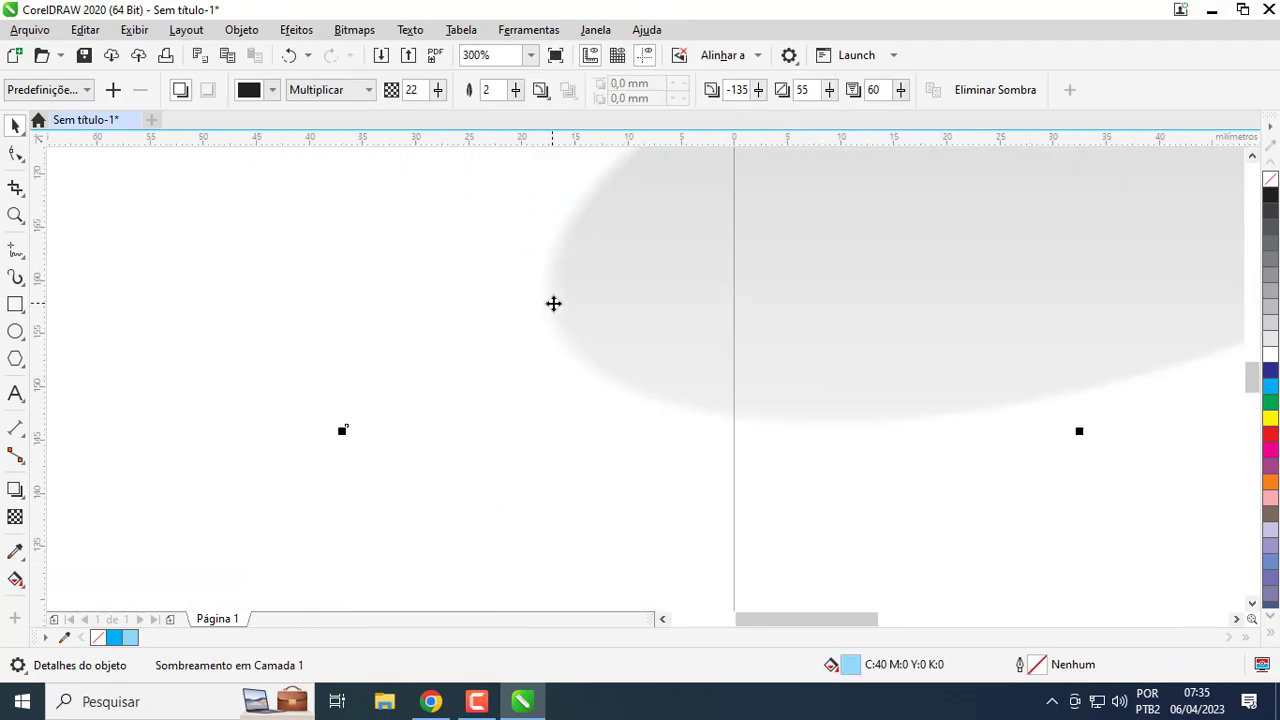
{"action": "scroll", "coordinate": [823, 263], "scroll_direction": "down", "scroll_amount": 4}
{"action": "scroll", "coordinate": [823, 263], "scroll_direction": "up", "scroll_amount": 1}
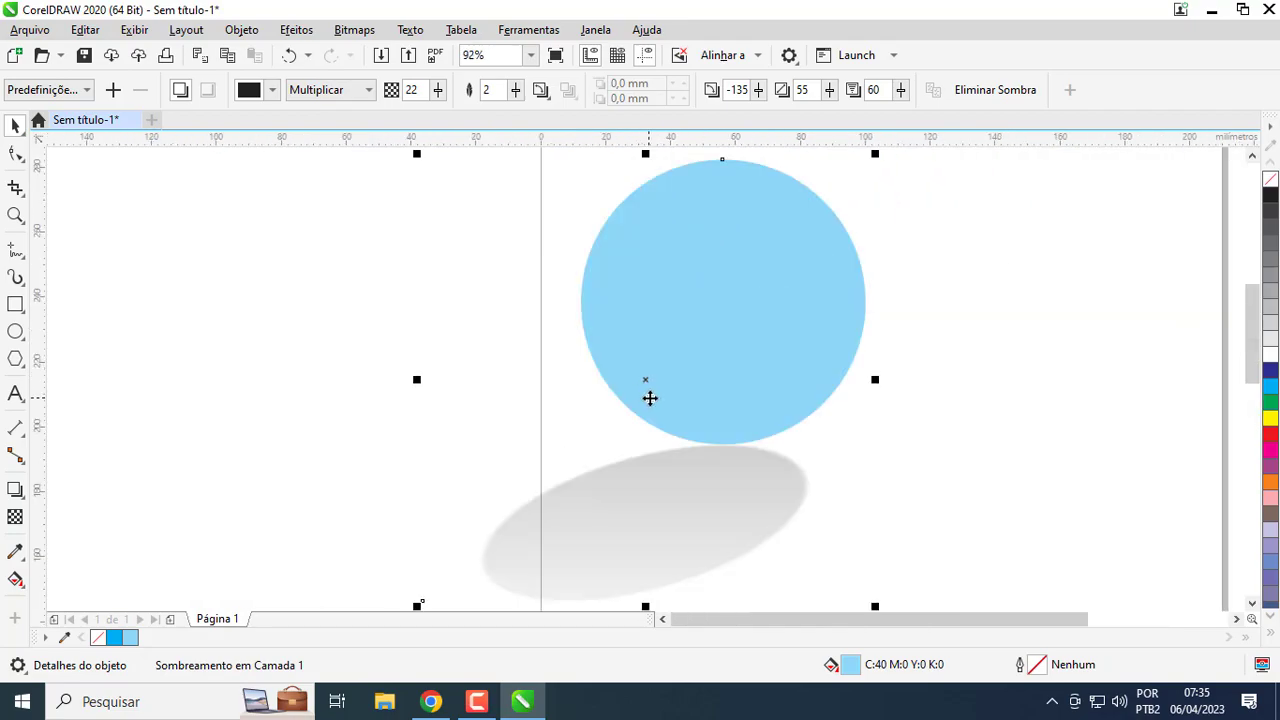
{"action": "left_click", "coordinate": [651, 471]}
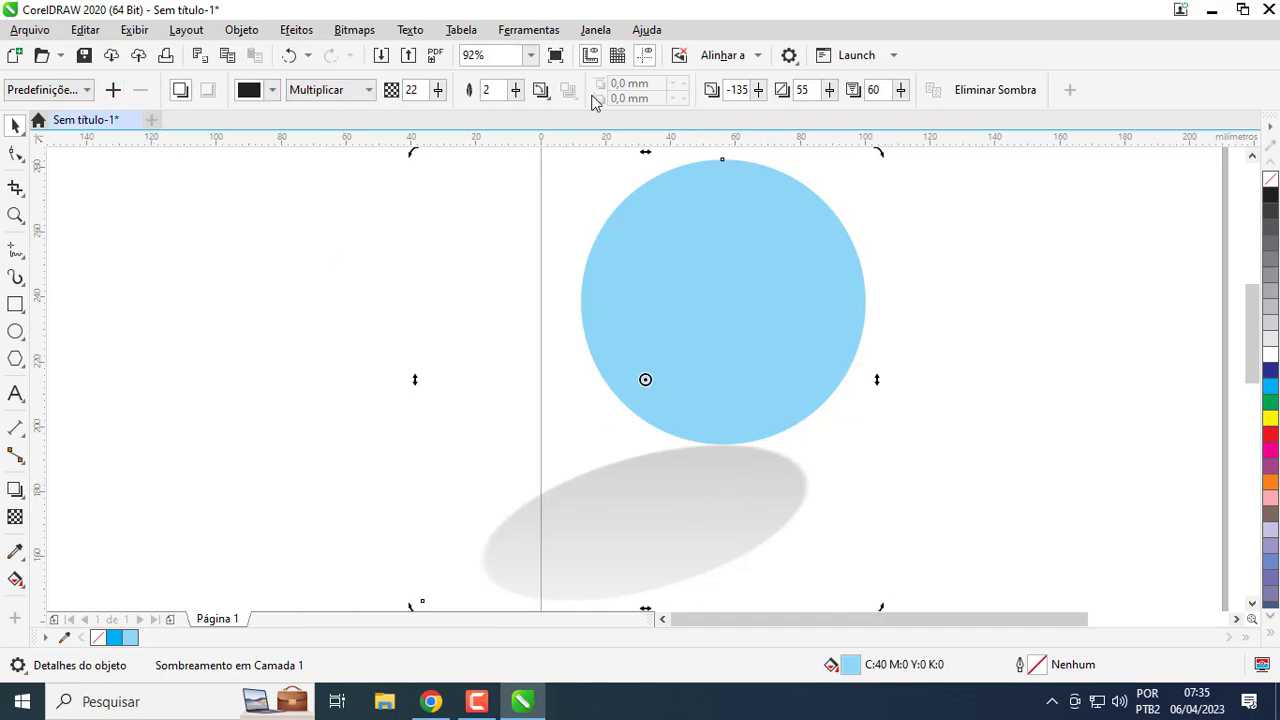
Try the Perspectiva superior direita shadow preset on the circle, and replace it with the Borda interior preset
{"action": "left_click", "coordinate": [56, 93]}
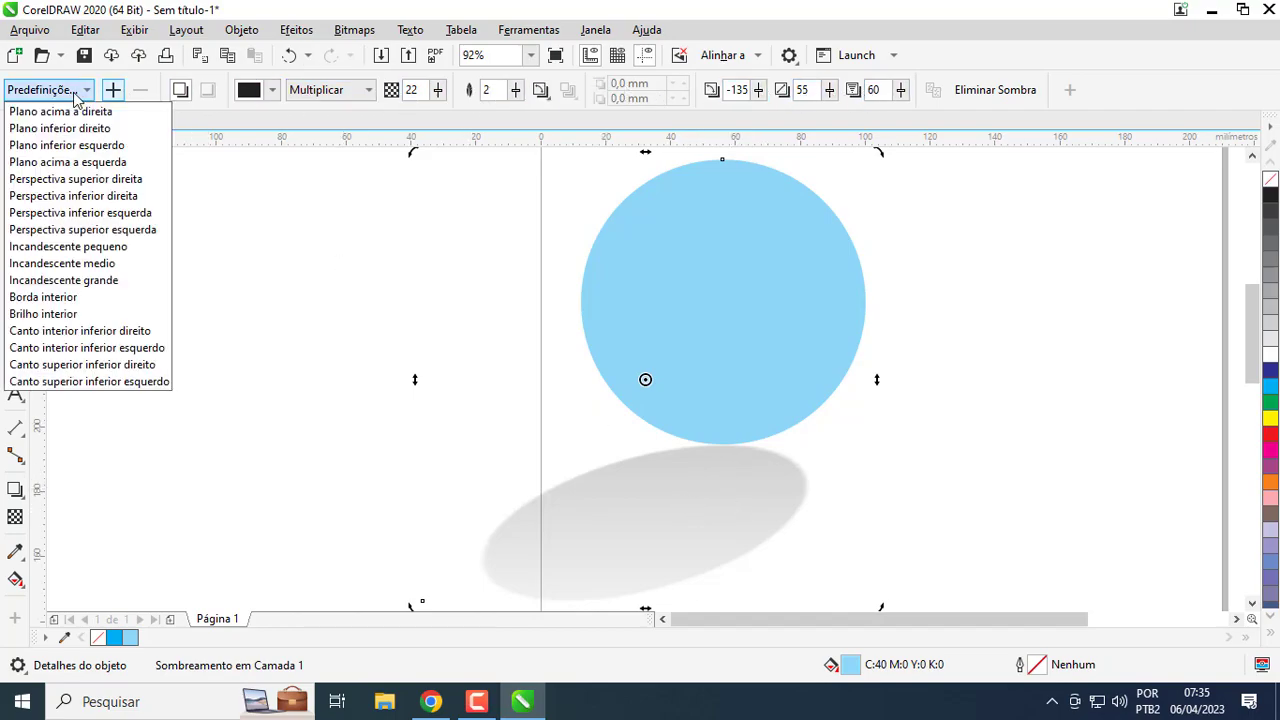
{"action": "left_click", "coordinate": [64, 185]}
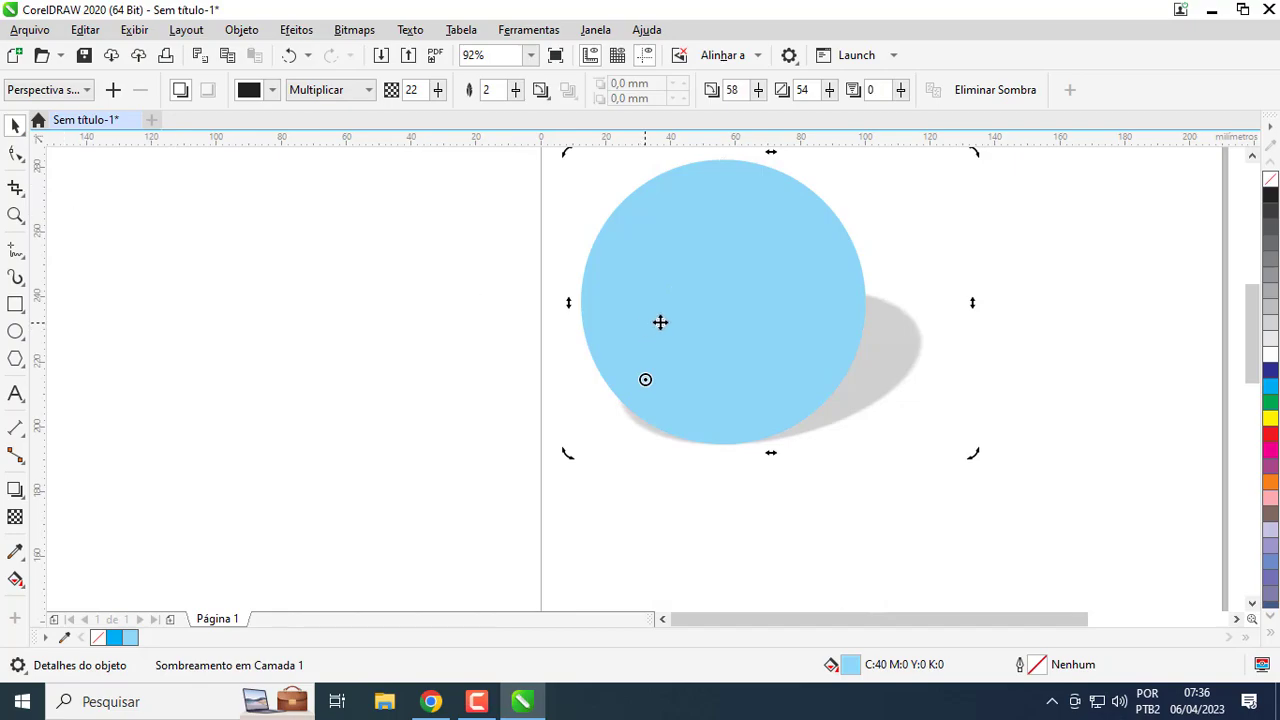
{"action": "scroll", "coordinate": [878, 311], "scroll_direction": "down", "scroll_amount": 1}
{"action": "scroll", "coordinate": [643, 381], "scroll_direction": "up", "scroll_amount": 2}
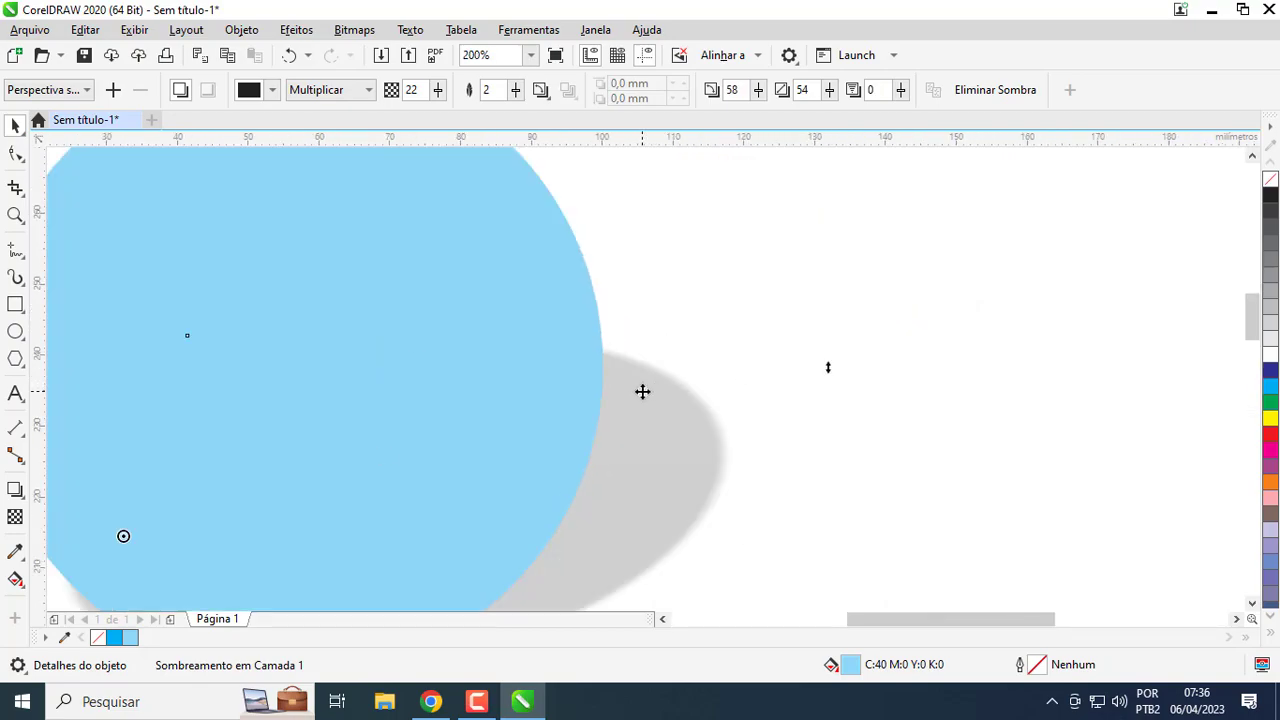
{"action": "scroll", "coordinate": [642, 391], "scroll_direction": "down", "scroll_amount": 1}
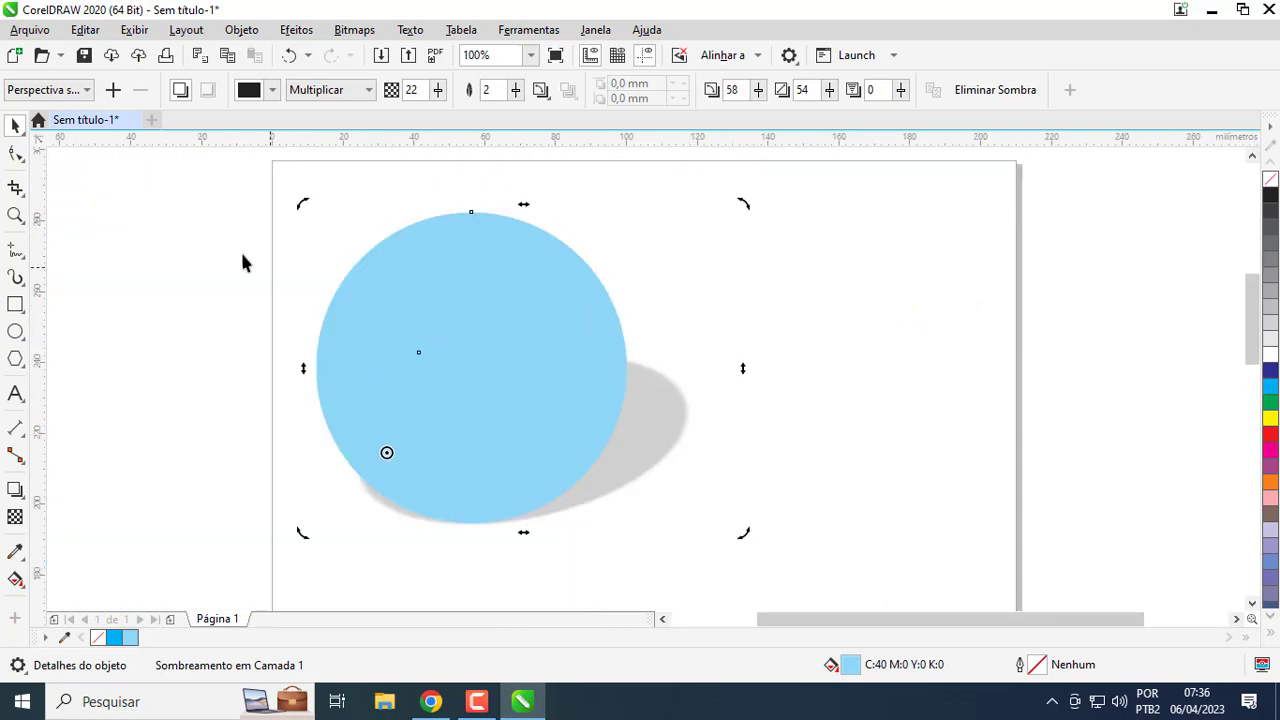
{"action": "left_click", "coordinate": [84, 92]}
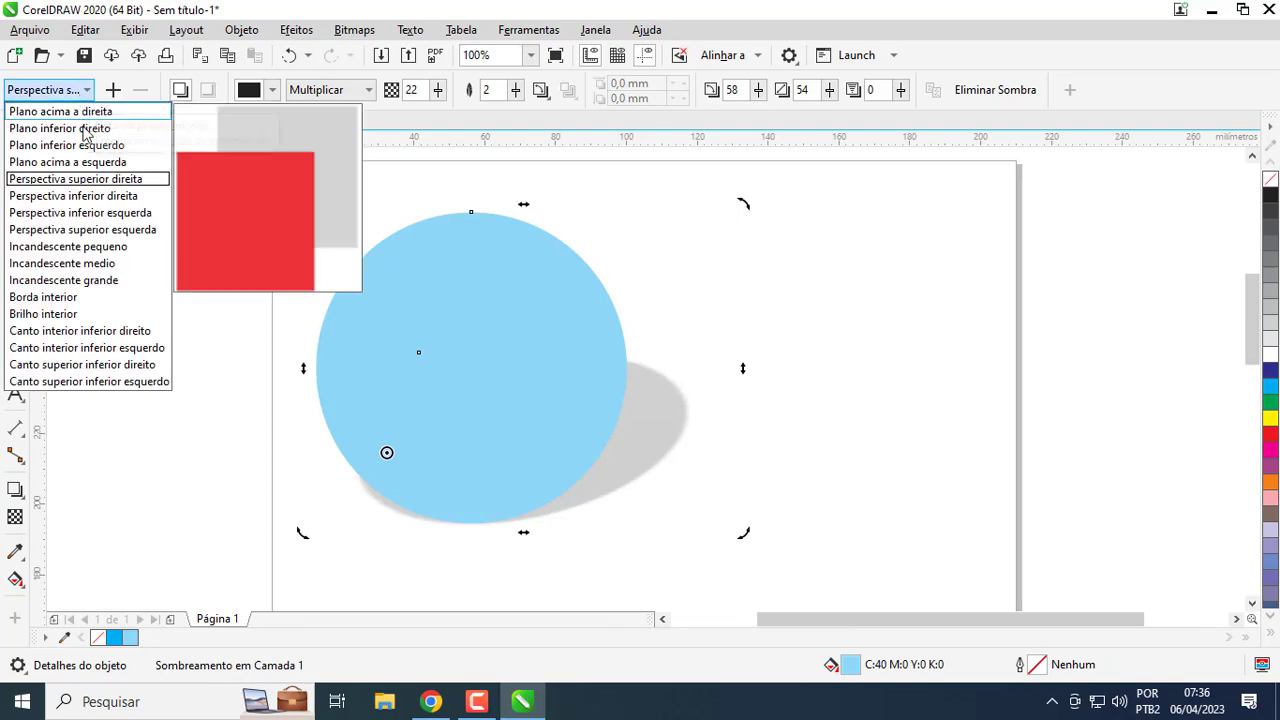
{"action": "left_click", "coordinate": [60, 297]}
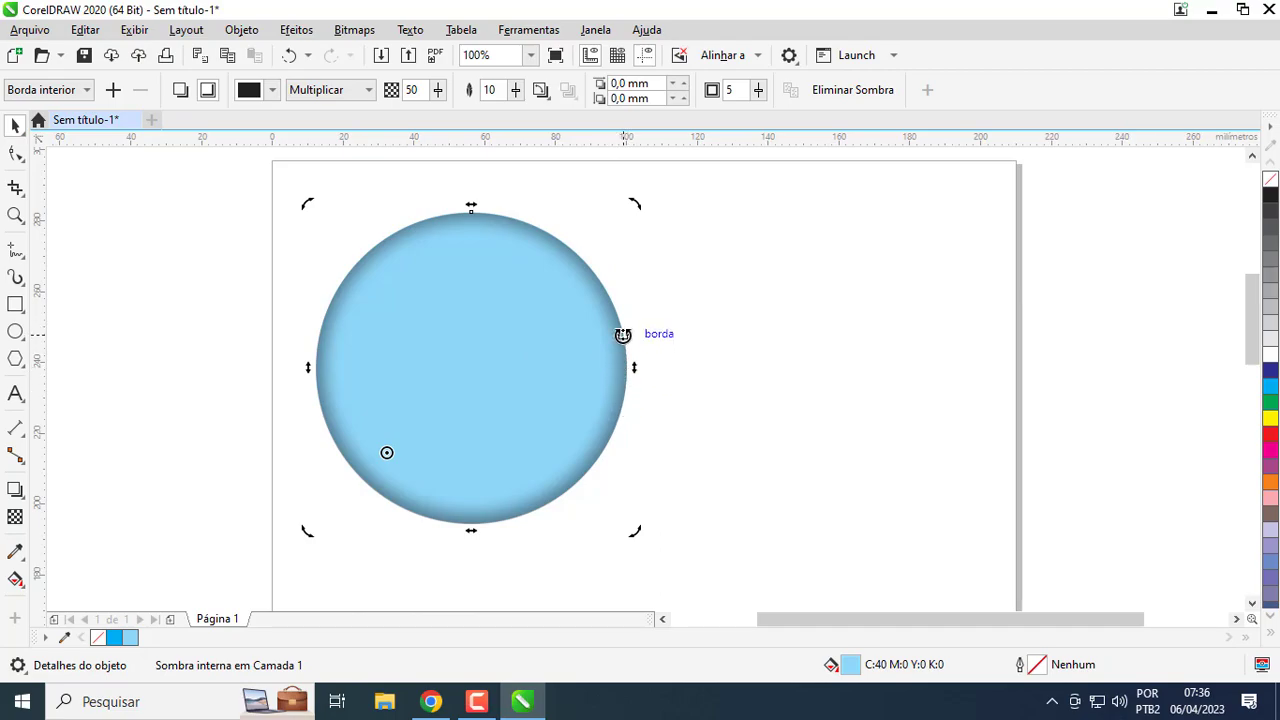
Try the Incandescente grande glow preset around the circle, and clear the shadow effect from it
{"action": "left_click", "coordinate": [62, 89]}
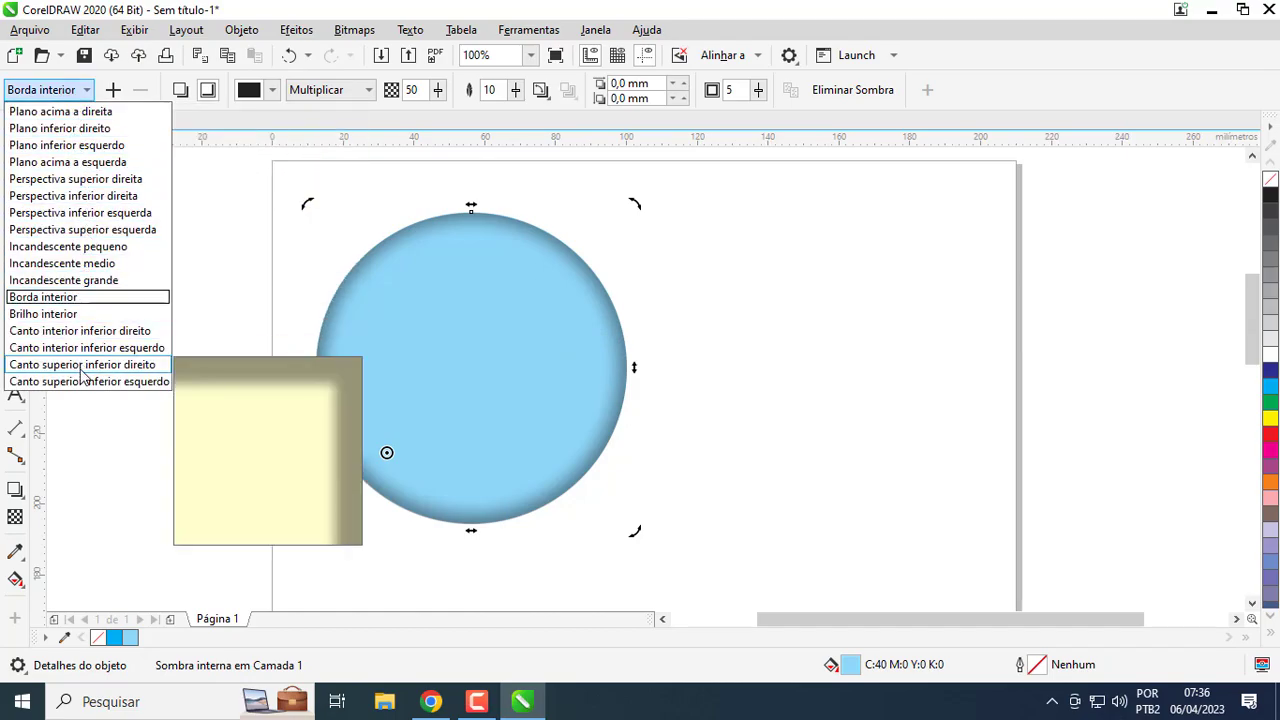
{"action": "left_click", "coordinate": [97, 284]}
{"action": "scroll", "coordinate": [500, 334], "scroll_direction": "down", "scroll_amount": 1}
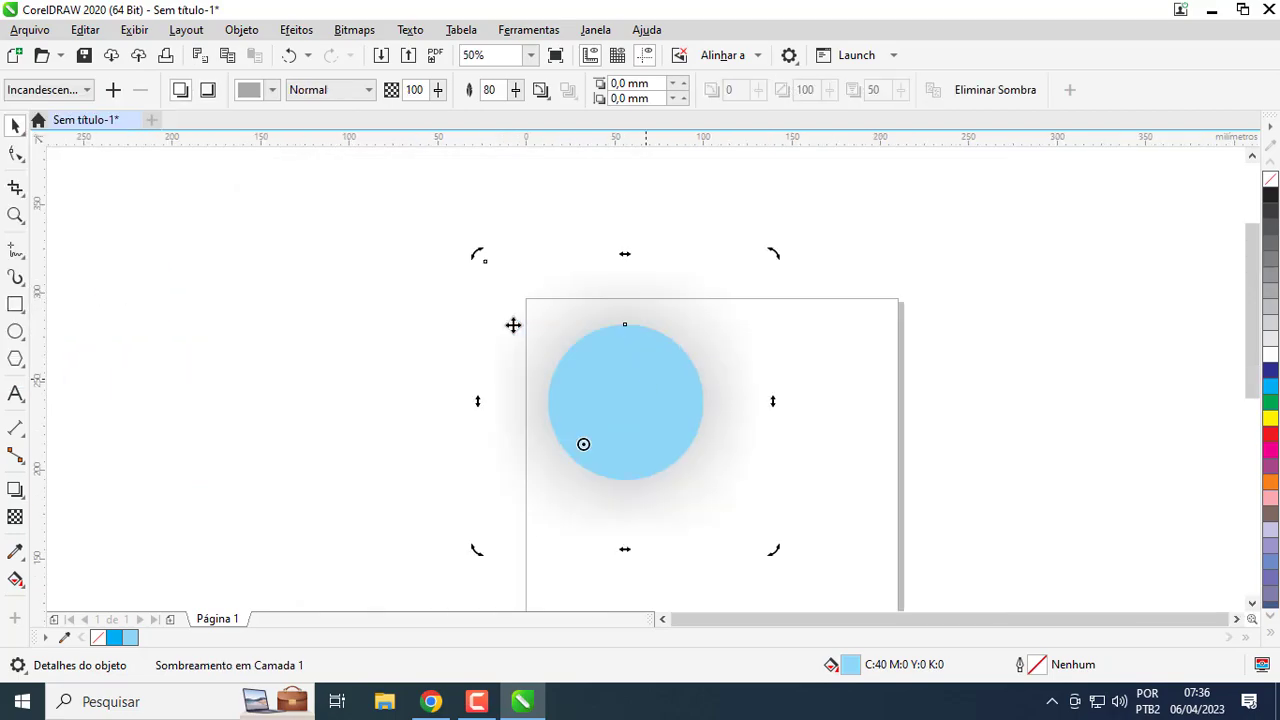
{"action": "scroll", "coordinate": [548, 347], "scroll_direction": "up", "scroll_amount": 1}
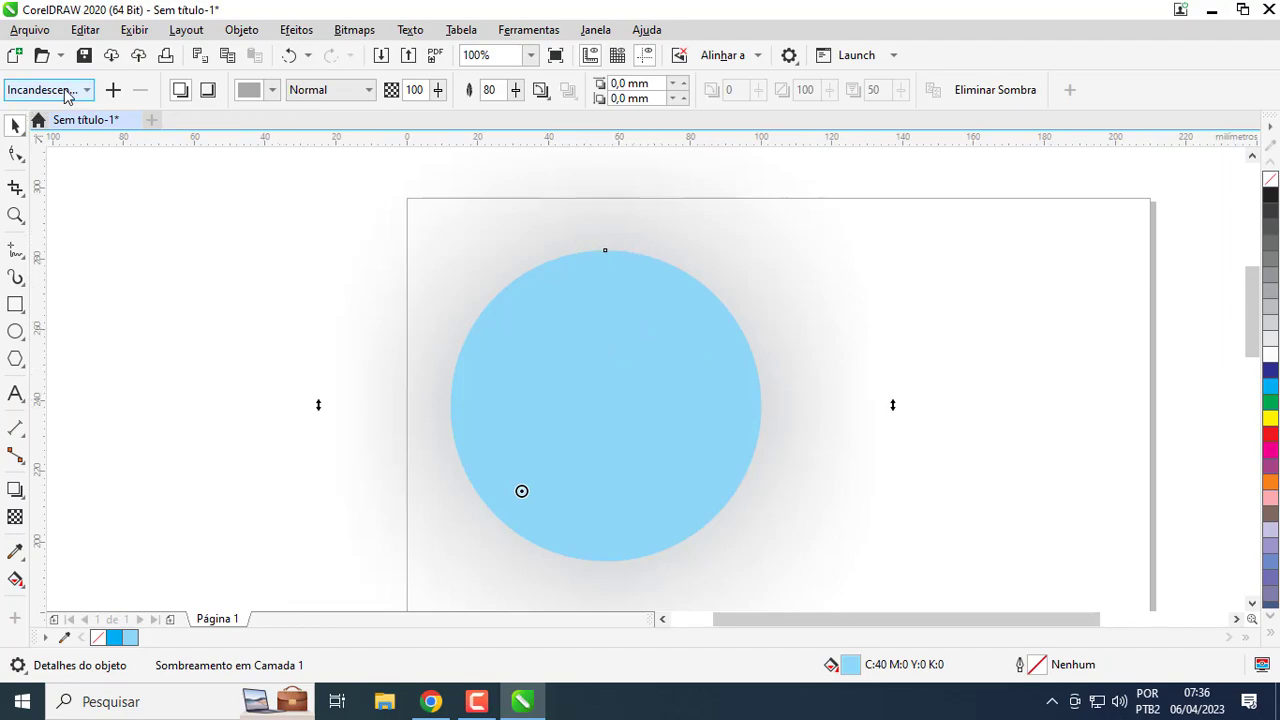
{"action": "left_click", "coordinate": [989, 91]}
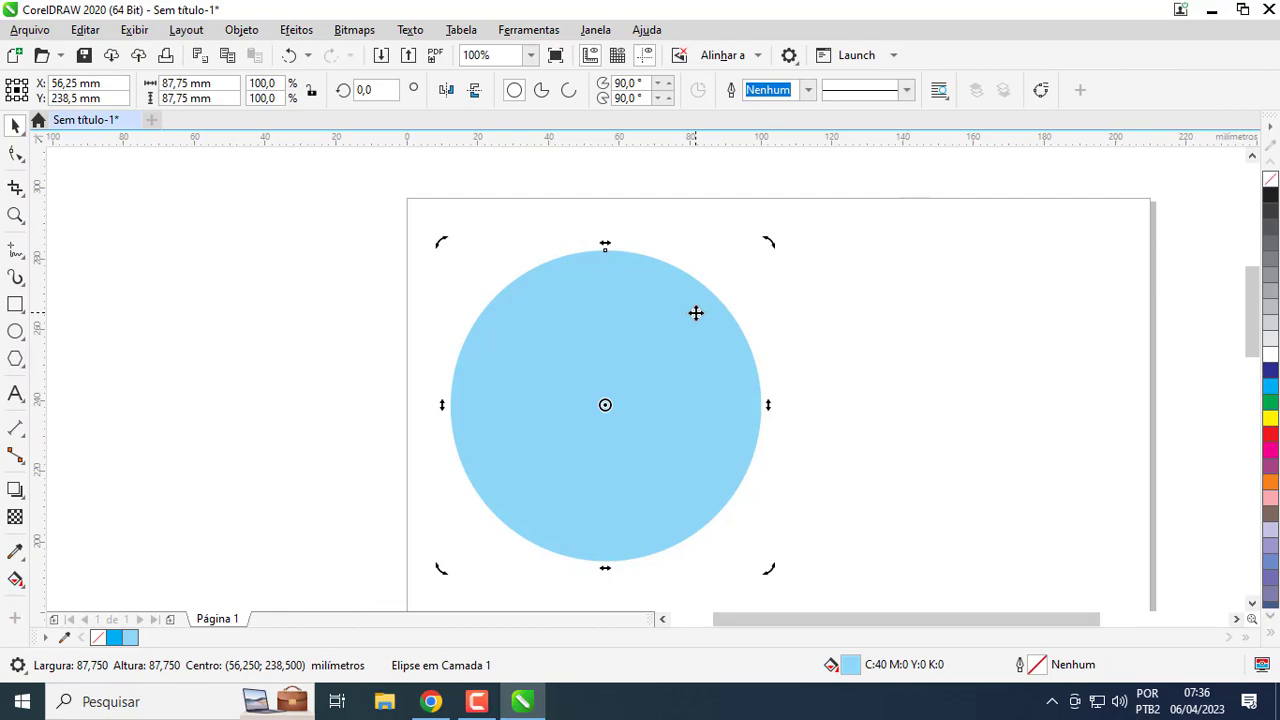
Cast a drop shadow from the circle's centre toward its right side, offset about 13.2 mm and -1.8 mm, and select the shadow alone
{"action": "left_click", "coordinate": [17, 492]}
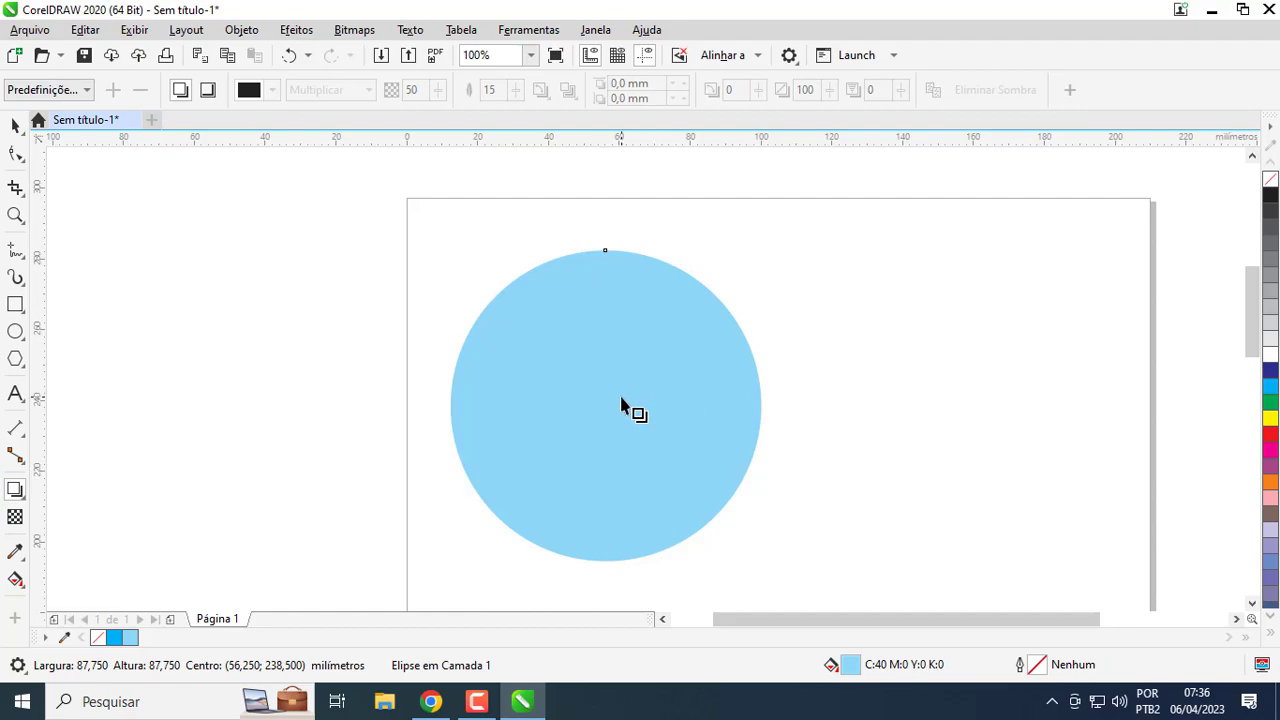
{"action": "left_click_drag", "start_coordinate": [606, 404], "coordinate": [808, 434]}
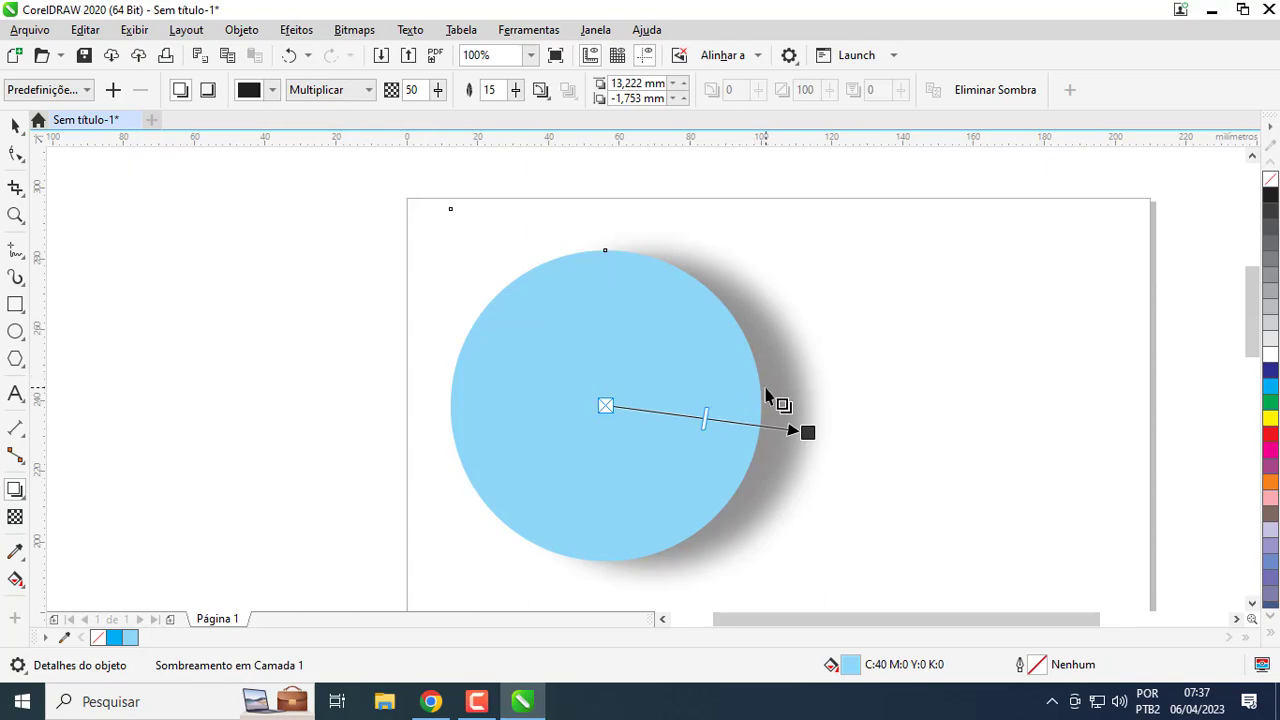
{"action": "left_click", "coordinate": [15, 124]}
{"action": "left_click", "coordinate": [211, 251]}
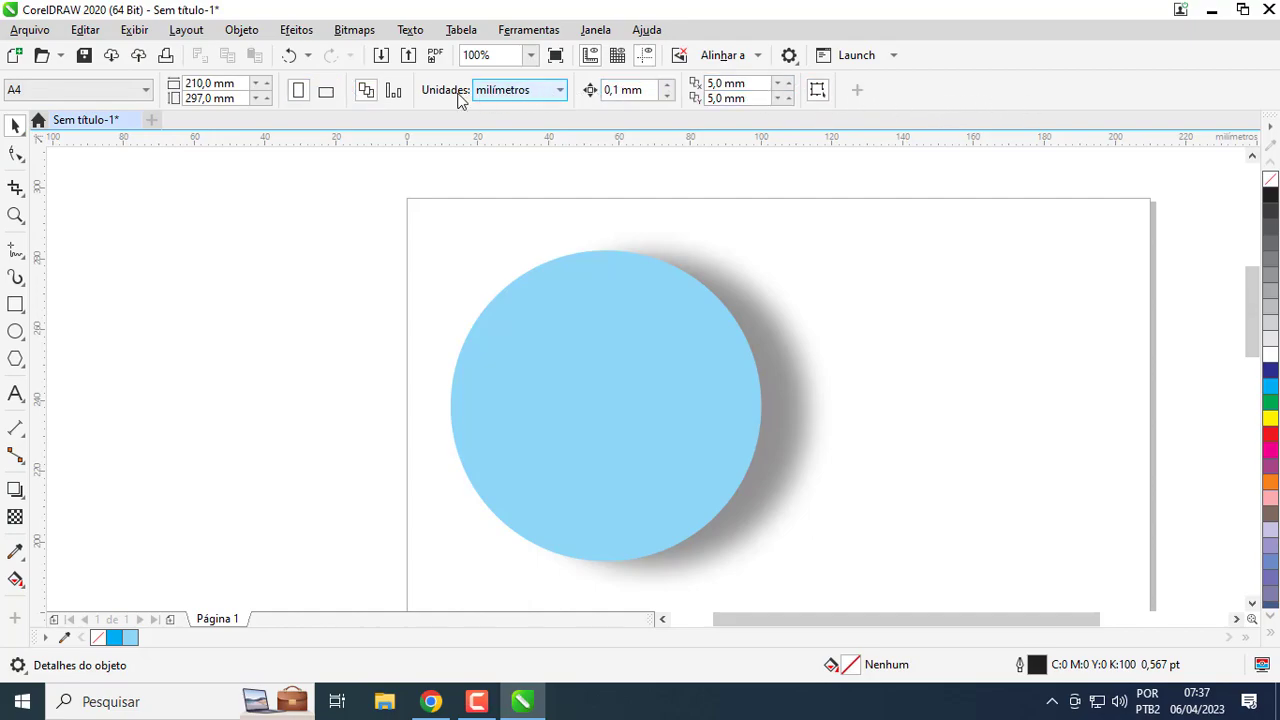
{"action": "left_click", "coordinate": [589, 349]}
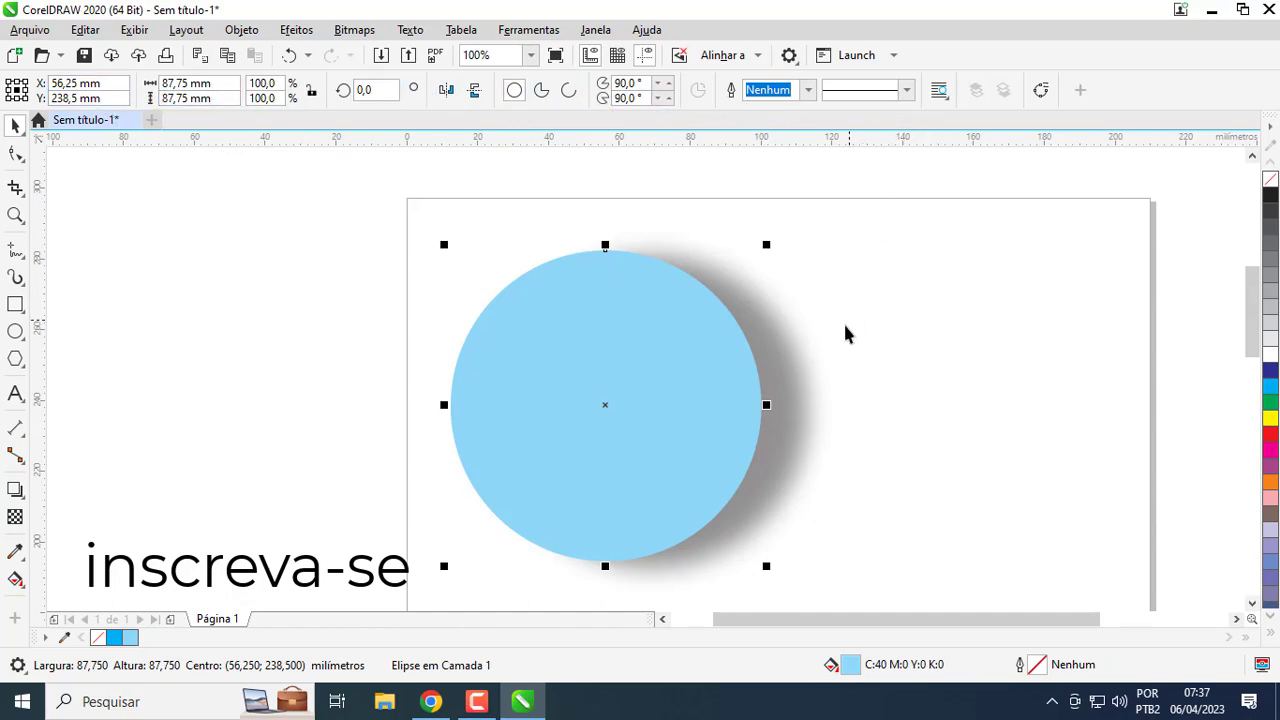
{"action": "left_click", "coordinate": [785, 418]}
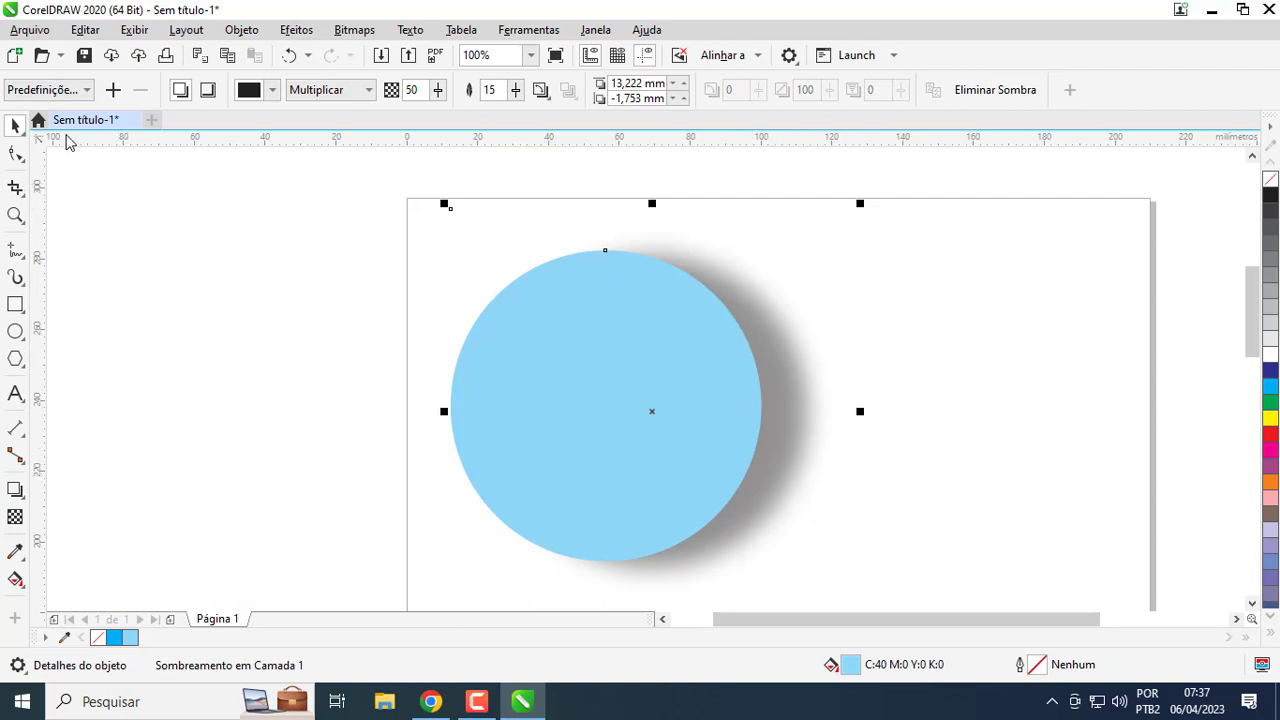
Try dark blue, cyan, pale lavender, yellow and red as the shadow's colour
{"action": "left_click", "coordinate": [273, 90]}
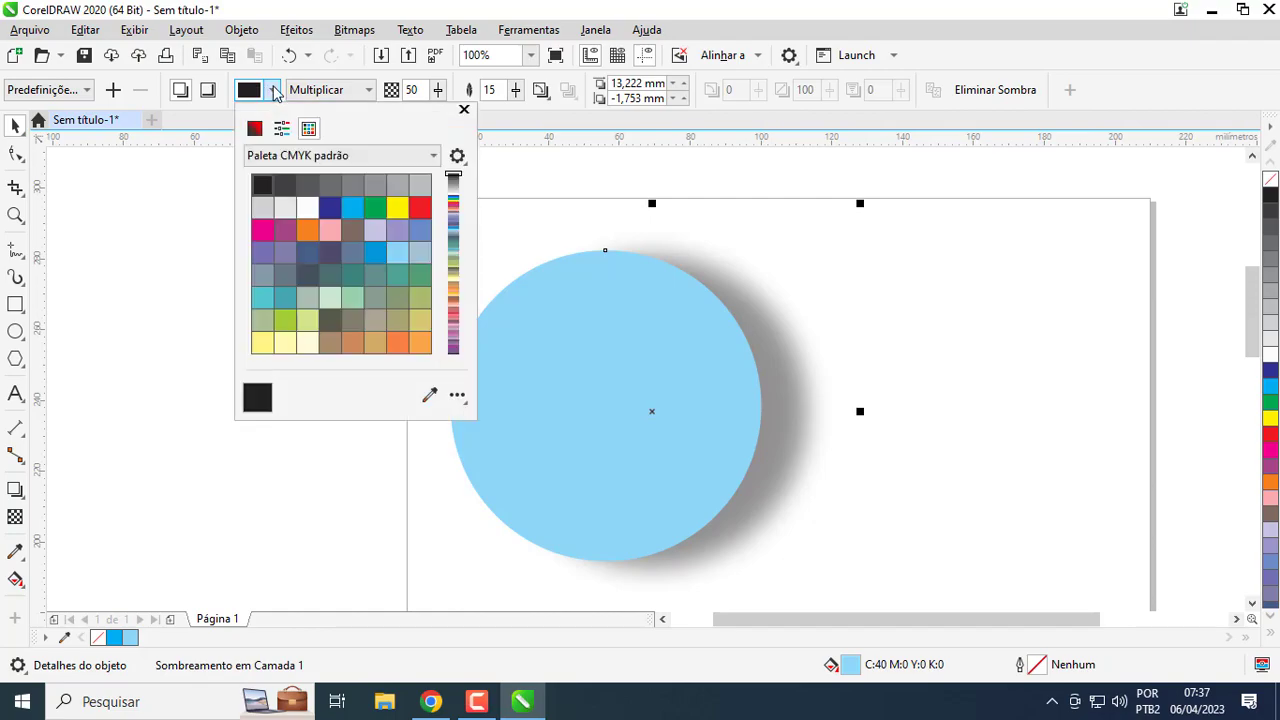
{"action": "left_click", "coordinate": [331, 208]}
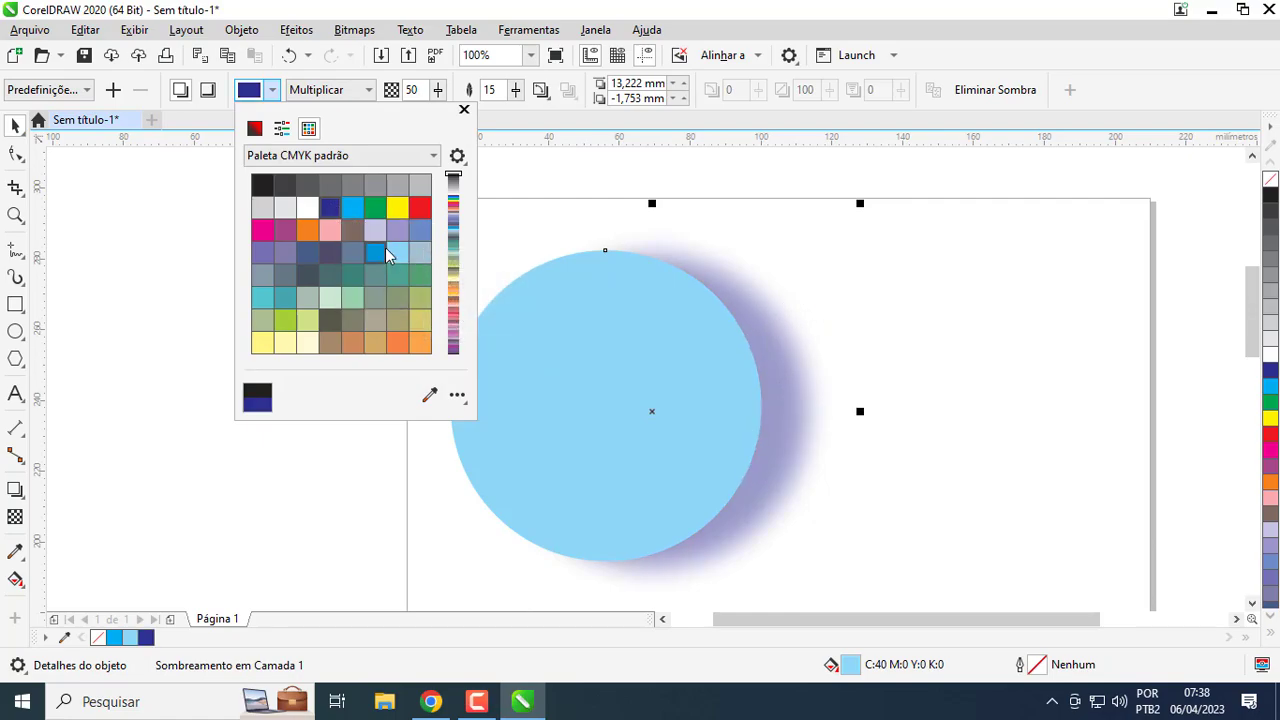
{"action": "left_click", "coordinate": [354, 214]}
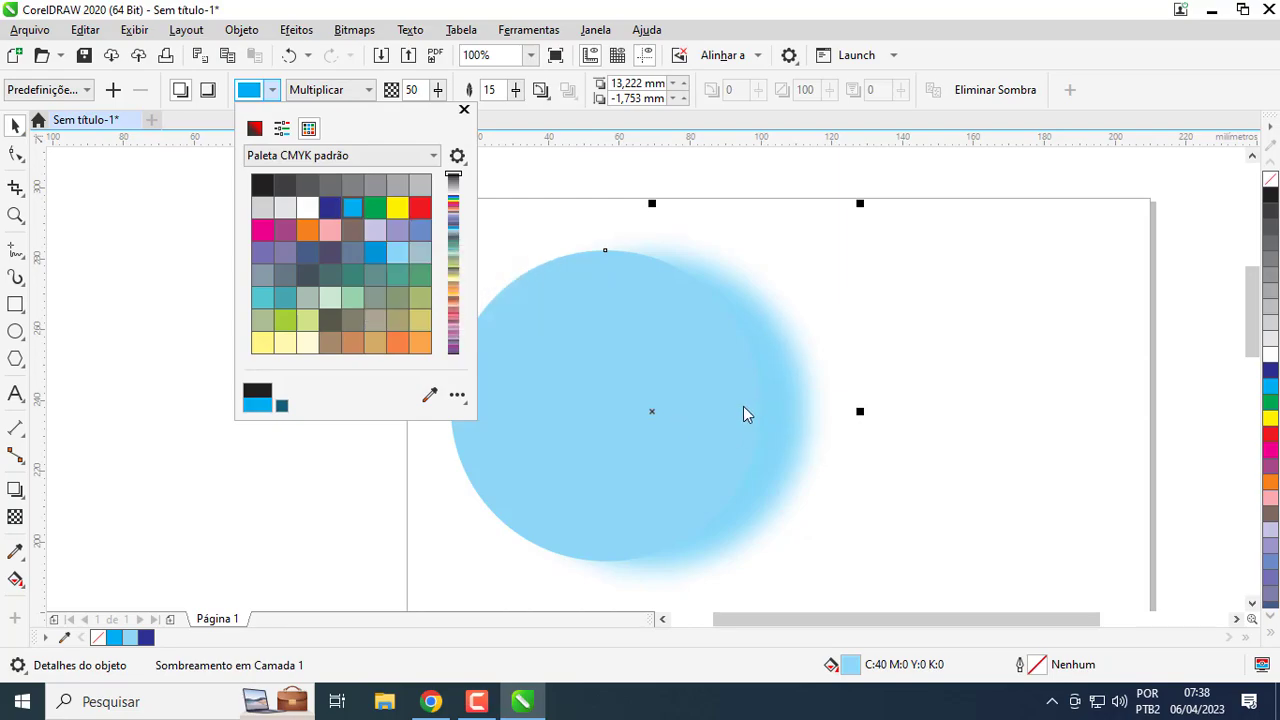
{"action": "left_click", "coordinate": [373, 231]}
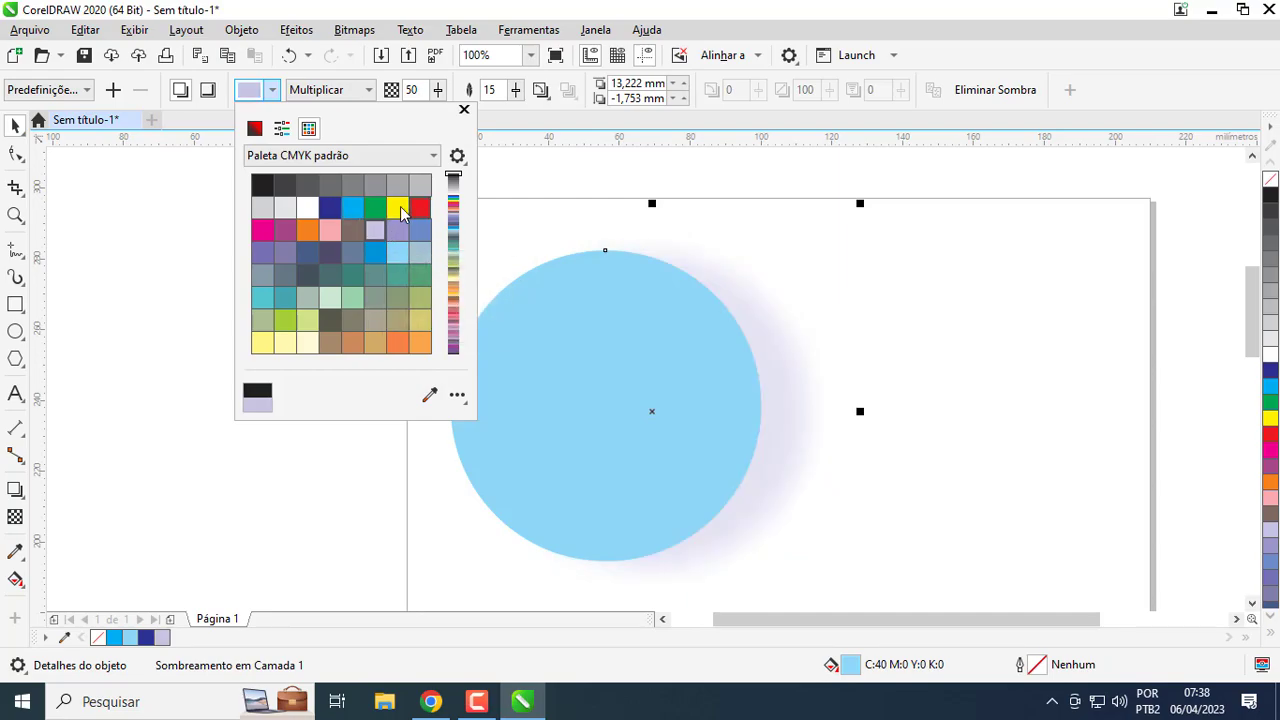
{"action": "left_click", "coordinate": [397, 207]}
{"action": "left_click", "coordinate": [427, 210]}
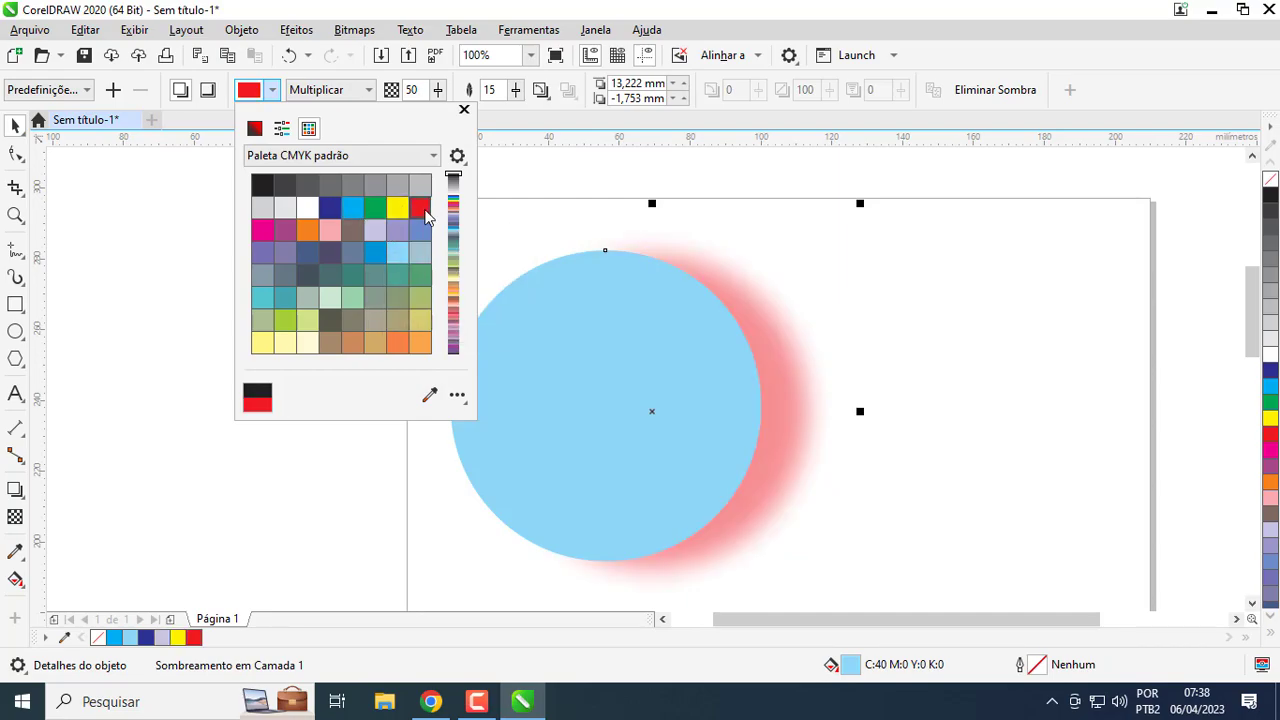
Try pale green, cream, lime green, teal and white as the shadow's colour
{"action": "left_click", "coordinate": [332, 297]}
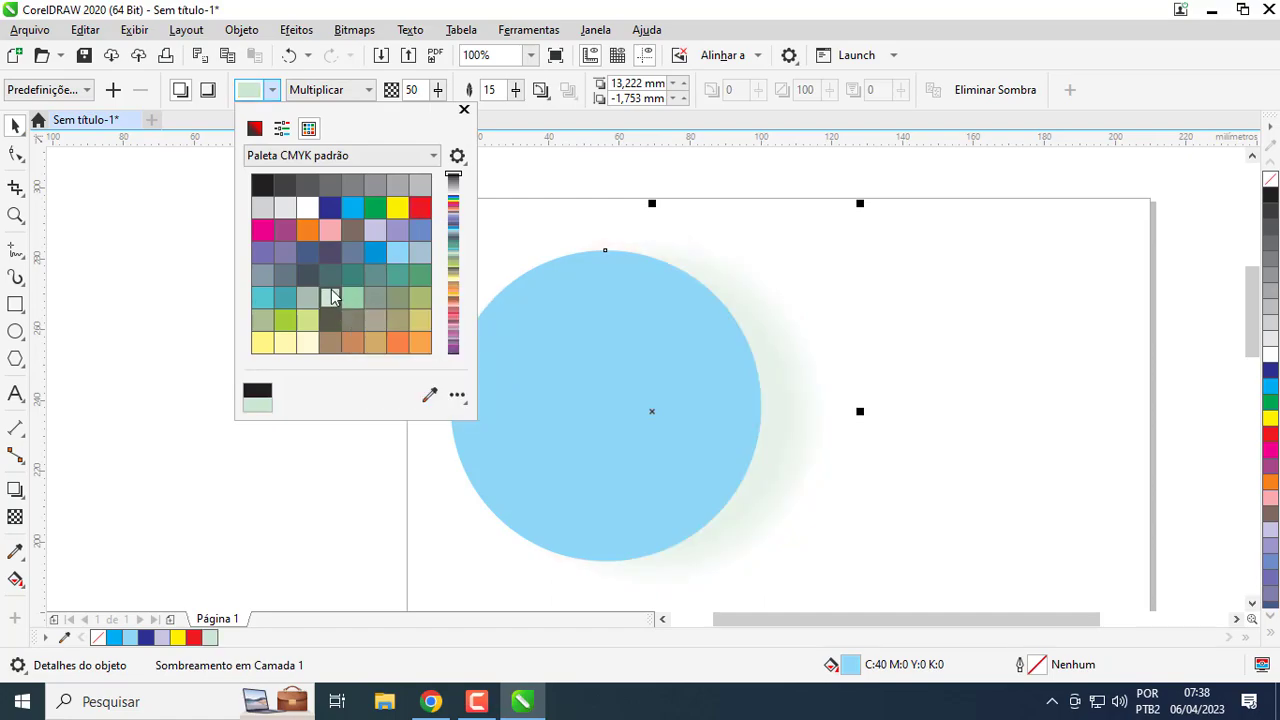
{"action": "left_click", "coordinate": [303, 345]}
{"action": "left_click", "coordinate": [283, 316]}
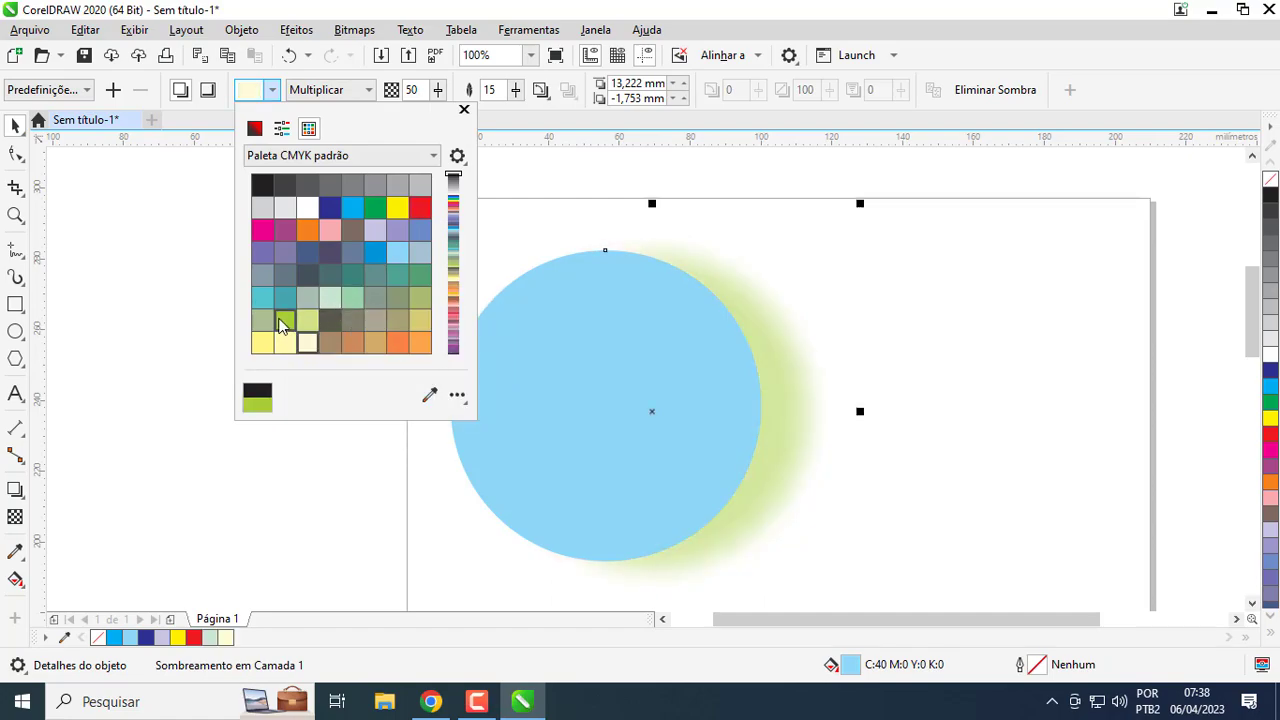
{"action": "left_click", "coordinate": [285, 298]}
{"action": "left_click", "coordinate": [307, 207]}
Set the shadow's colour to Azul (C 100, M 100, Y 0, K 0) from the Paleta CMYK padrão
{"action": "left_click", "coordinate": [330, 210]}
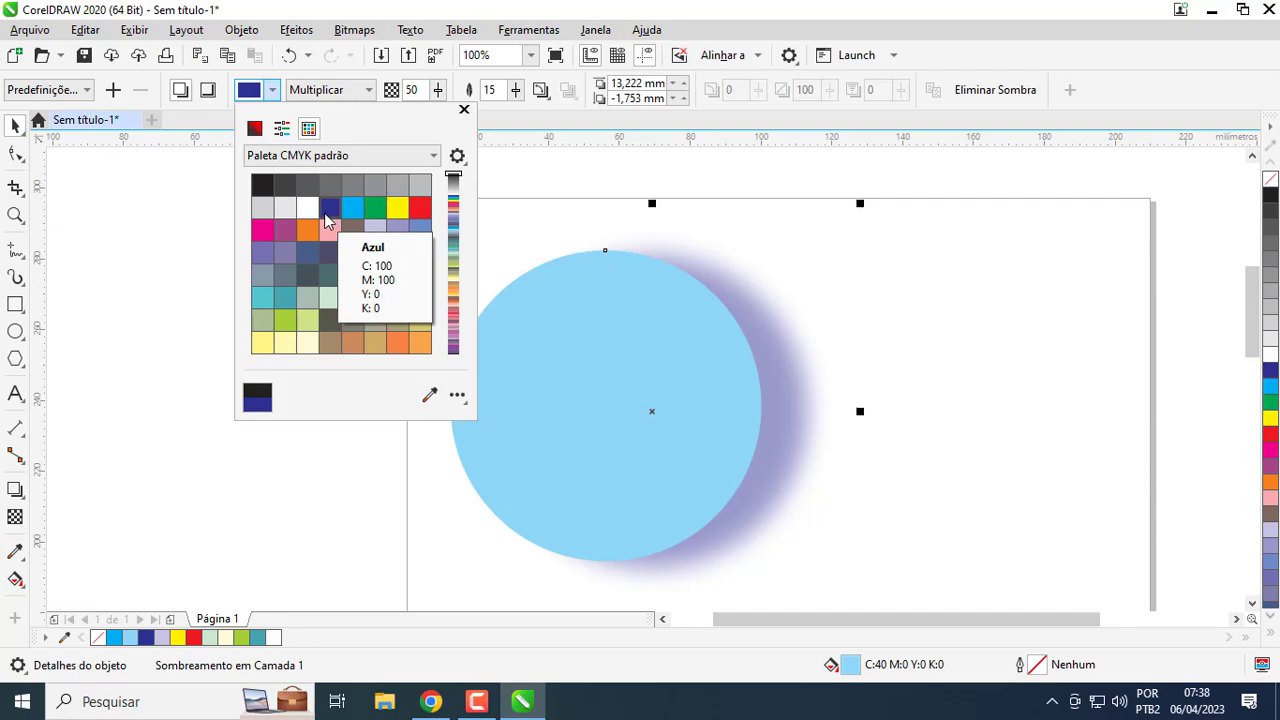
{"action": "left_click", "coordinate": [308, 207]}
{"action": "left_click", "coordinate": [334, 211]}
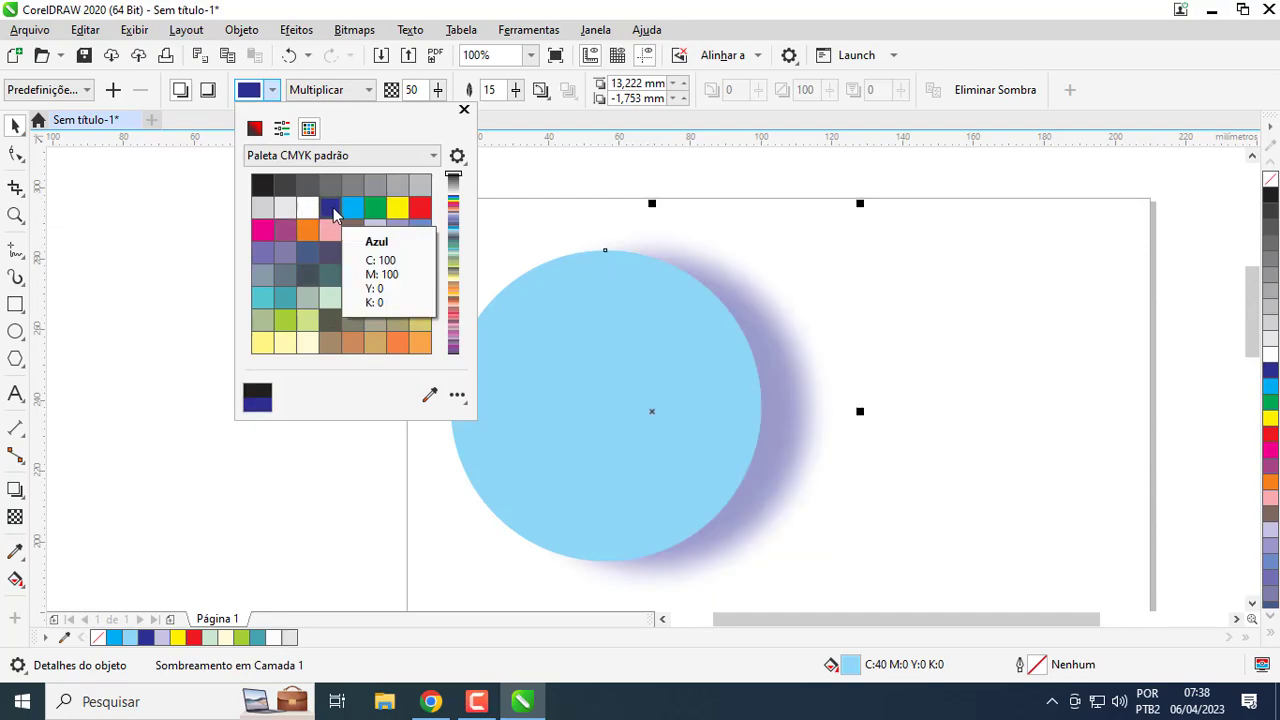
{"action": "left_click", "coordinate": [601, 326]}
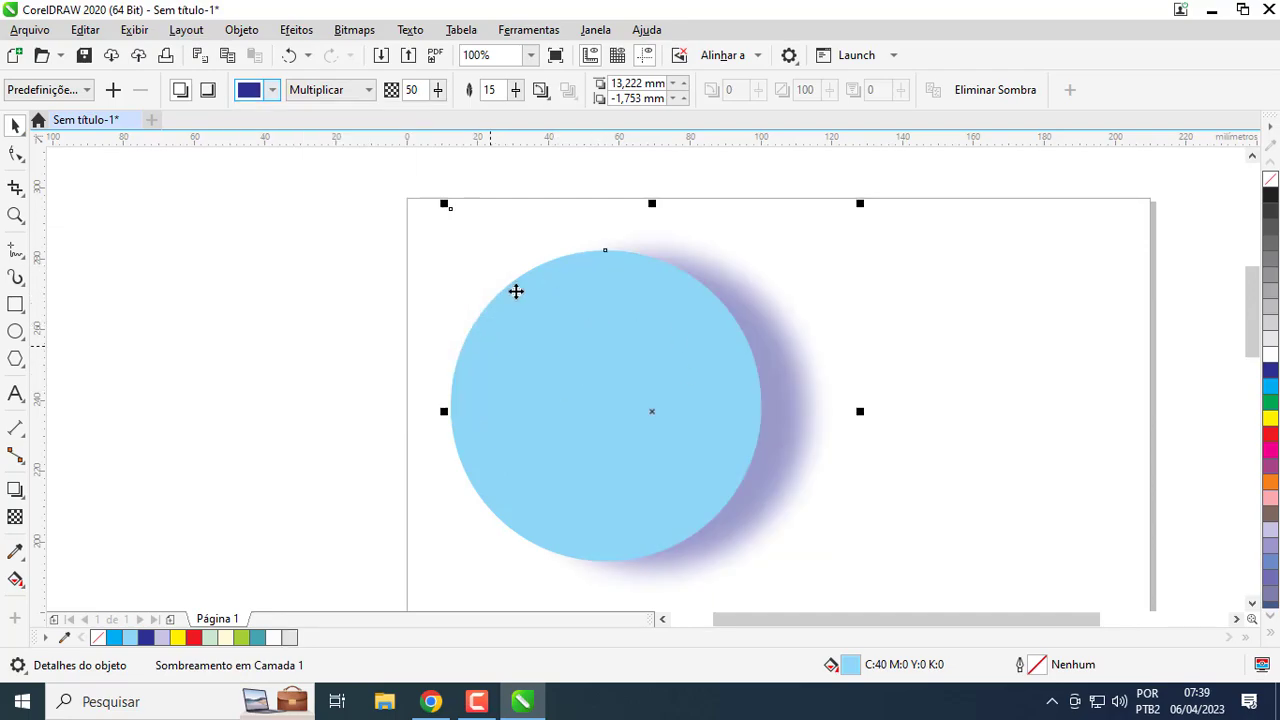
{"action": "left_click", "coordinate": [273, 91]}
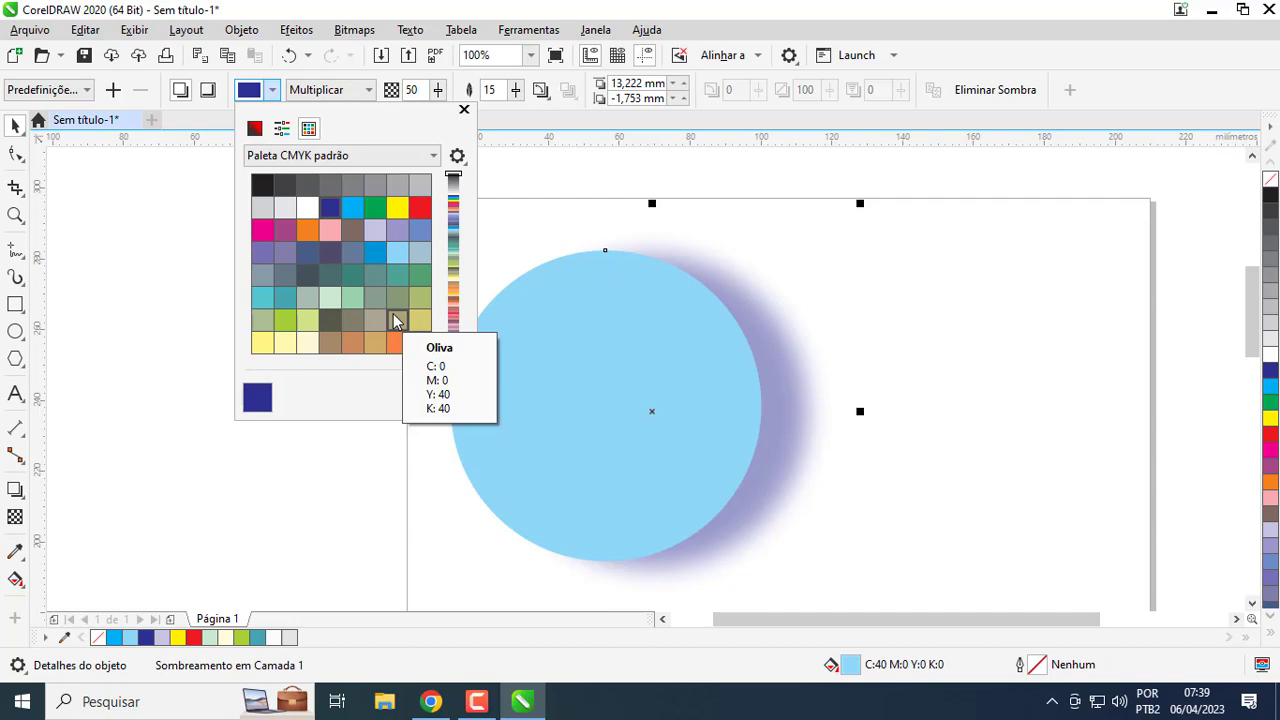
{"action": "left_click", "coordinate": [174, 283]}
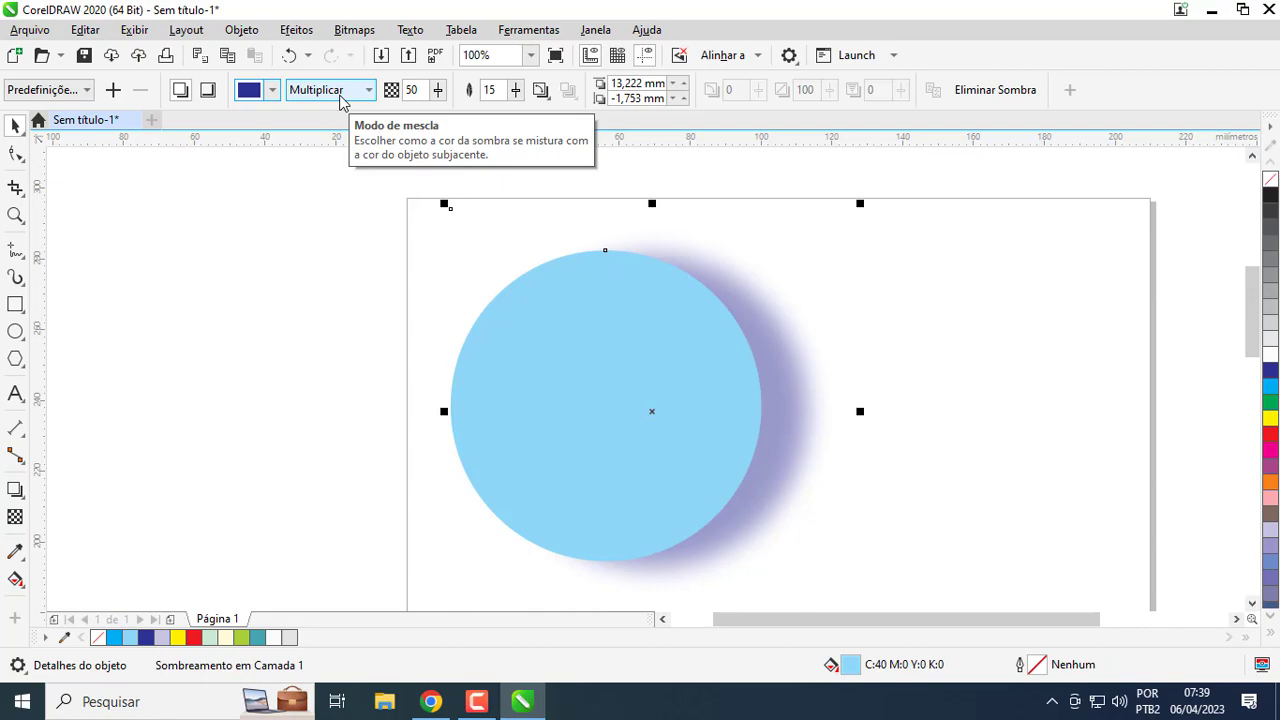
Place a yellow-filled circle about 83 mm across behind the blue circle, overlapping its shadow
{"action": "left_click", "coordinate": [15, 333]}
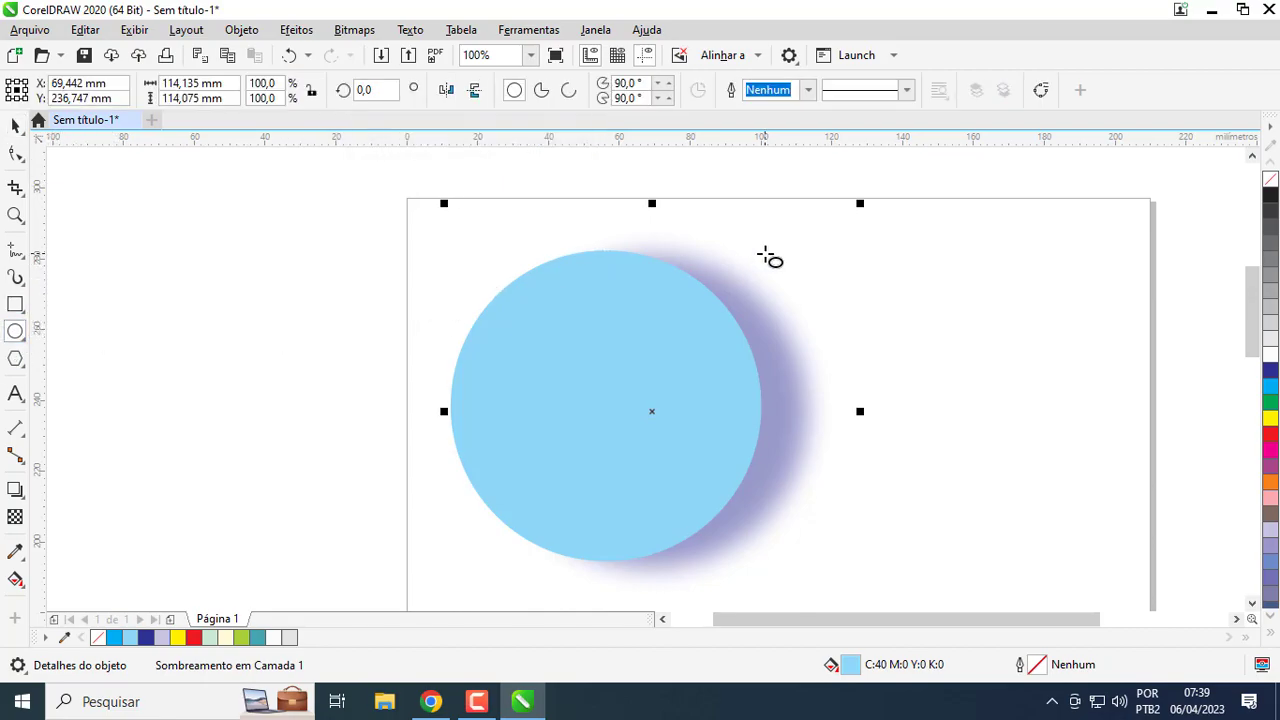
{"action": "left_click_drag", "start_coordinate": [602, 213], "coordinate": [905, 517]}
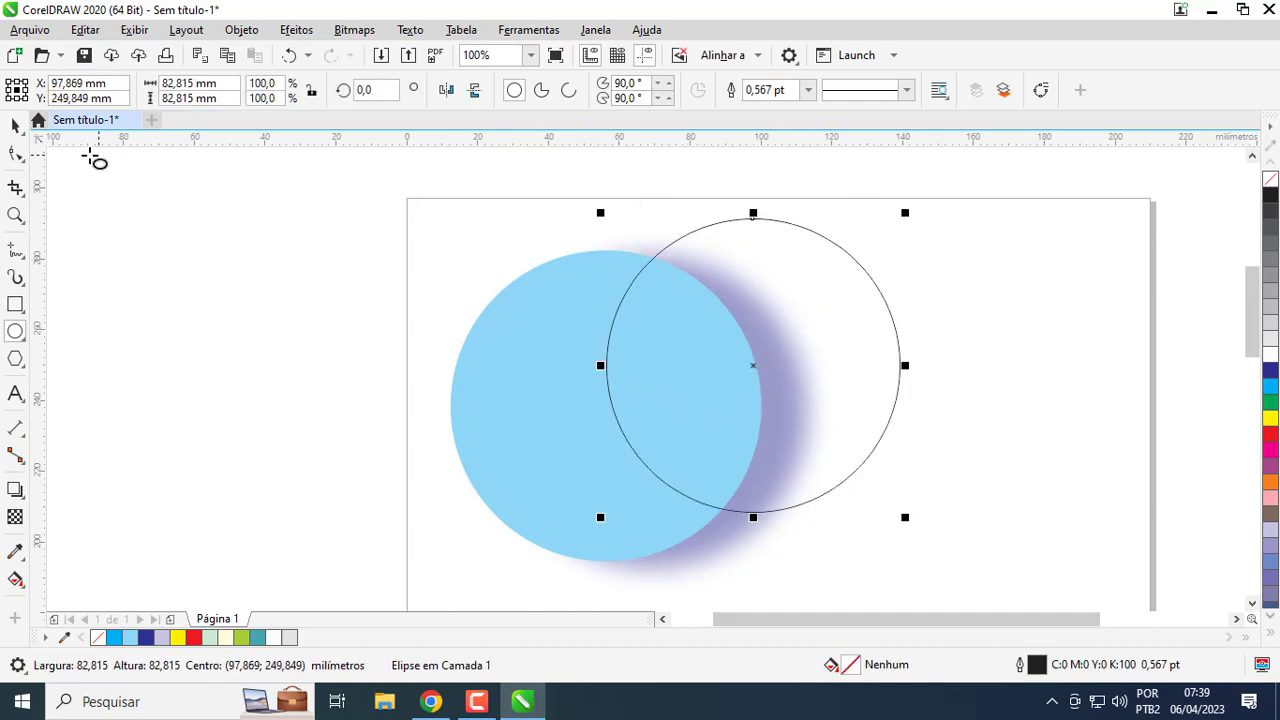
{"action": "left_click", "coordinate": [14, 128]}
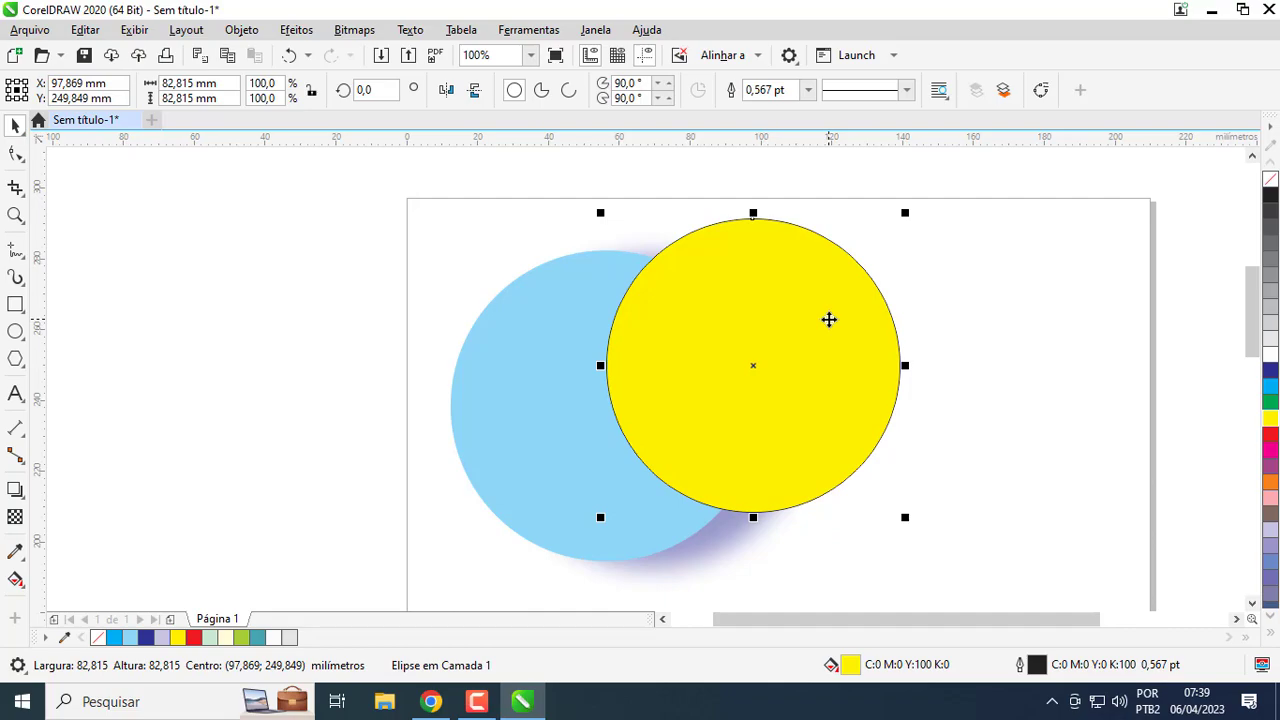
{"action": "key", "text": "shift+Page_Down"}
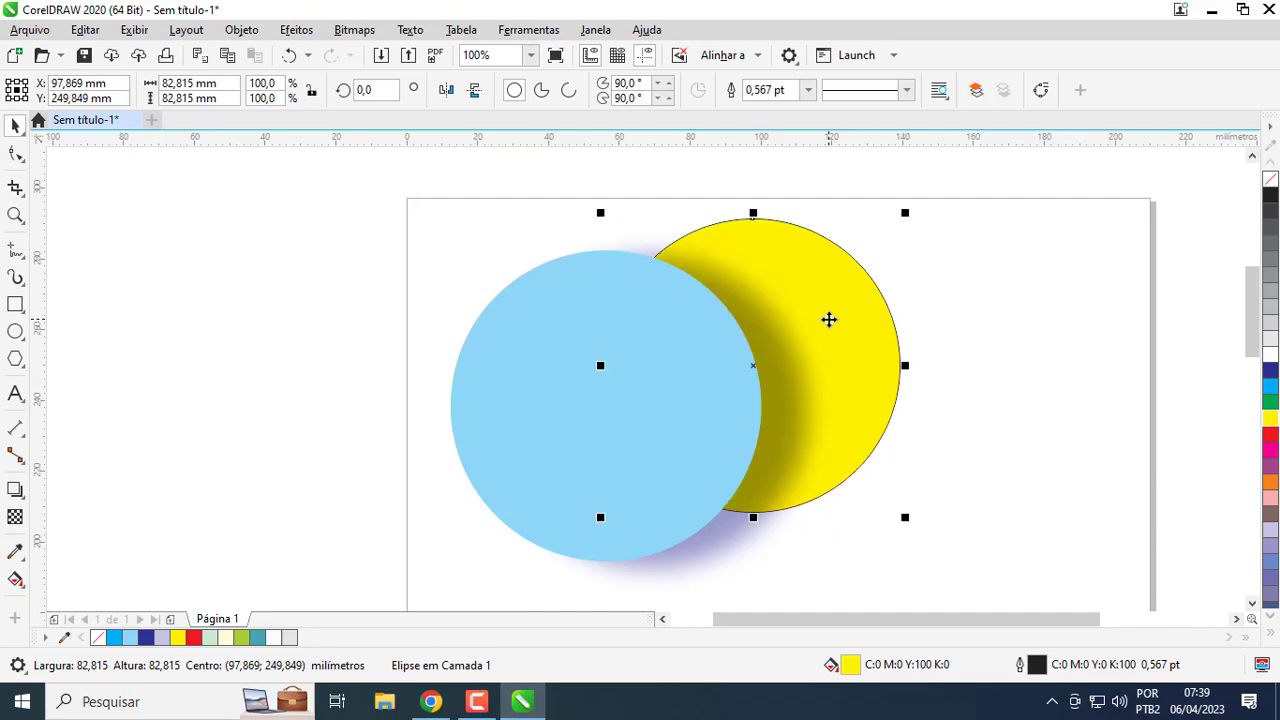
{"action": "left_click", "coordinate": [718, 357]}
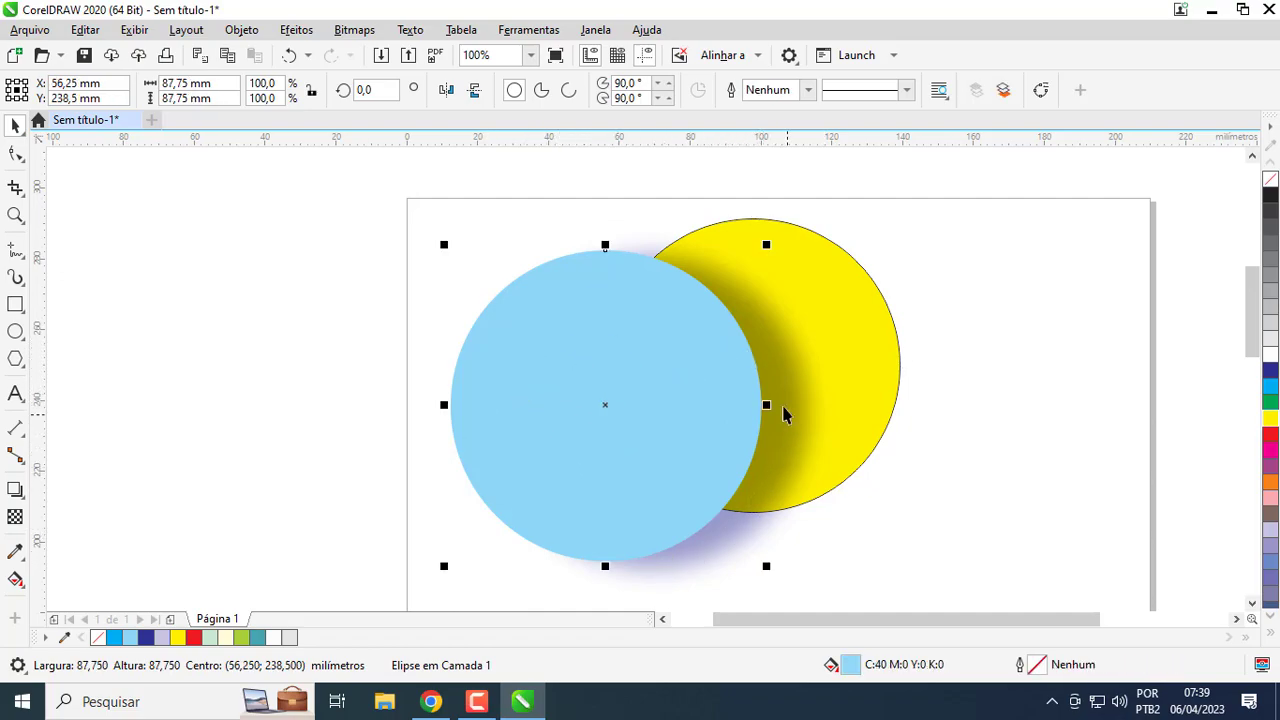
{"action": "left_click", "coordinate": [843, 298]}
{"action": "left_click", "coordinate": [891, 320]}
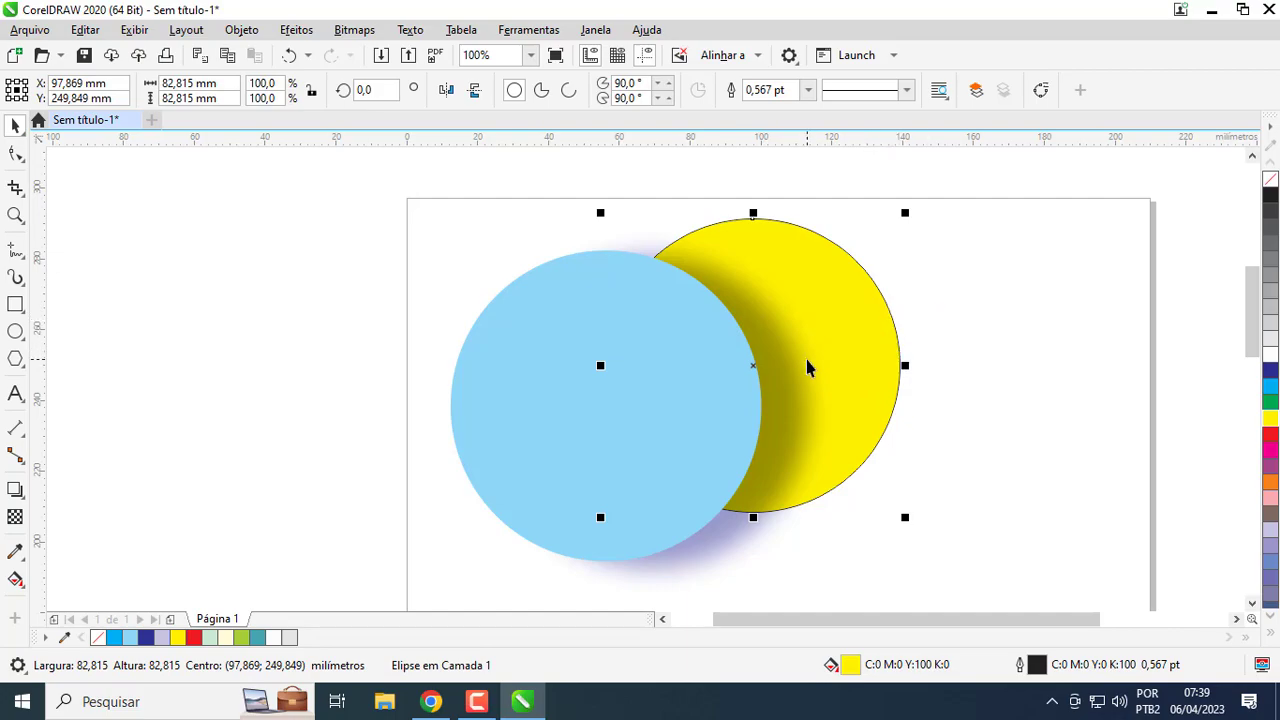
Try the Normal and Sobrepor blend modes on the blue circle's shadow
{"action": "left_click", "coordinate": [789, 388]}
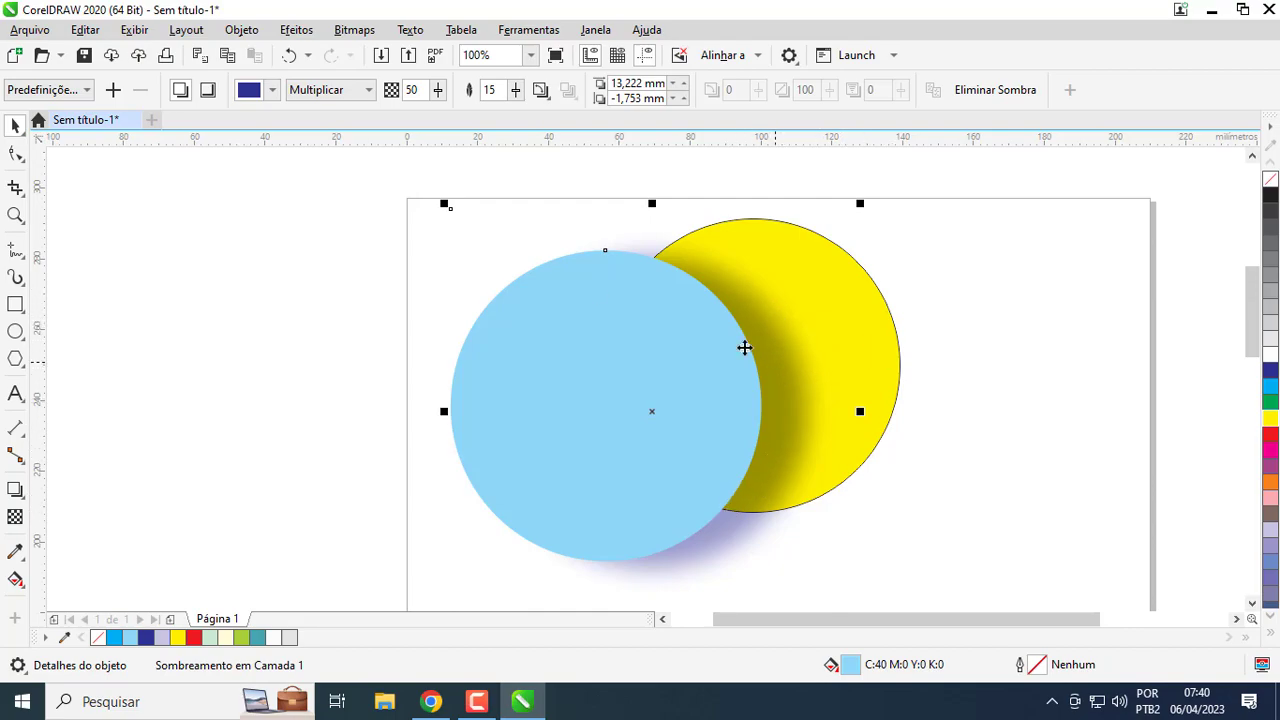
{"action": "left_click", "coordinate": [325, 92]}
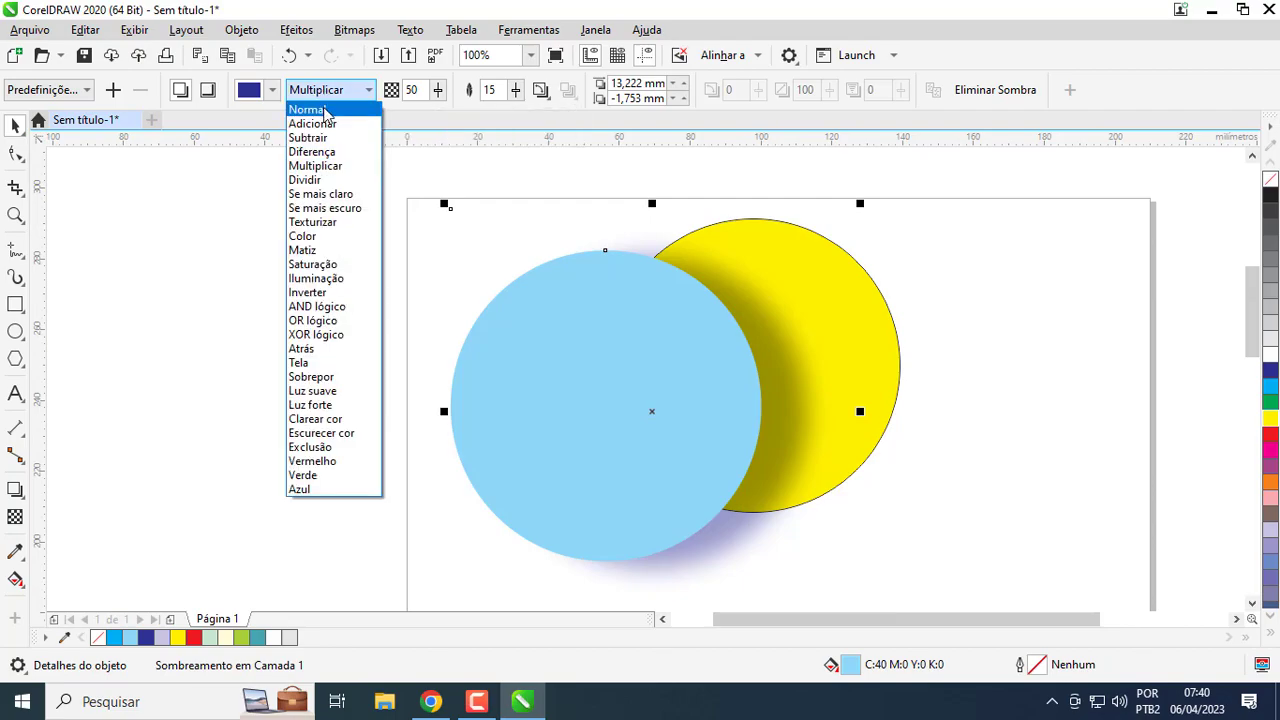
{"action": "left_click", "coordinate": [325, 110]}
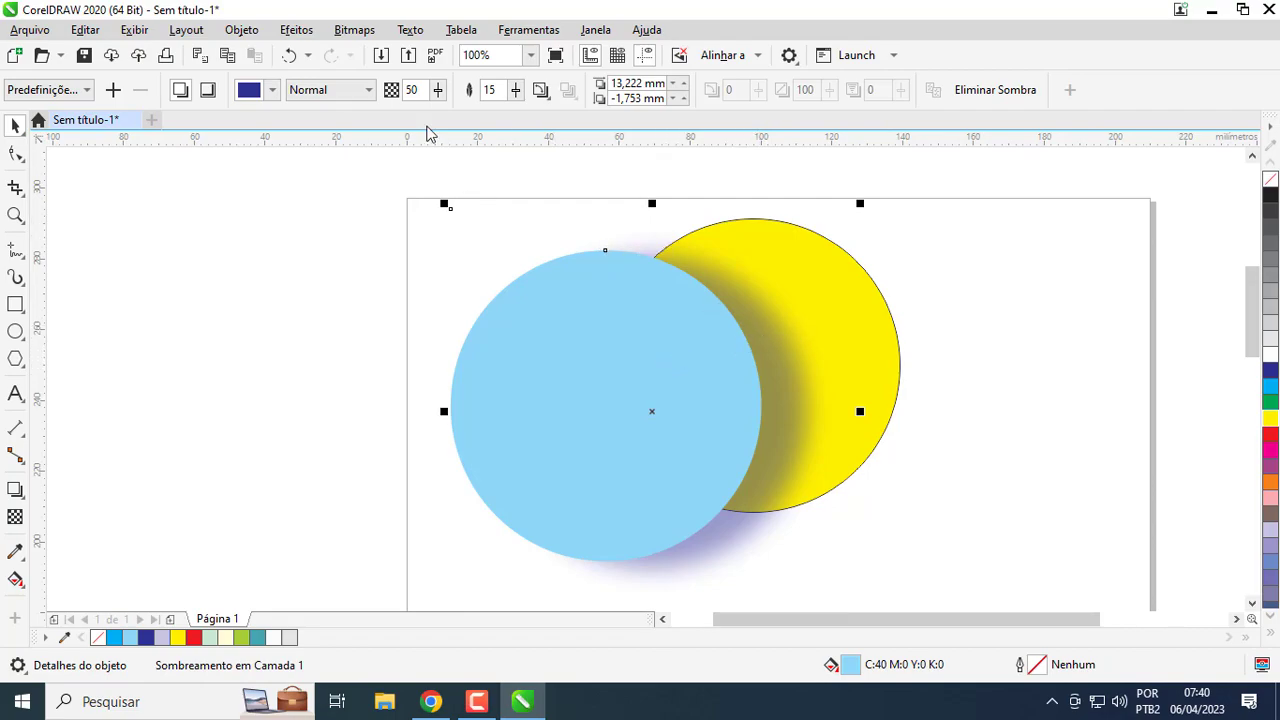
{"action": "left_click", "coordinate": [366, 92]}
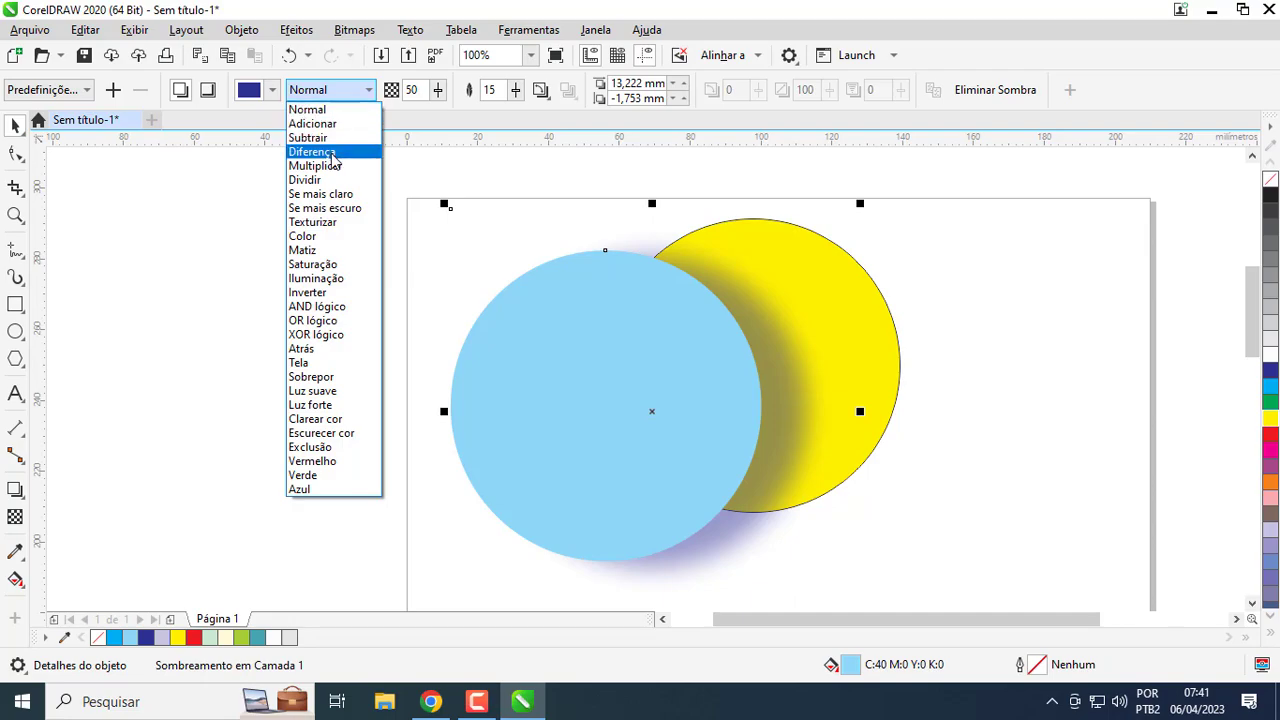
{"action": "left_click", "coordinate": [322, 377]}
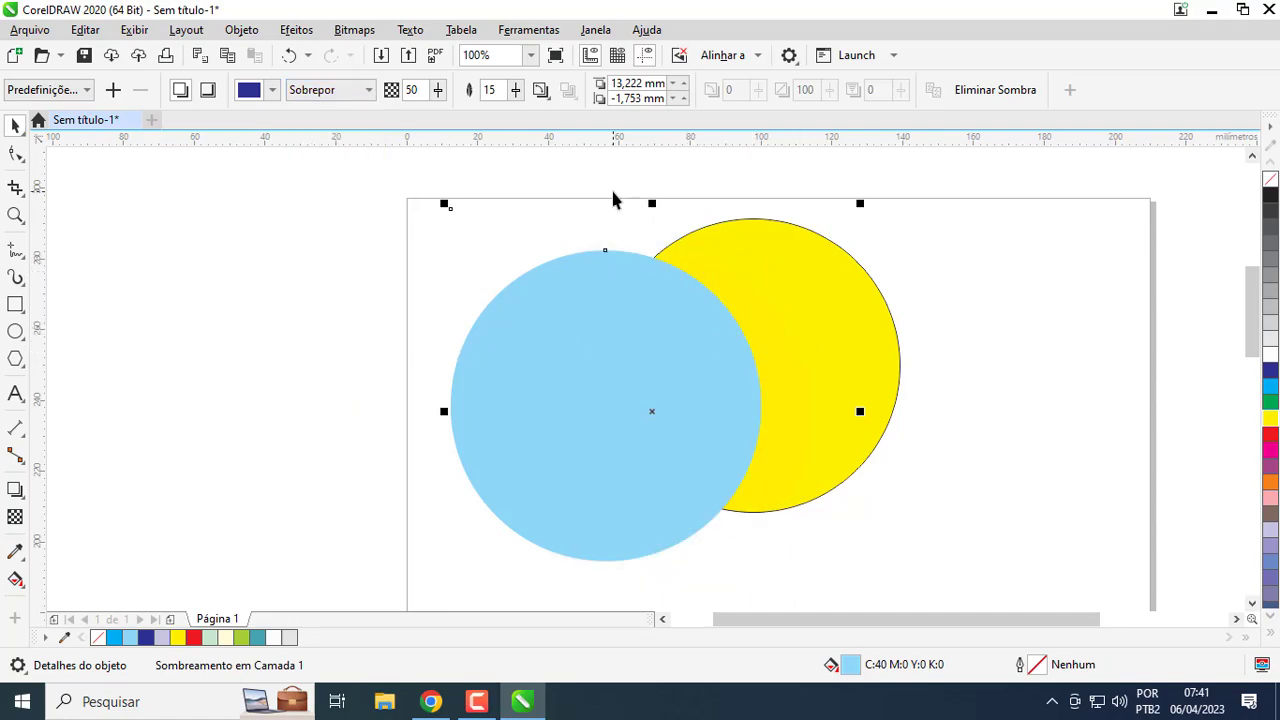
Try the Luz suave and Luz forte blend modes on the shadow
{"action": "left_click", "coordinate": [313, 90]}
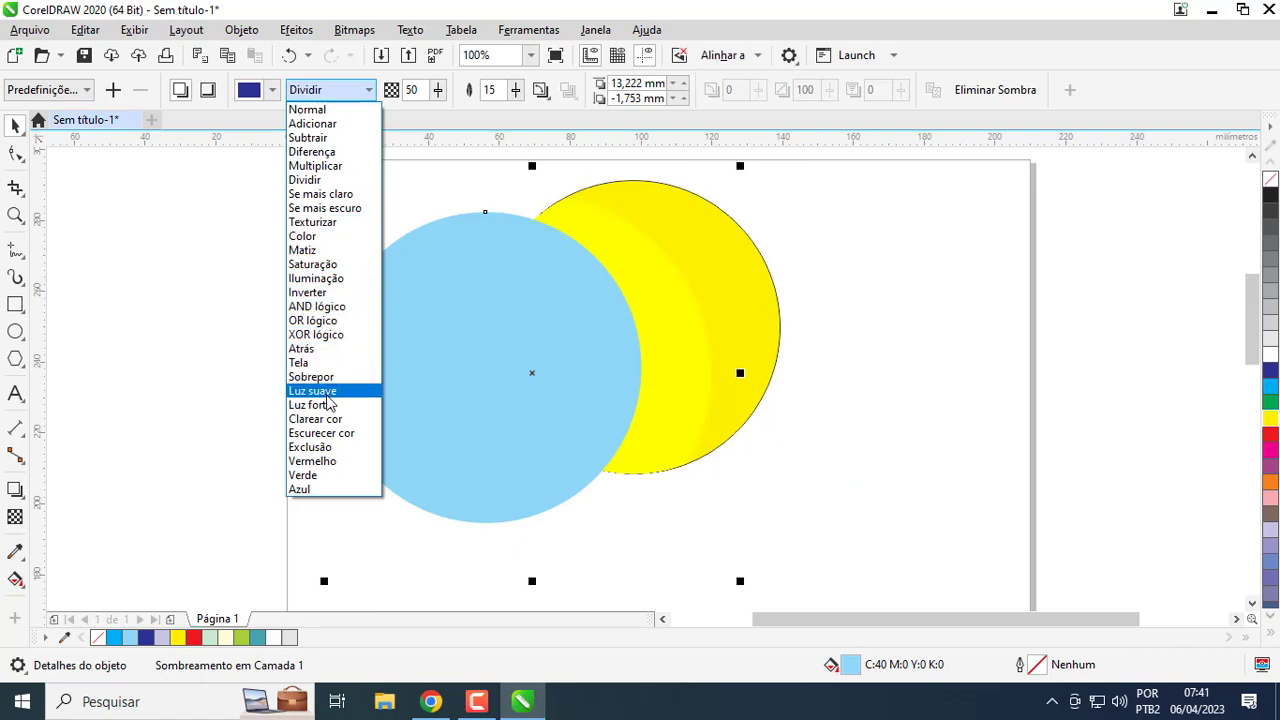
{"action": "left_click", "coordinate": [326, 396]}
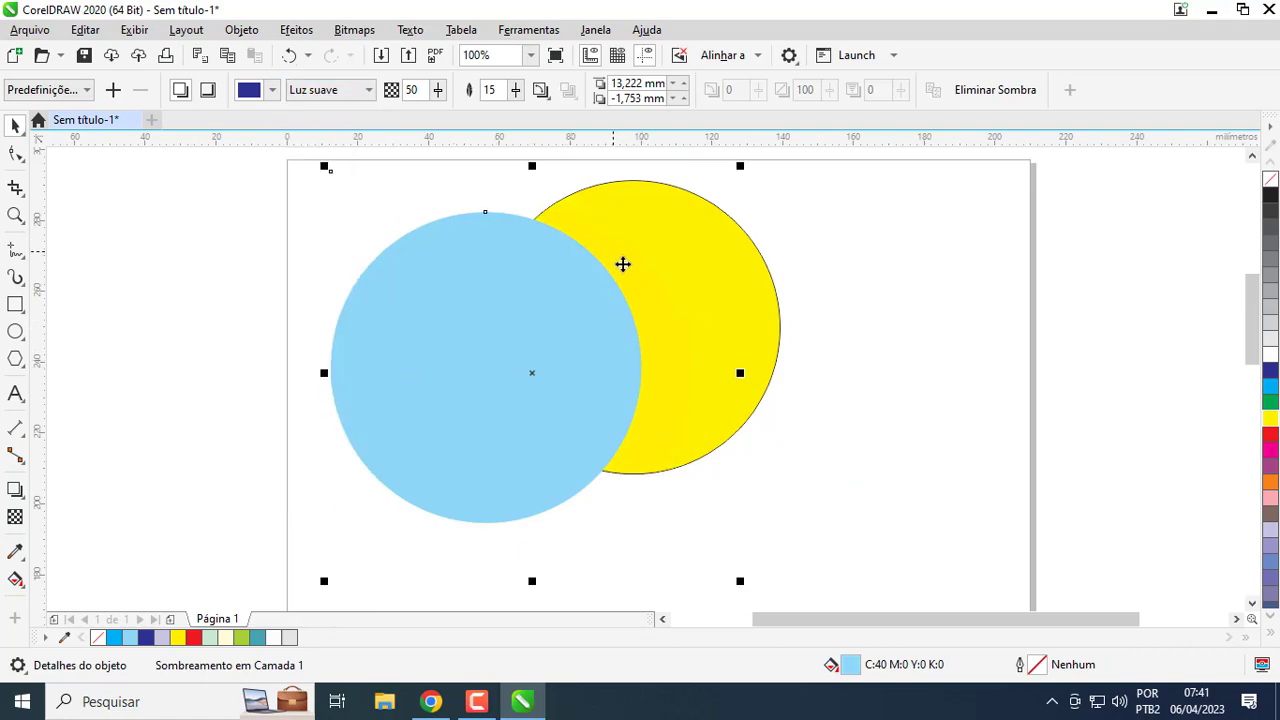
{"action": "left_click", "coordinate": [338, 91]}
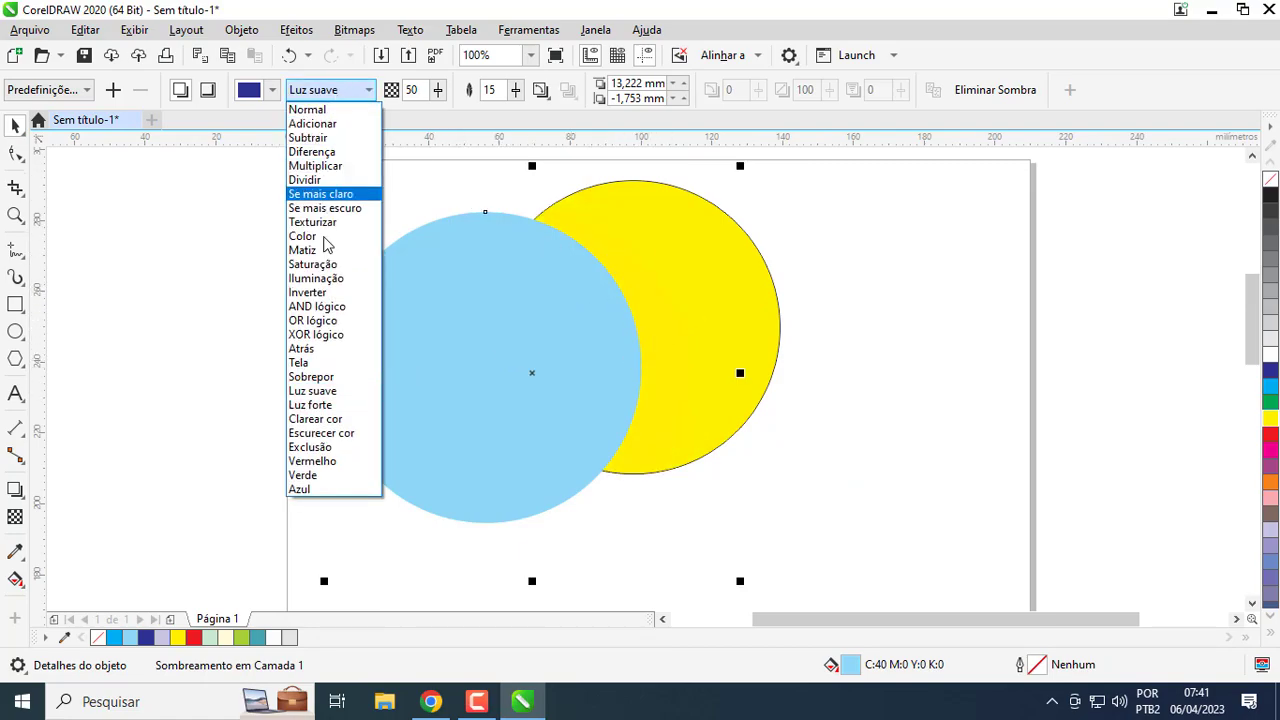
{"action": "left_click", "coordinate": [310, 405]}
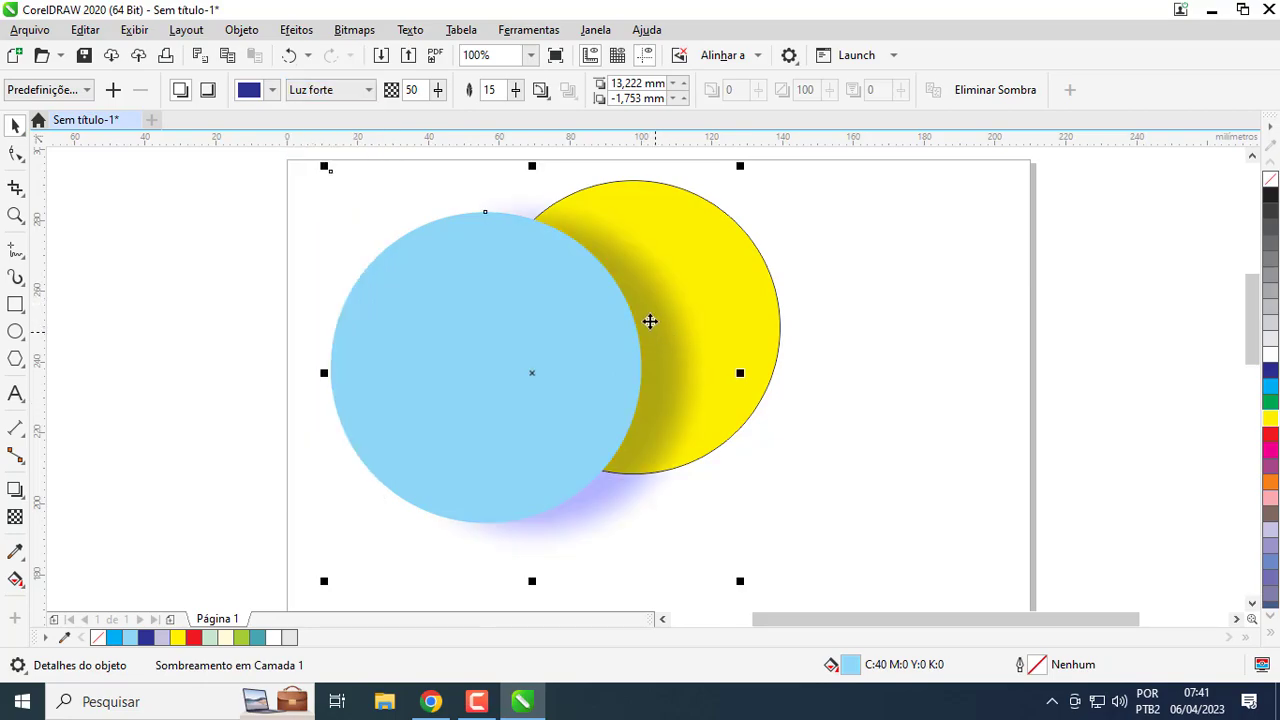
Set the shadow's blend mode to Diferença and inspect up close where it falls on the yellow circle
{"action": "left_click", "coordinate": [320, 95]}
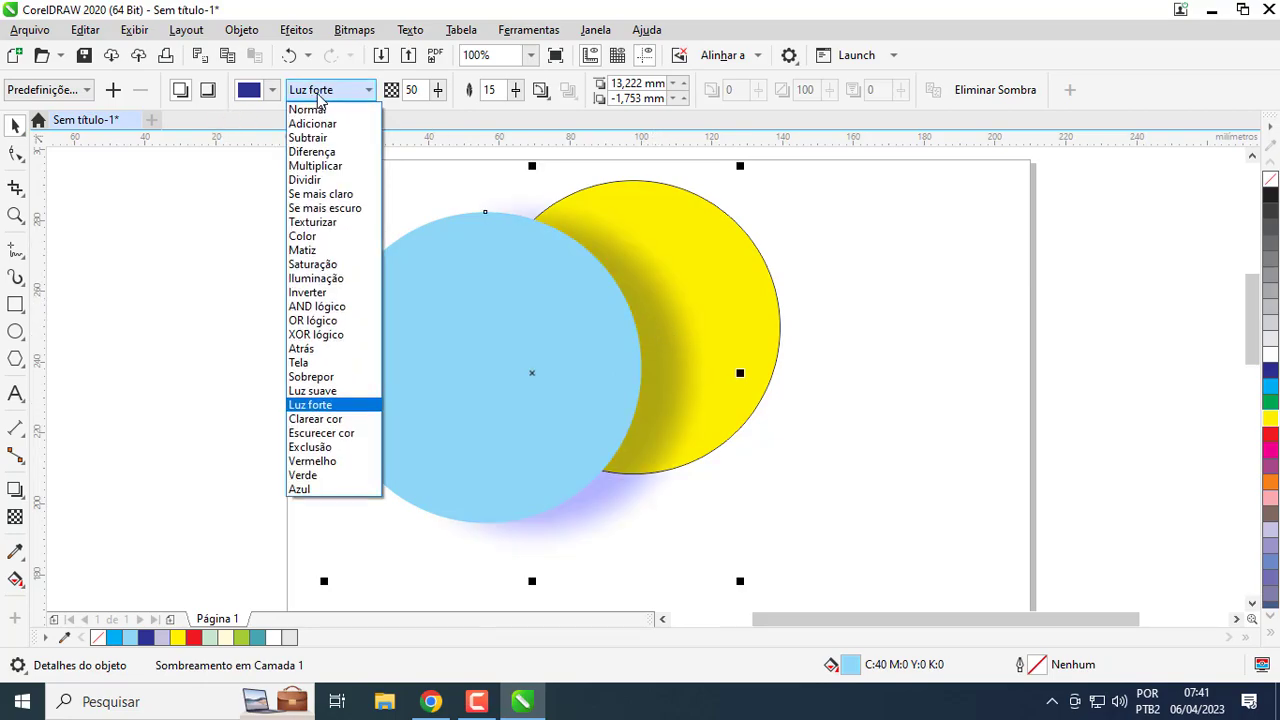
{"action": "left_click", "coordinate": [314, 151]}
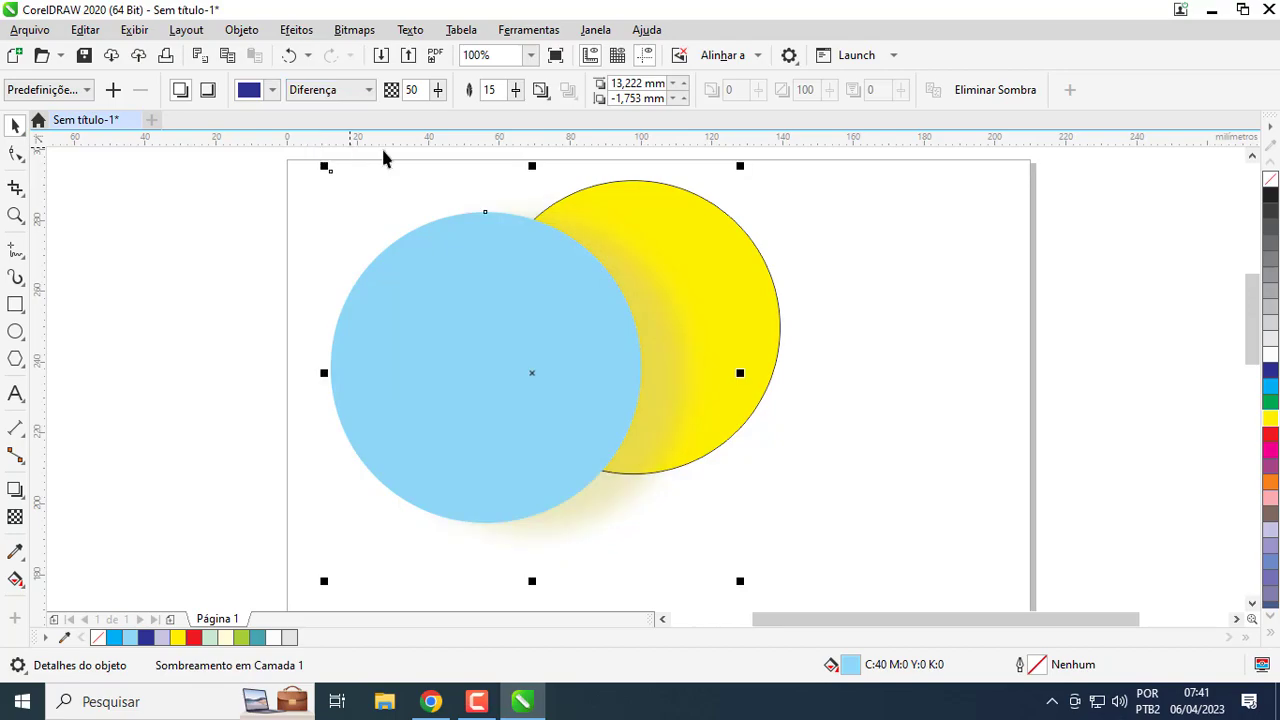
{"action": "scroll", "coordinate": [651, 323], "scroll_direction": "up", "scroll_amount": 1}
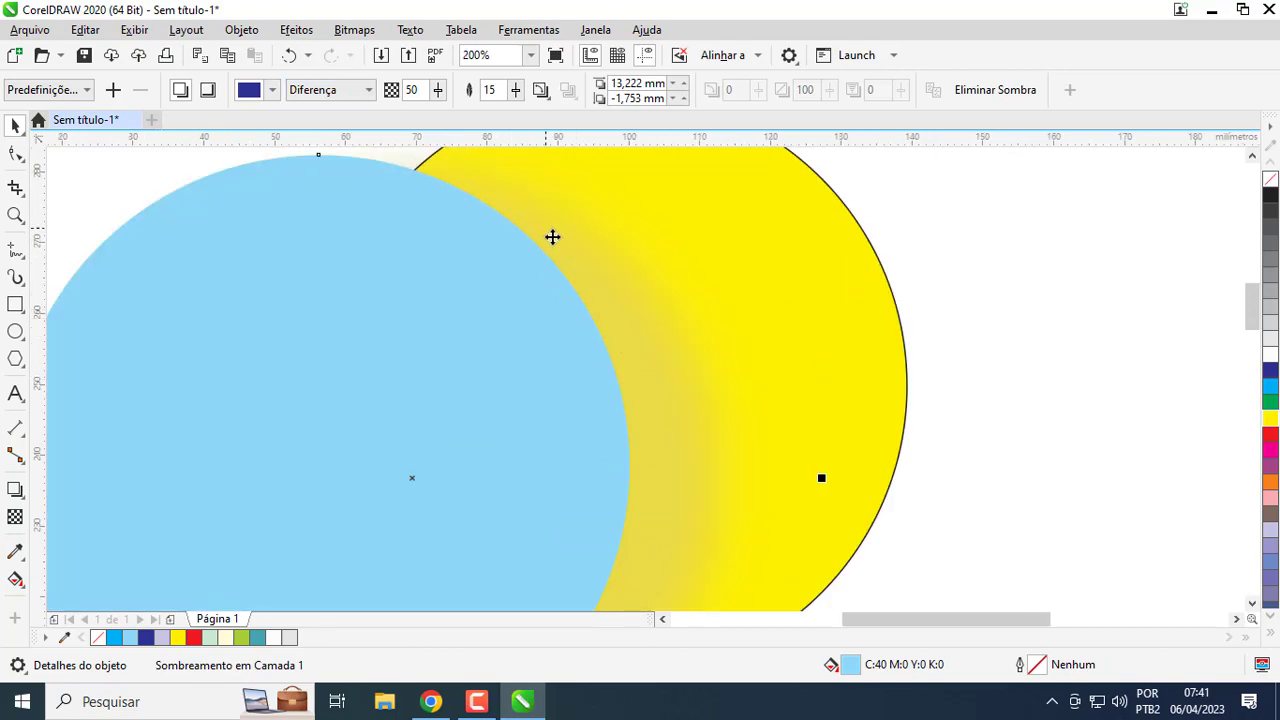
Try the Normal and Adicionar blend modes on the blue circle's shadow
{"action": "scroll", "coordinate": [650, 375], "scroll_direction": "down", "scroll_amount": 1}
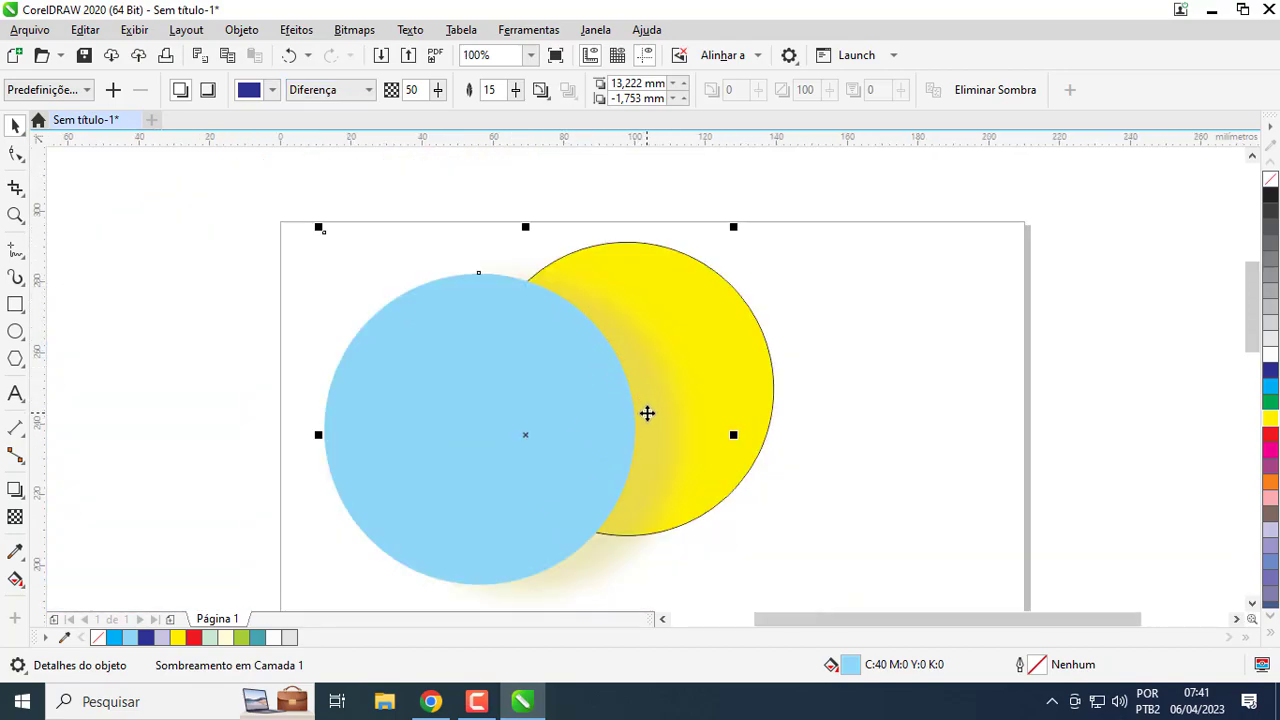
{"action": "scroll", "coordinate": [647, 413], "scroll_direction": "up", "scroll_amount": 1}
{"action": "scroll", "coordinate": [647, 413], "scroll_direction": "down", "scroll_amount": 2}
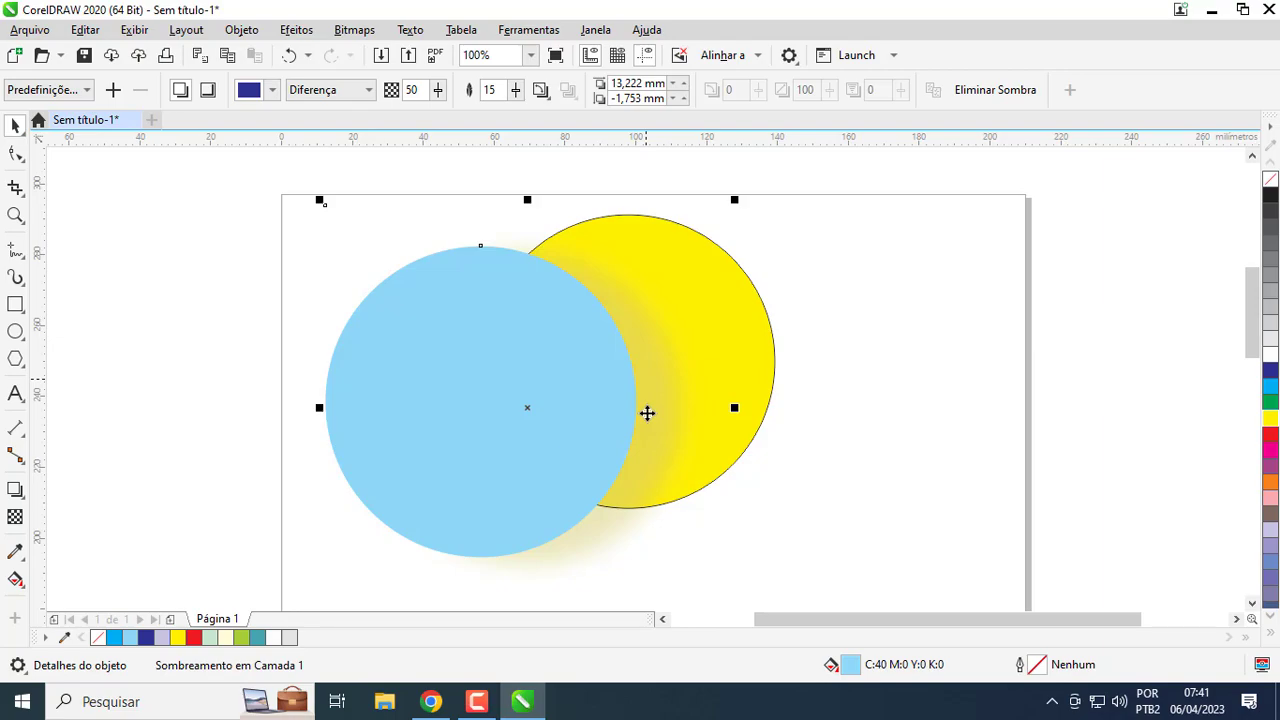
{"action": "left_click", "coordinate": [327, 92]}
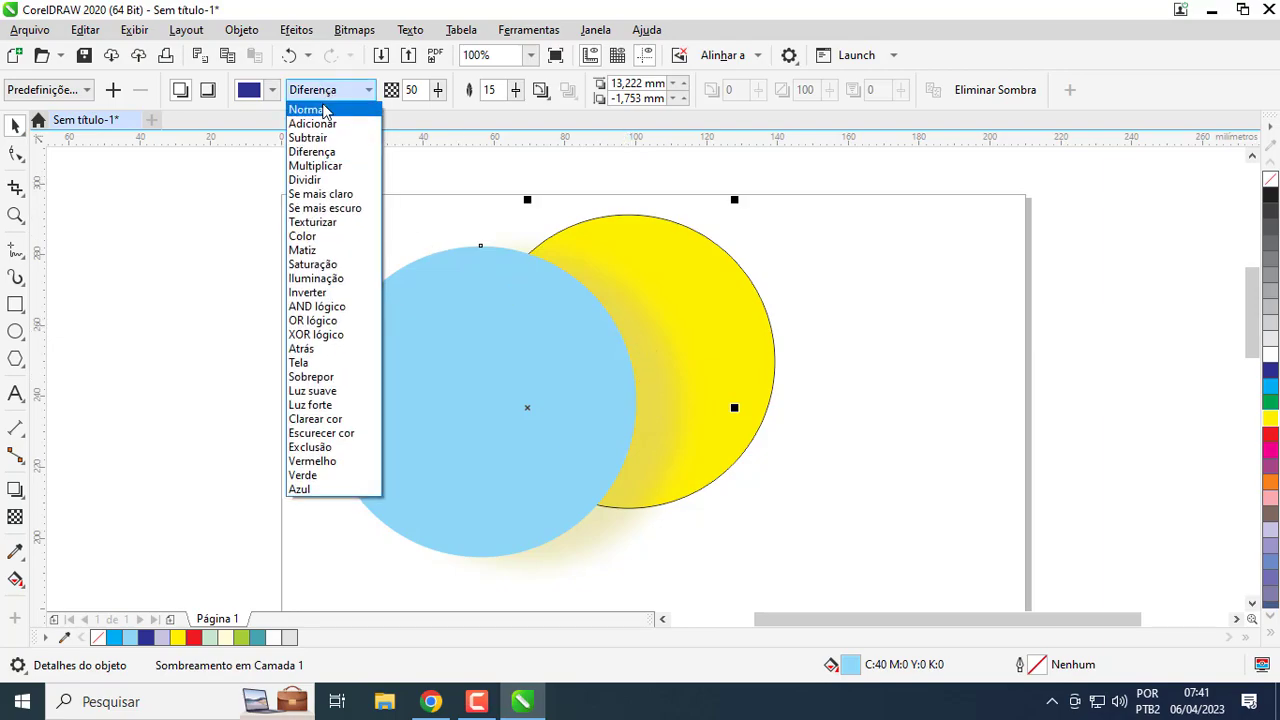
{"action": "left_click", "coordinate": [310, 109]}
{"action": "left_click", "coordinate": [327, 92]}
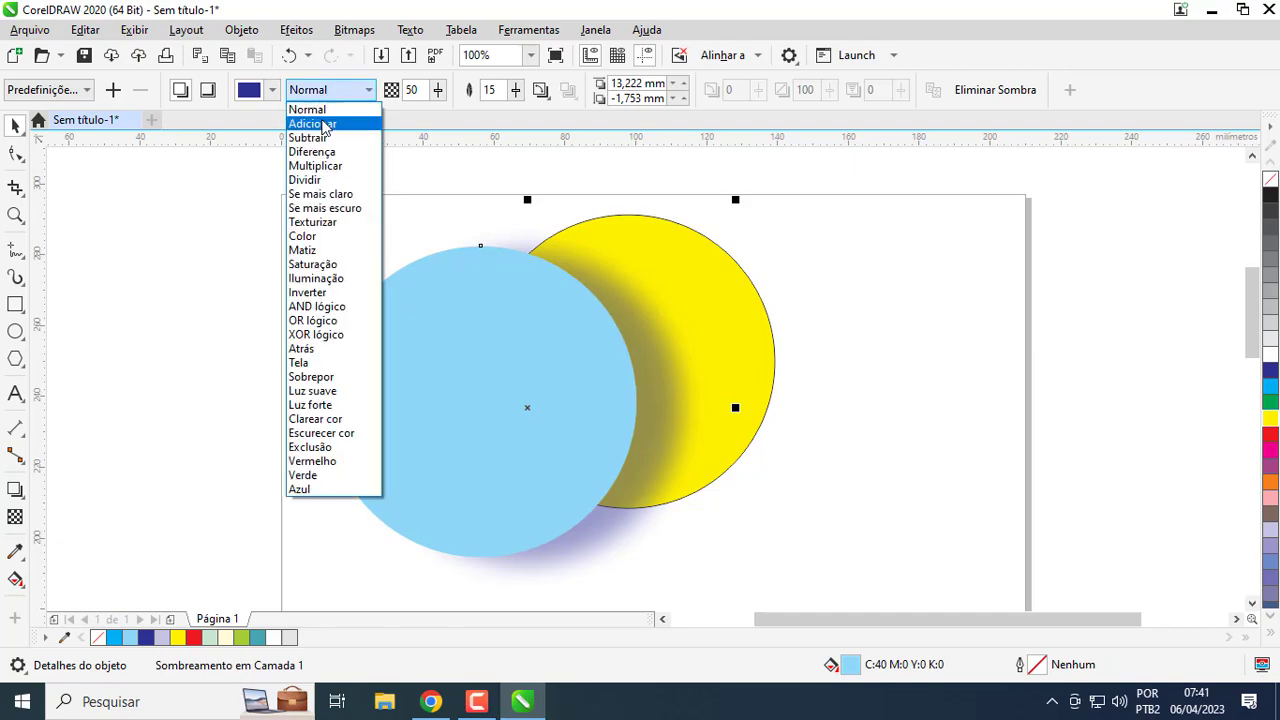
{"action": "left_click", "coordinate": [325, 123]}
Try the Subtrair, Diferença and Multiplicar blend modes on the shadow
{"action": "left_click", "coordinate": [325, 92]}
{"action": "left_click", "coordinate": [310, 137]}
{"action": "left_click", "coordinate": [325, 92]}
{"action": "left_click", "coordinate": [323, 151]}
{"action": "left_click", "coordinate": [325, 92]}
{"action": "left_click", "coordinate": [315, 165]}
Try the Dividir, Se mais claro and Se mais escuro blend modes on the shadow
{"action": "left_click", "coordinate": [322, 92]}
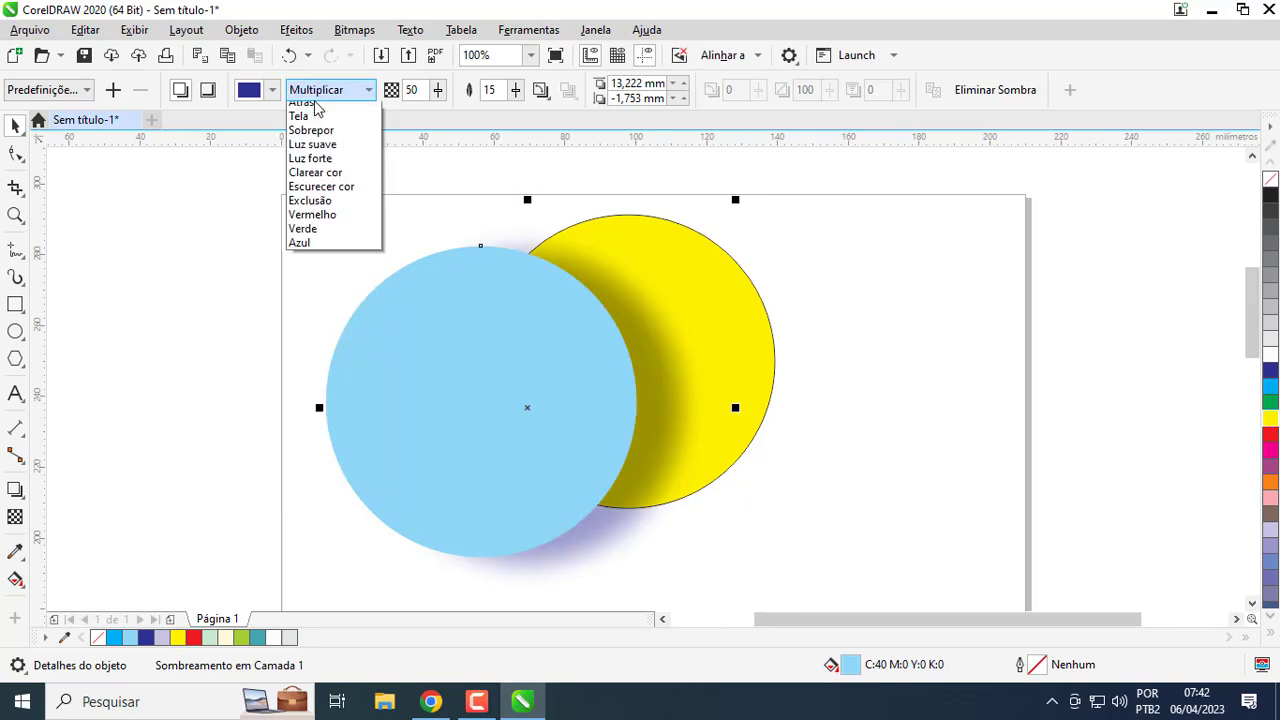
{"action": "left_click", "coordinate": [314, 180]}
{"action": "left_click", "coordinate": [333, 98]}
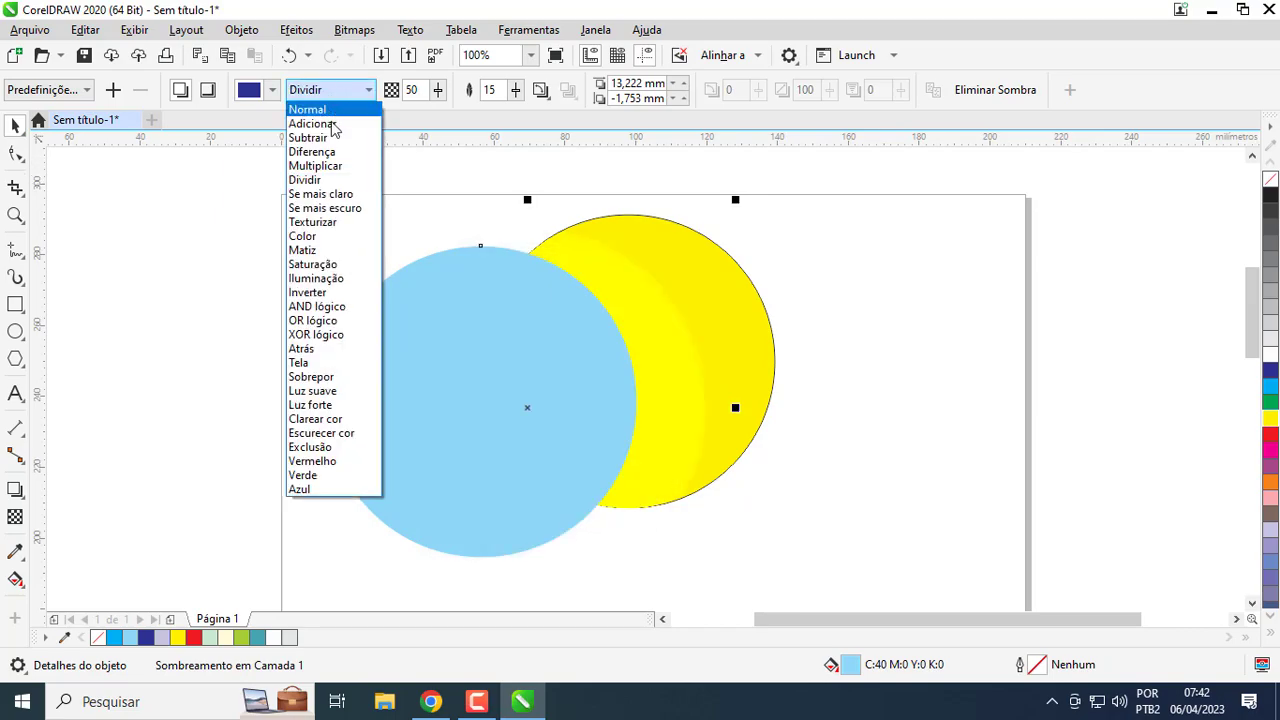
{"action": "left_click", "coordinate": [316, 192]}
{"action": "left_click", "coordinate": [325, 92]}
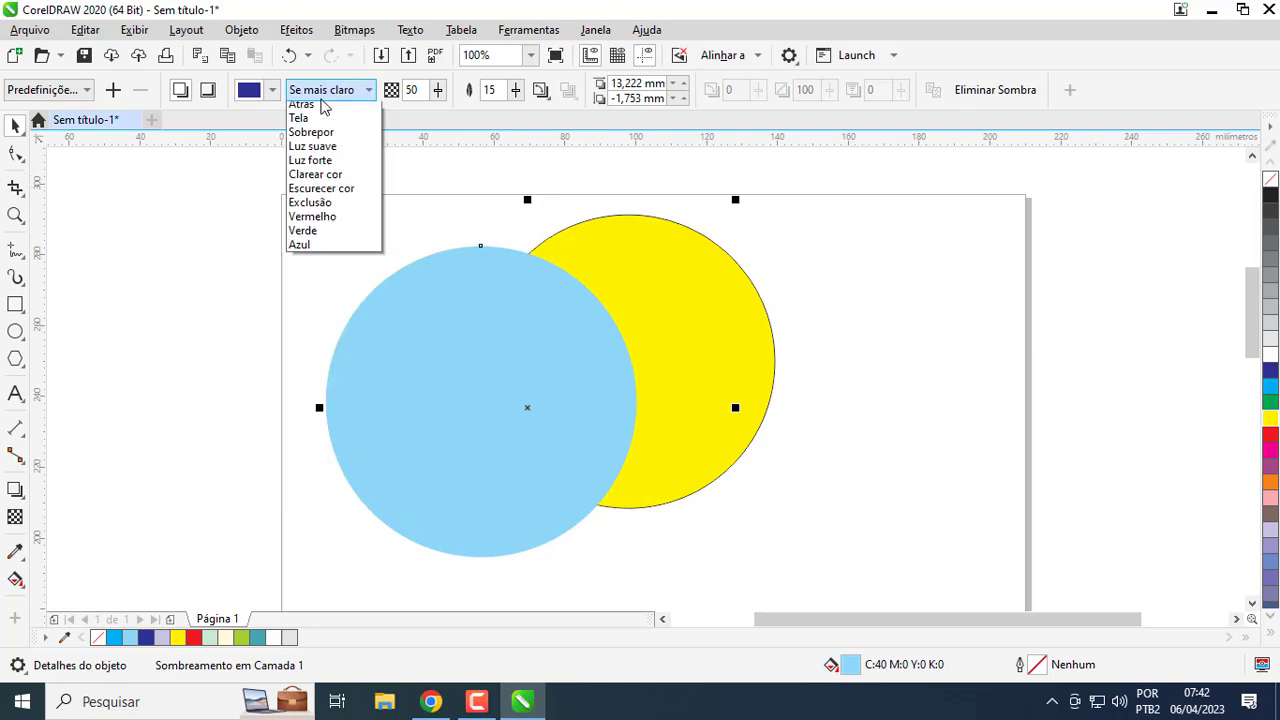
{"action": "left_click", "coordinate": [316, 206]}
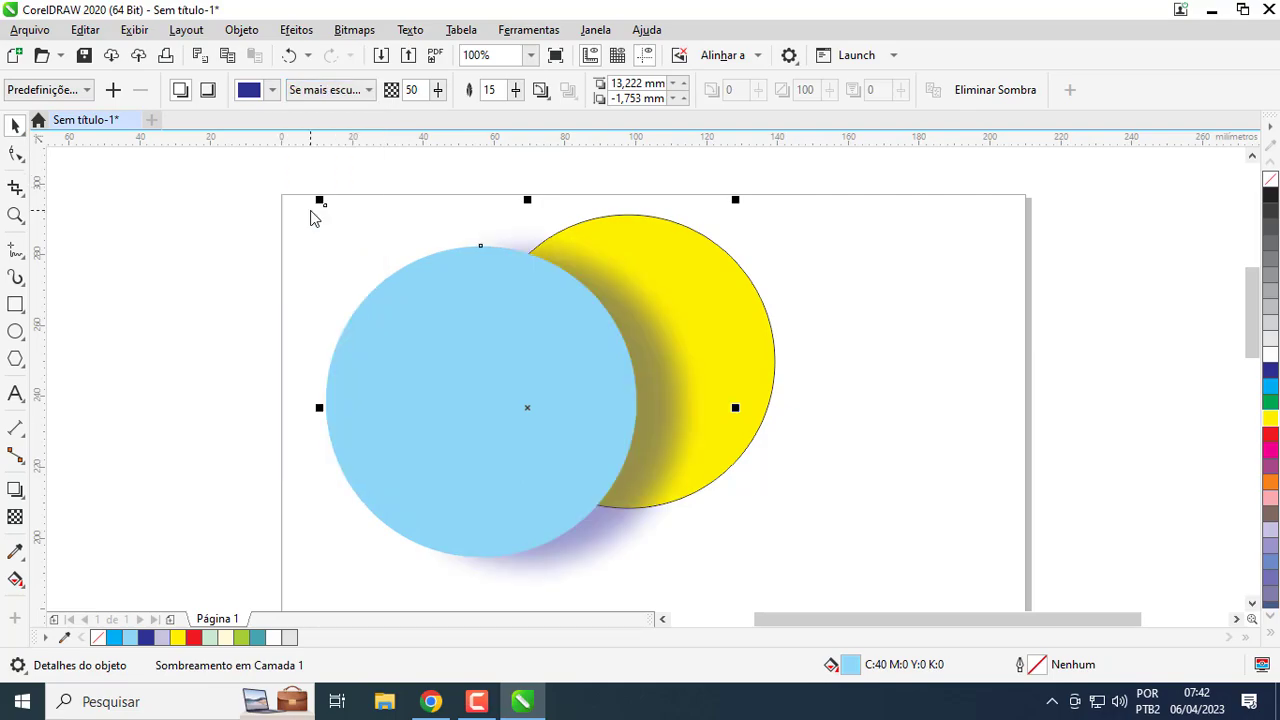
Try the Saturação blend mode on the shadow, and settle on Multiplicar
{"action": "left_click", "coordinate": [325, 91]}
{"action": "left_click", "coordinate": [326, 262]}
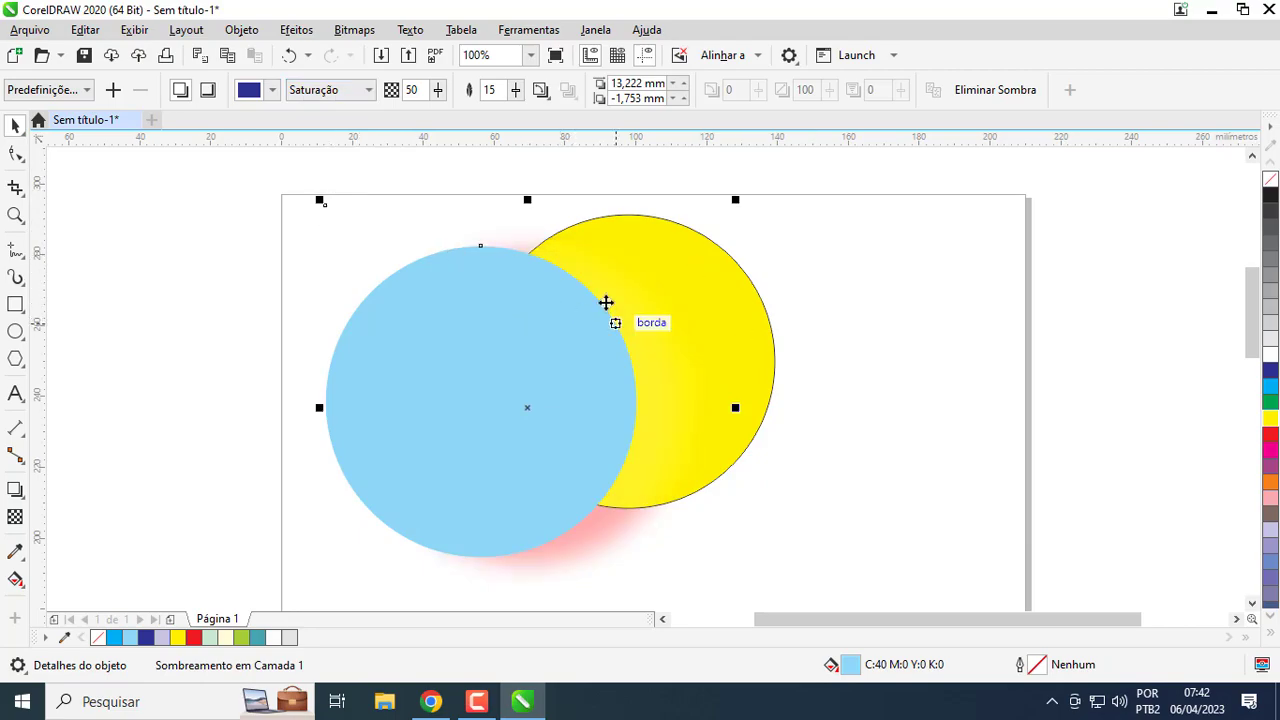
{"action": "left_click", "coordinate": [325, 91]}
{"action": "left_click", "coordinate": [322, 166]}
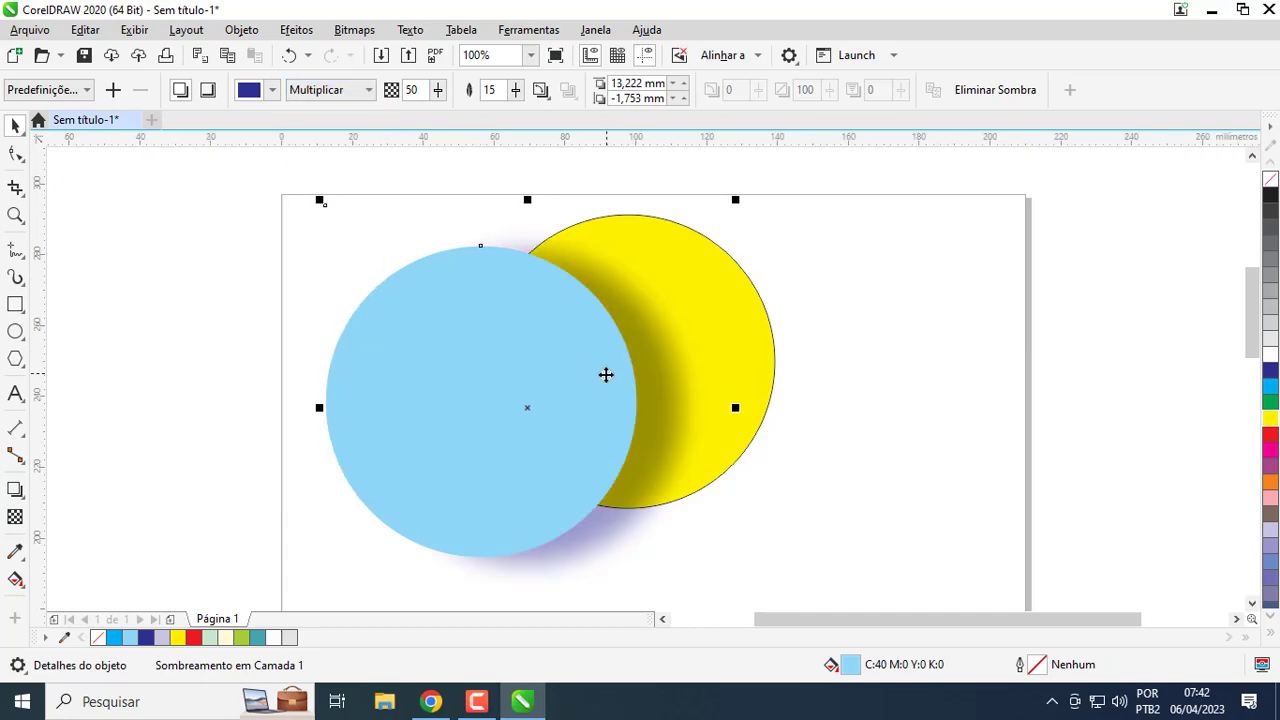
Try shadow opacities of 98 and 10, and settle on 26
{"action": "left_click", "coordinate": [438, 90]}
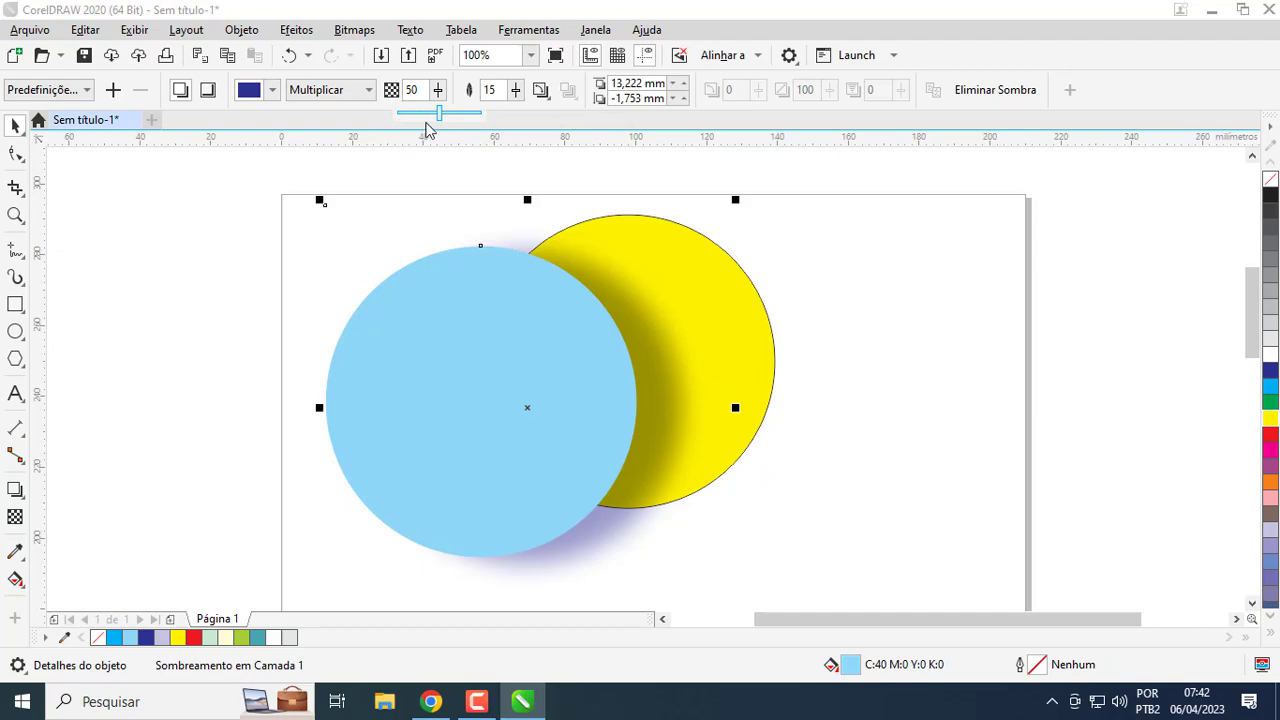
{"action": "left_click_drag", "start_coordinate": [440, 118], "coordinate": [482, 119]}
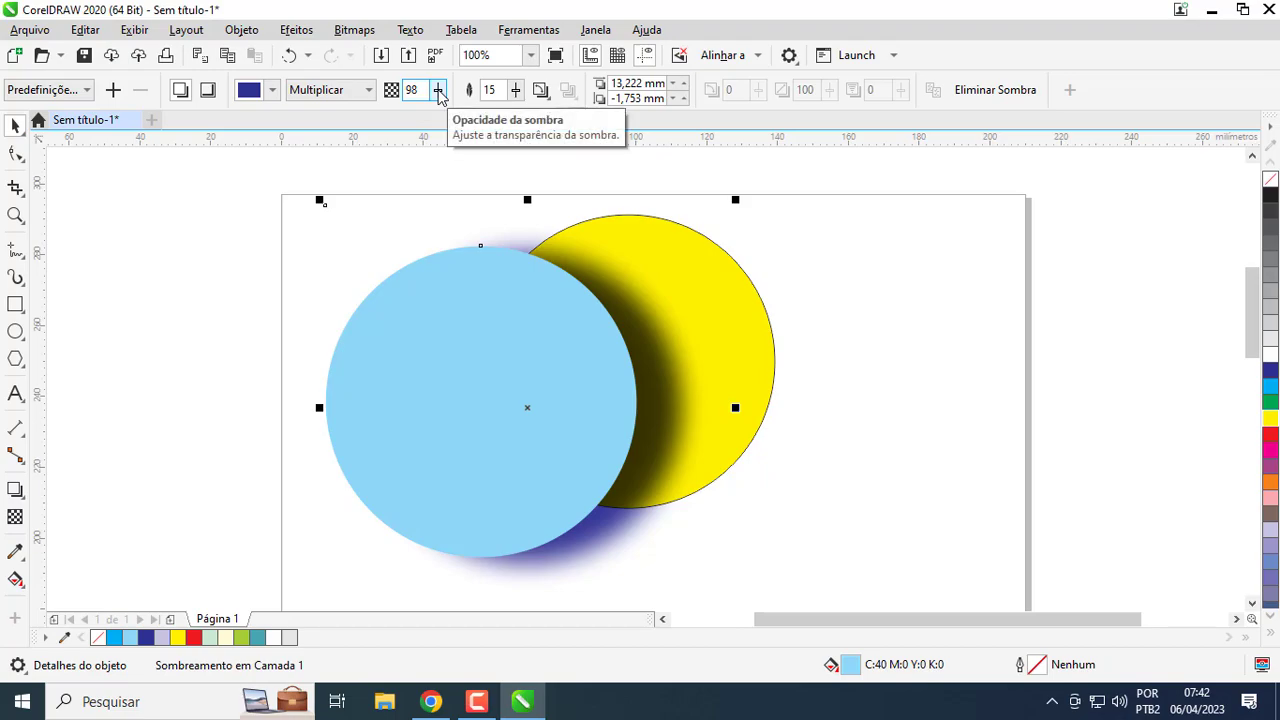
{"action": "left_click", "coordinate": [438, 91]}
{"action": "left_click_drag", "start_coordinate": [440, 118], "coordinate": [365, 118]}
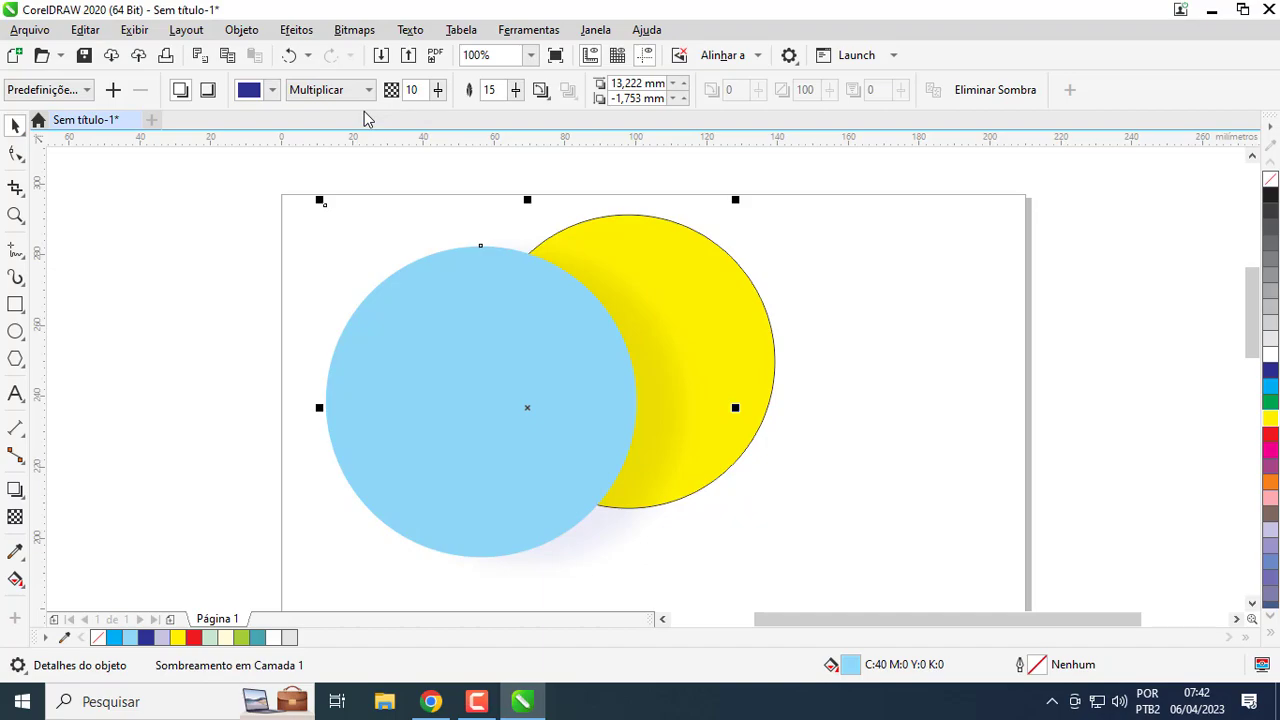
{"action": "left_click", "coordinate": [438, 91]}
{"action": "left_click_drag", "start_coordinate": [438, 118], "coordinate": [450, 117]}
Try shadow feathering of 56 and 0, and inspect the shadow's edge up close
{"action": "left_click", "coordinate": [516, 90]}
{"action": "left_click", "coordinate": [511, 114]}
{"action": "left_click", "coordinate": [516, 90]}
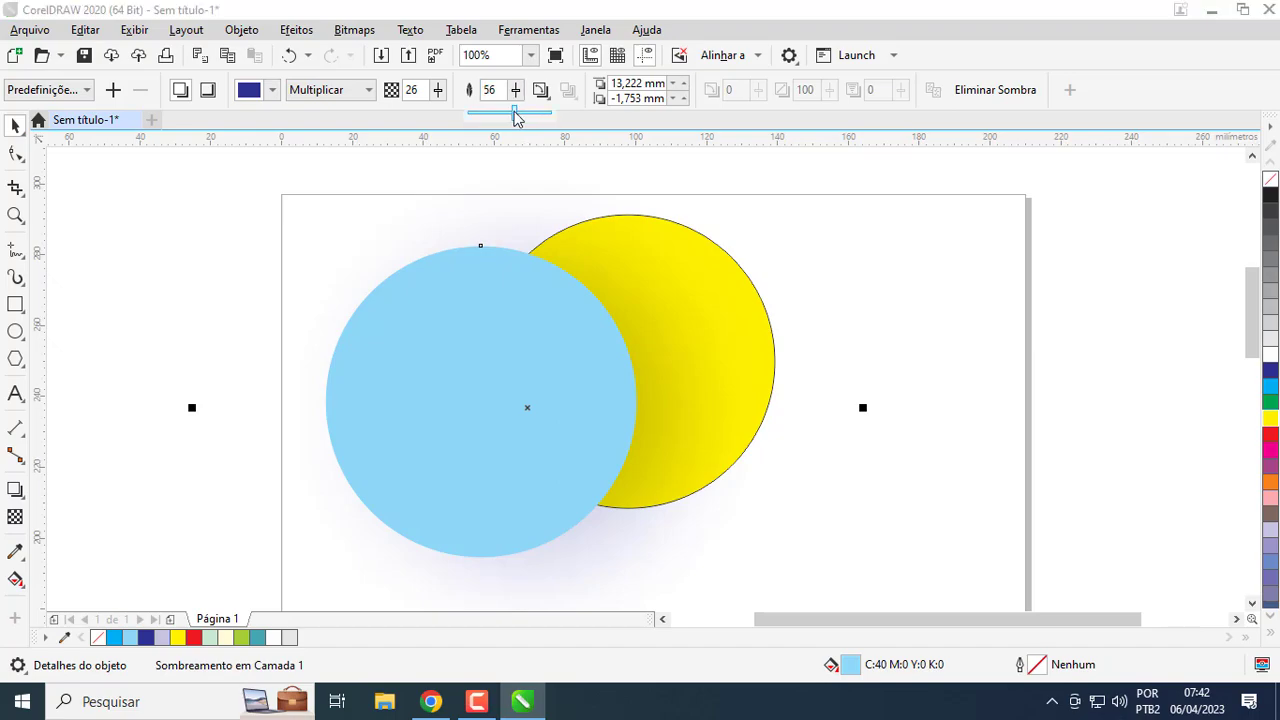
{"action": "left_click_drag", "start_coordinate": [516, 117], "coordinate": [455, 114]}
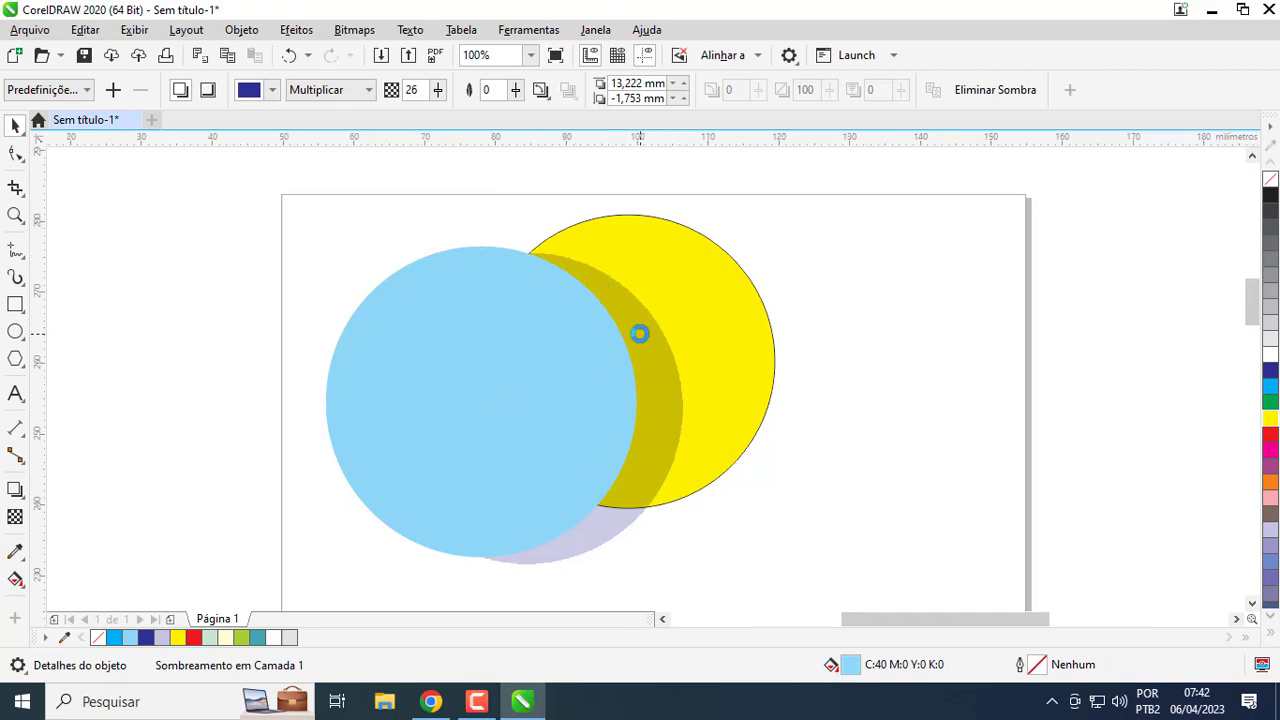
{"action": "scroll", "coordinate": [640, 334], "scroll_direction": "up", "scroll_amount": 3}
{"action": "scroll", "coordinate": [581, 218], "scroll_direction": "down", "scroll_amount": 3}
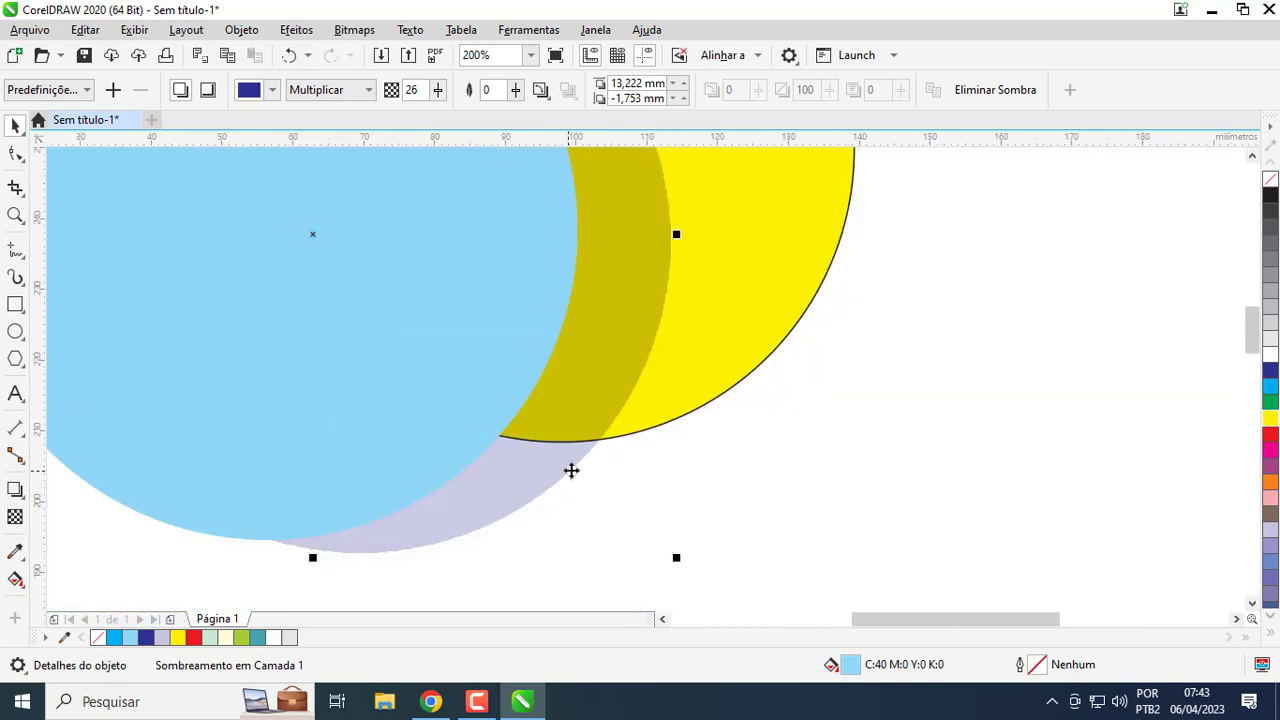
{"action": "scroll", "coordinate": [645, 353], "scroll_direction": "up", "scroll_amount": 1}
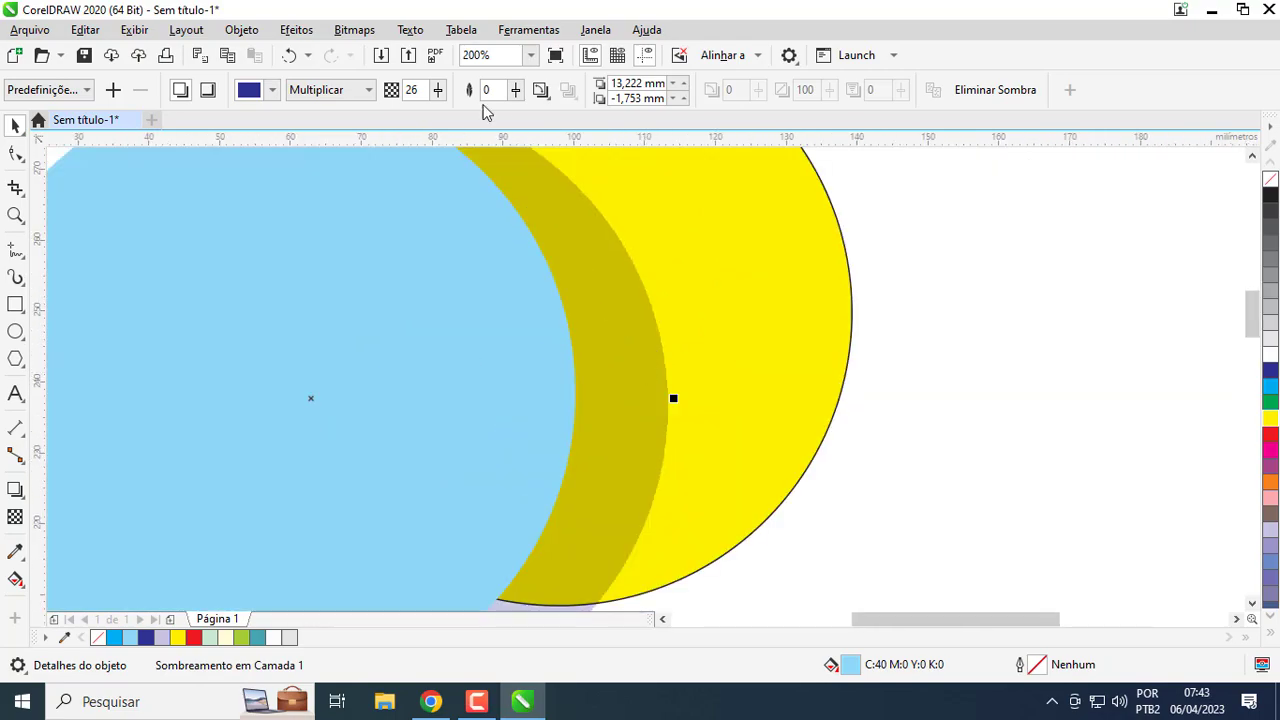
Try a shadow feathering of 90 and view its spread over both circles
{"action": "left_click", "coordinate": [515, 90]}
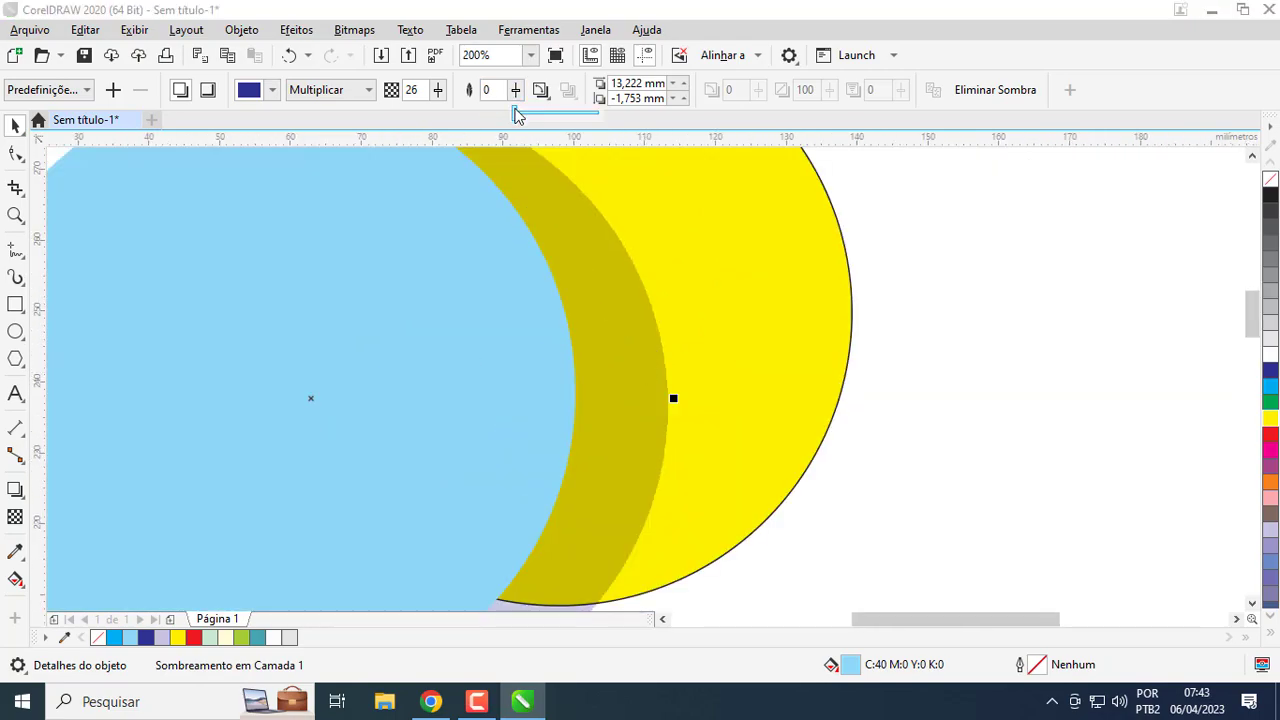
{"action": "left_click_drag", "start_coordinate": [515, 113], "coordinate": [552, 112]}
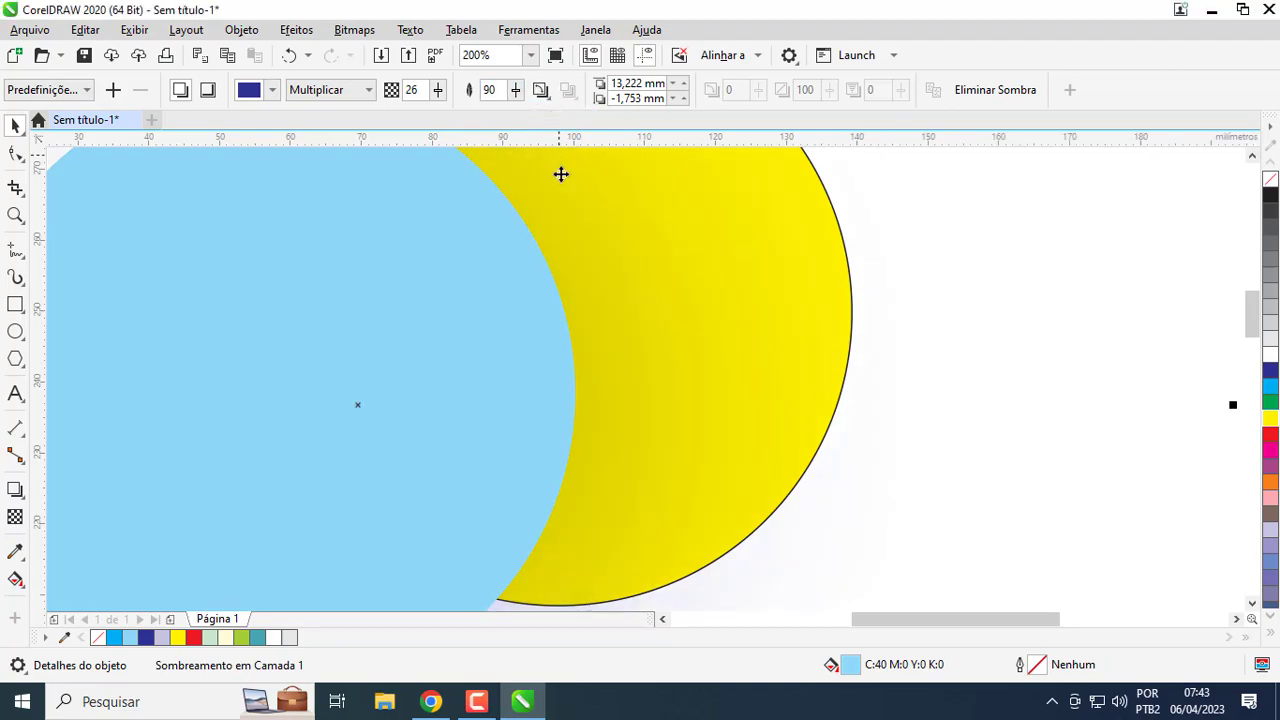
{"action": "scroll", "coordinate": [575, 269], "scroll_direction": "down", "scroll_amount": 1}
{"action": "scroll", "coordinate": [701, 425], "scroll_direction": "down", "scroll_amount": 1}
{"action": "scroll", "coordinate": [644, 400], "scroll_direction": "up", "scroll_amount": 1}
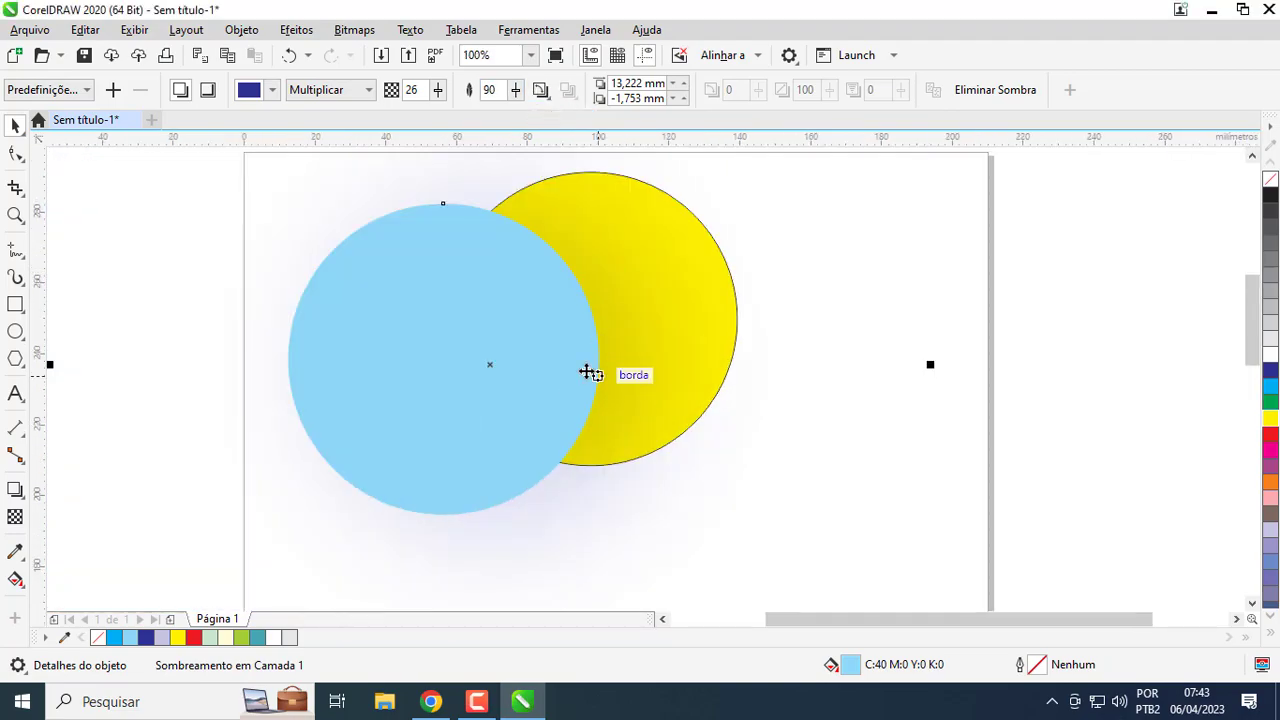
Reduce the shadow's feathering to 50, 20 and finally 10
{"action": "left_click", "coordinate": [516, 92]}
{"action": "left_click_drag", "start_coordinate": [517, 110], "coordinate": [487, 111]}
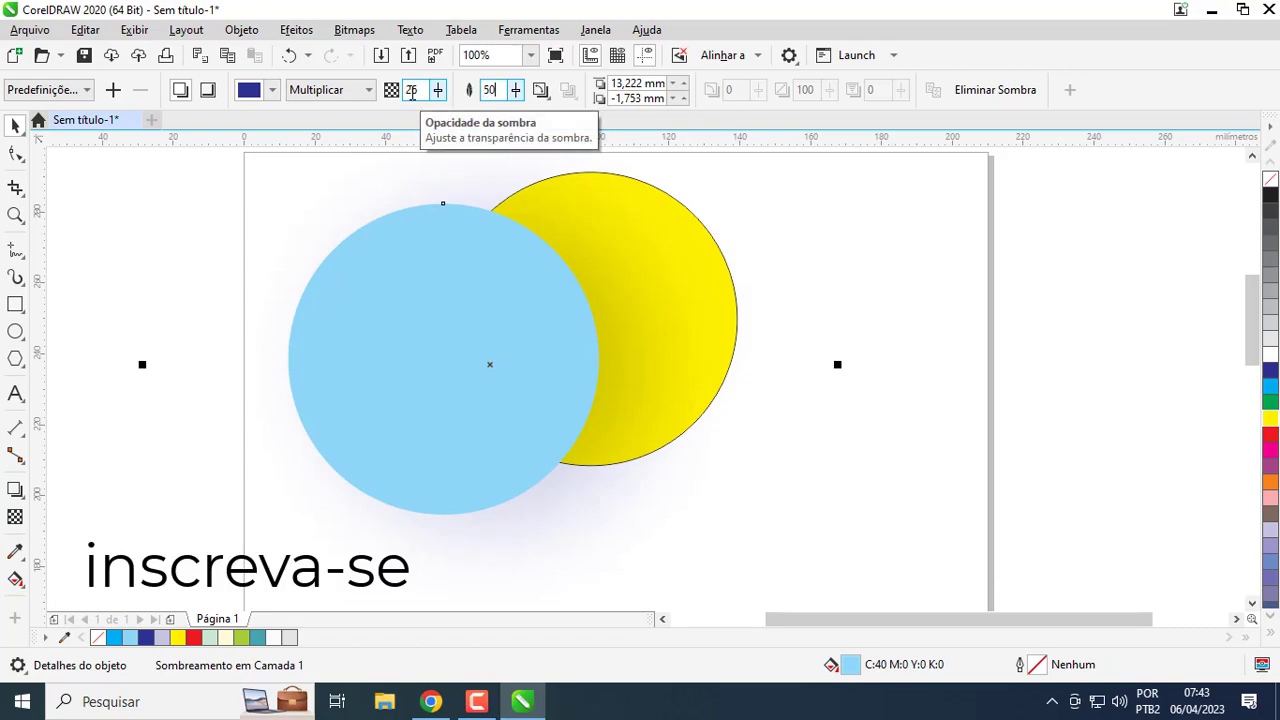
{"action": "left_click", "coordinate": [491, 90]}
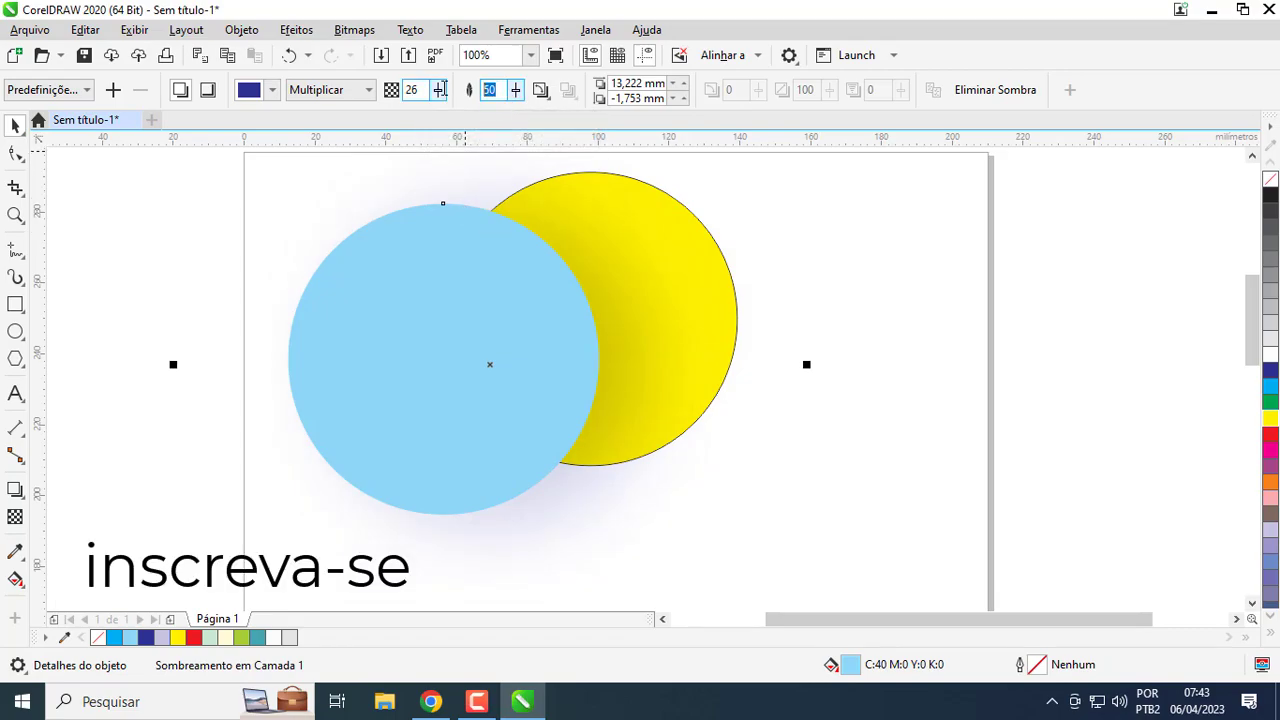
{"action": "type", "text": "20"}
{"action": "key", "text": "Return"}
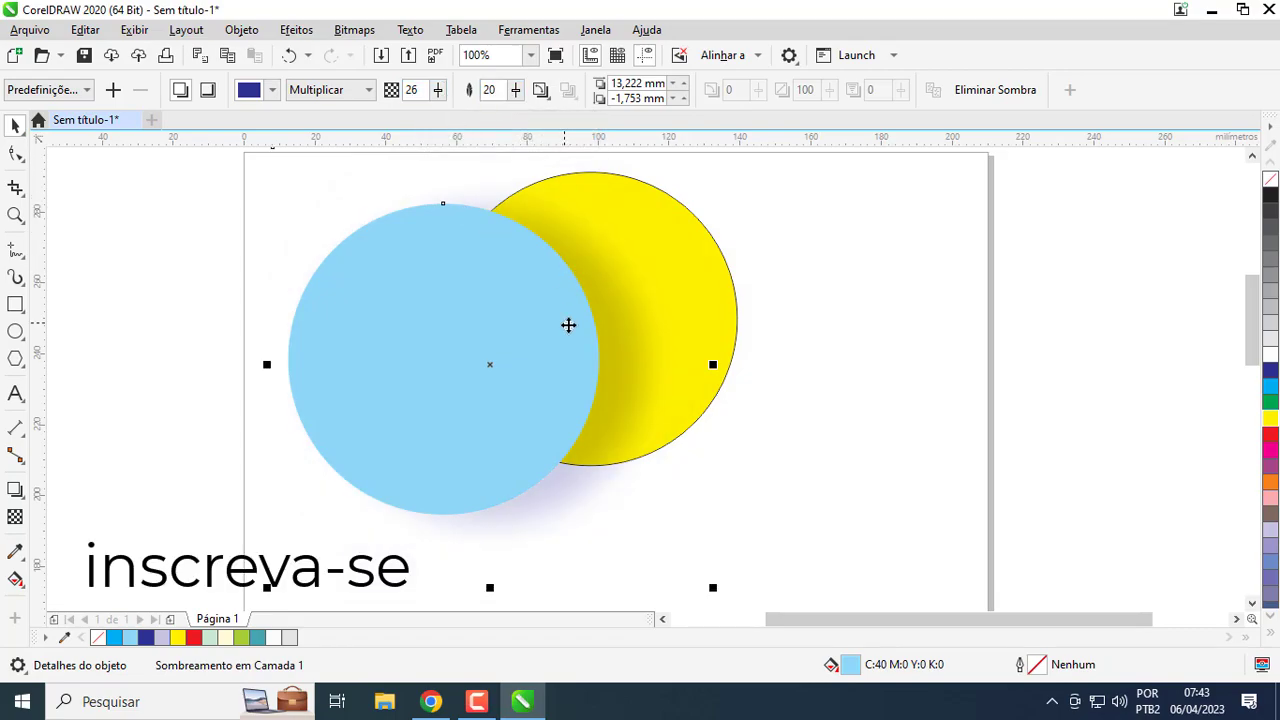
{"action": "left_click", "coordinate": [477, 90]}
{"action": "type", "text": "10"}
{"action": "key", "text": "Return"}
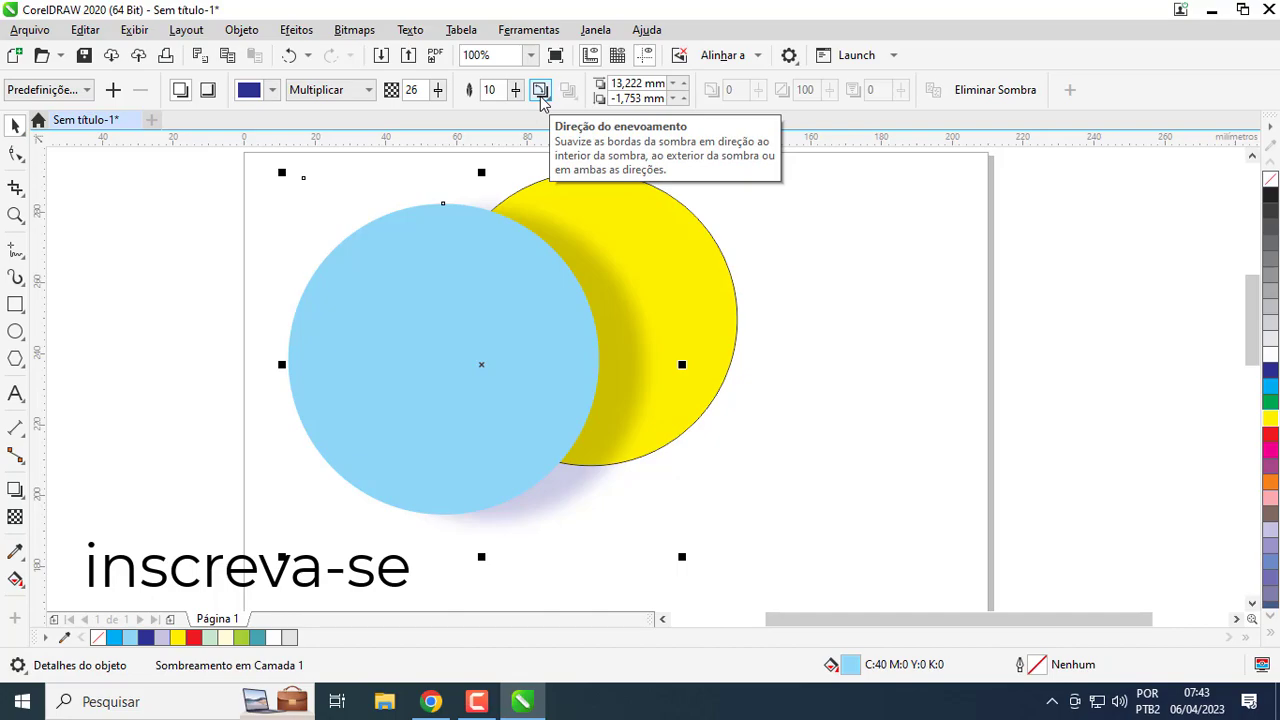
Try the Desfocagem gaussiana and Interna feathering directions on the shadow
{"action": "left_click", "coordinate": [541, 96]}
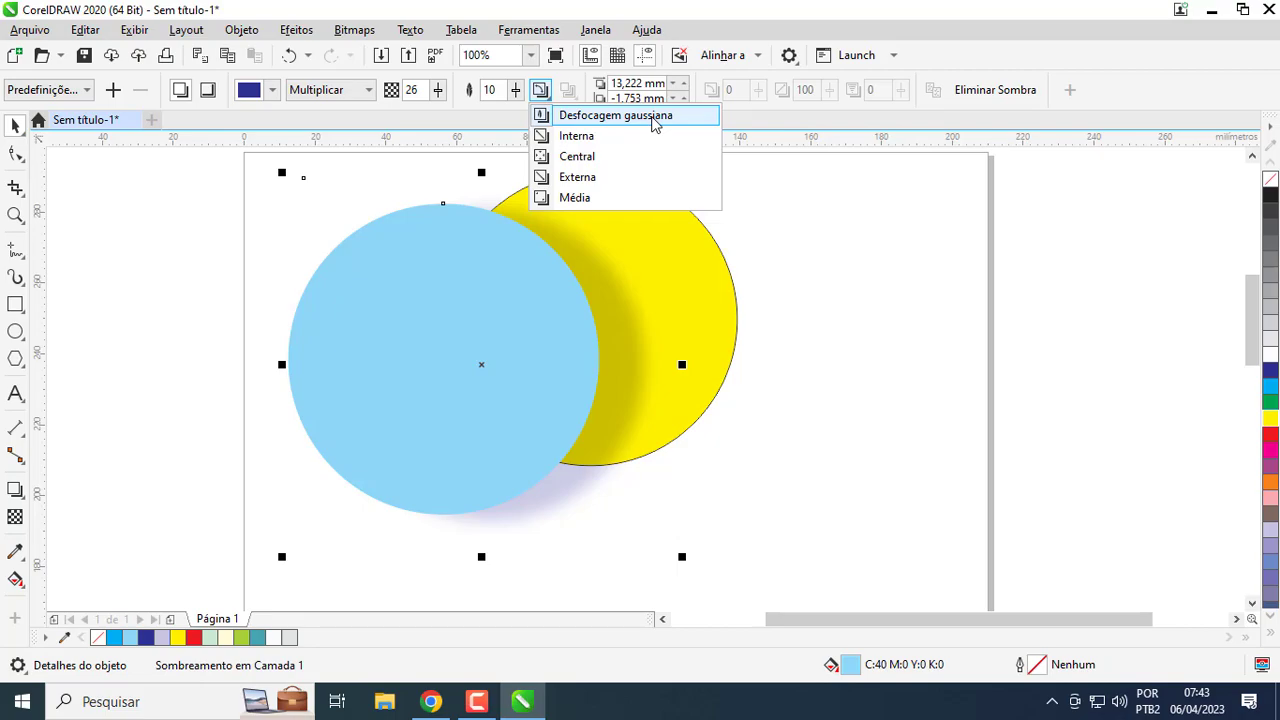
{"action": "left_click", "coordinate": [653, 118]}
{"action": "left_click", "coordinate": [514, 90]}
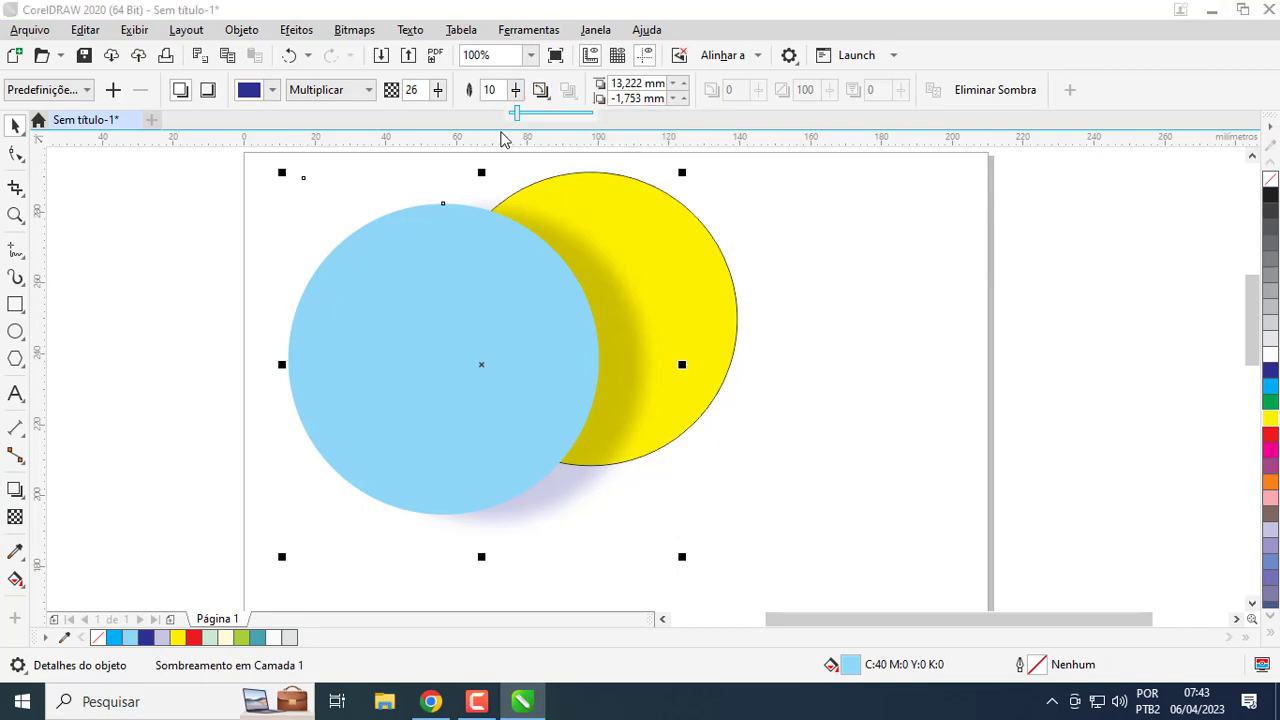
{"action": "left_click", "coordinate": [540, 90]}
{"action": "left_click", "coordinate": [540, 90]}
{"action": "left_click", "coordinate": [541, 92]}
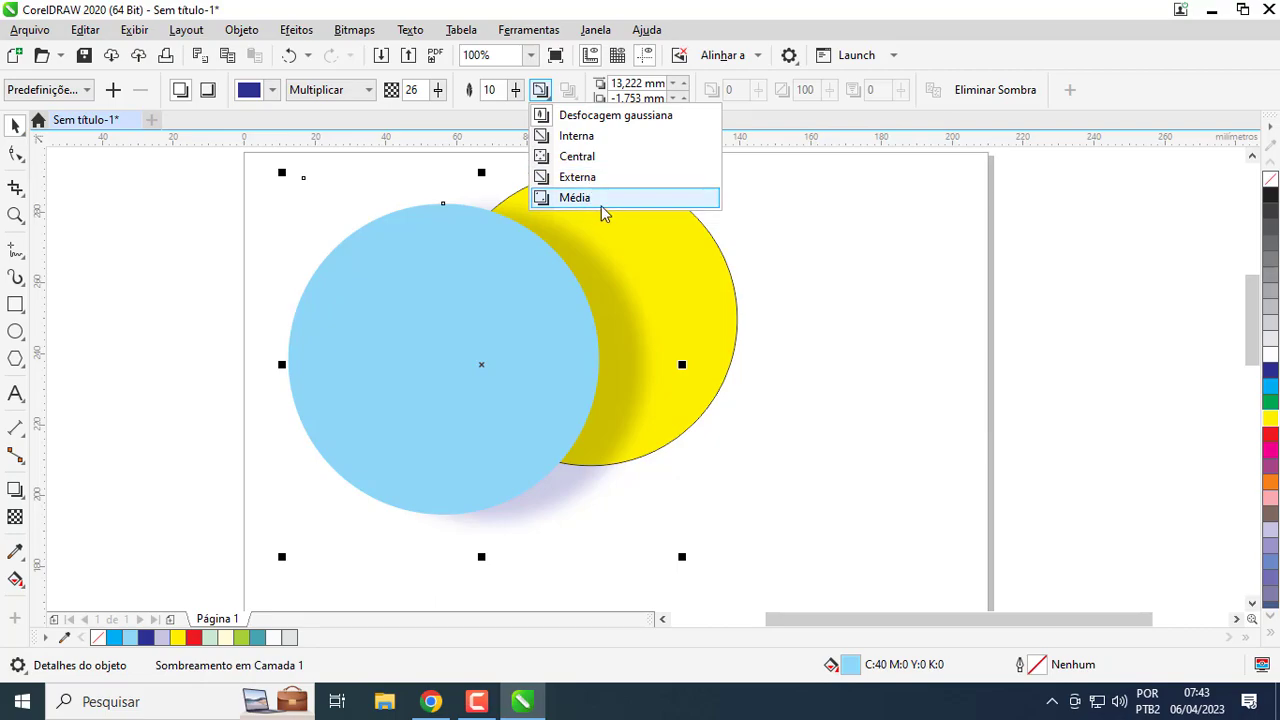
{"action": "left_click", "coordinate": [597, 144]}
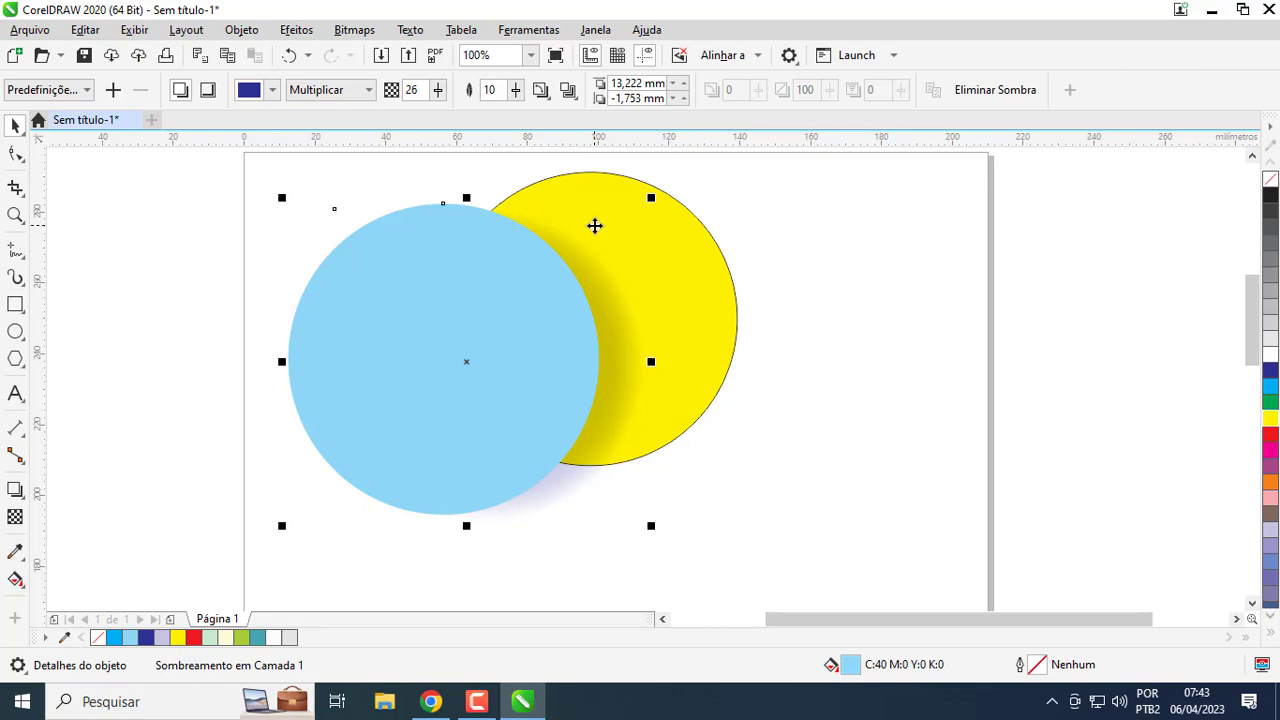
Try the Central feathering direction on the shadow, and settle on Externa
{"action": "left_click", "coordinate": [543, 92]}
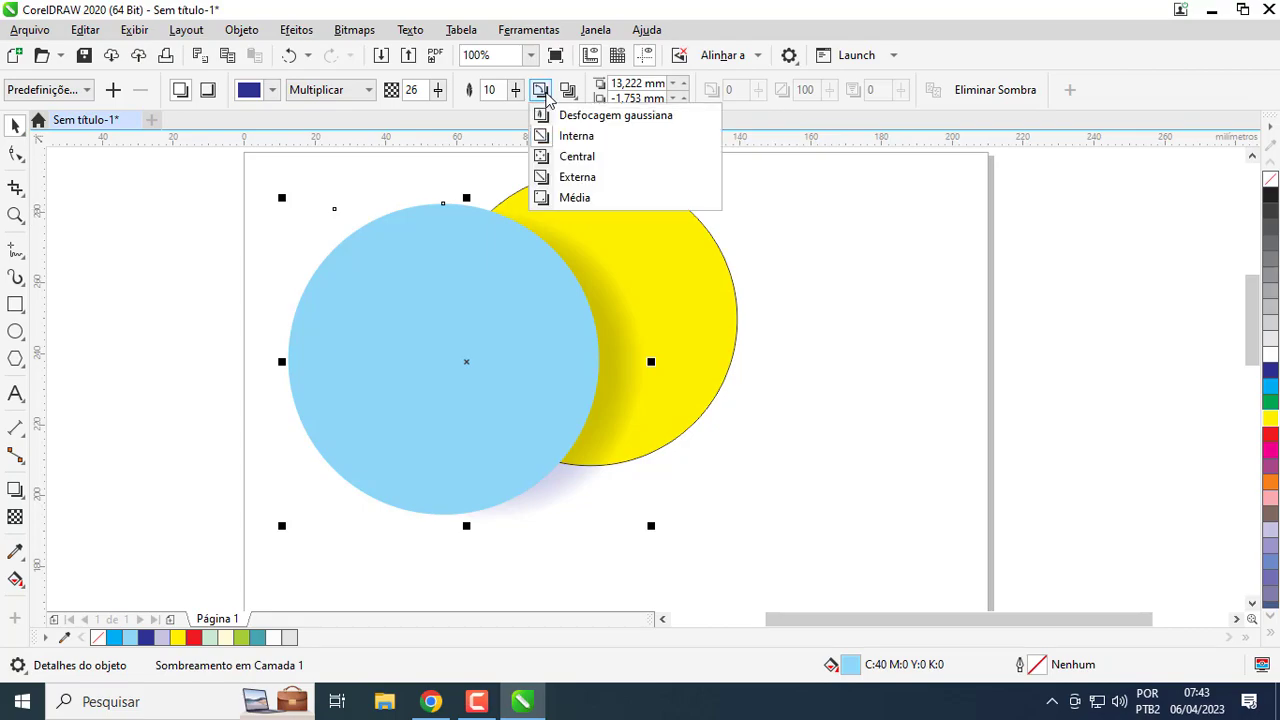
{"action": "left_click", "coordinate": [566, 157]}
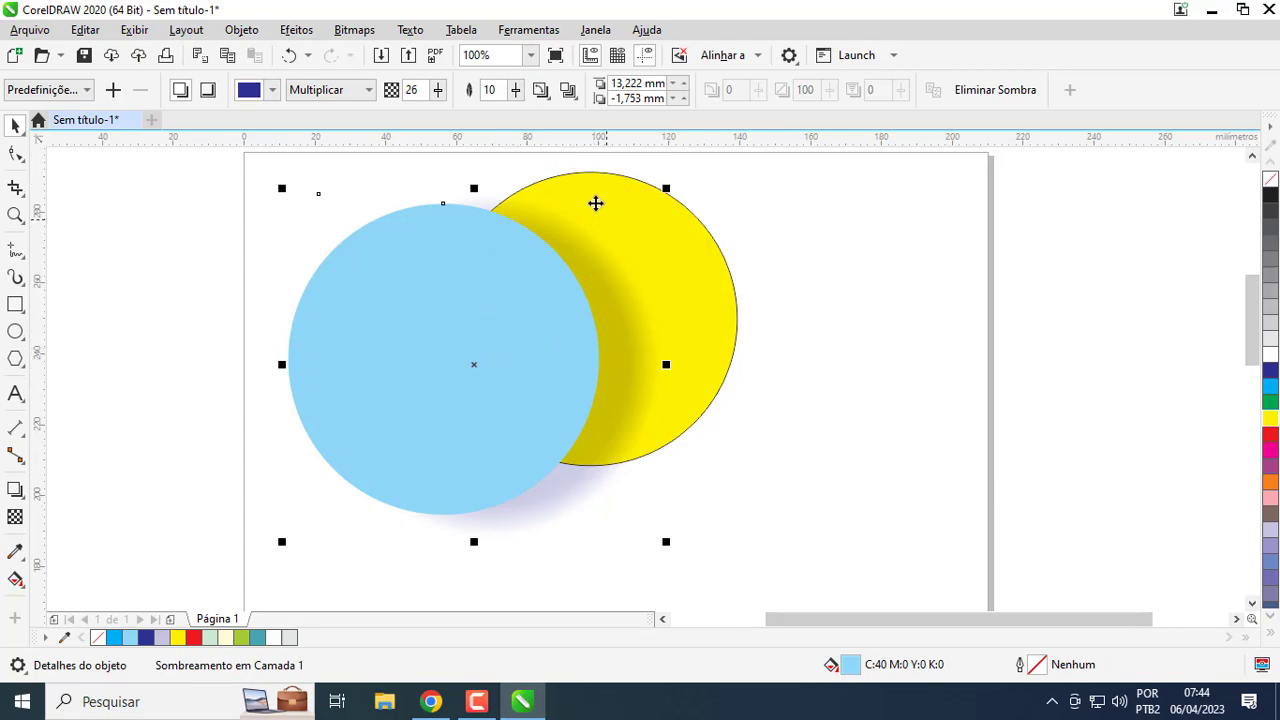
{"action": "left_click", "coordinate": [547, 93]}
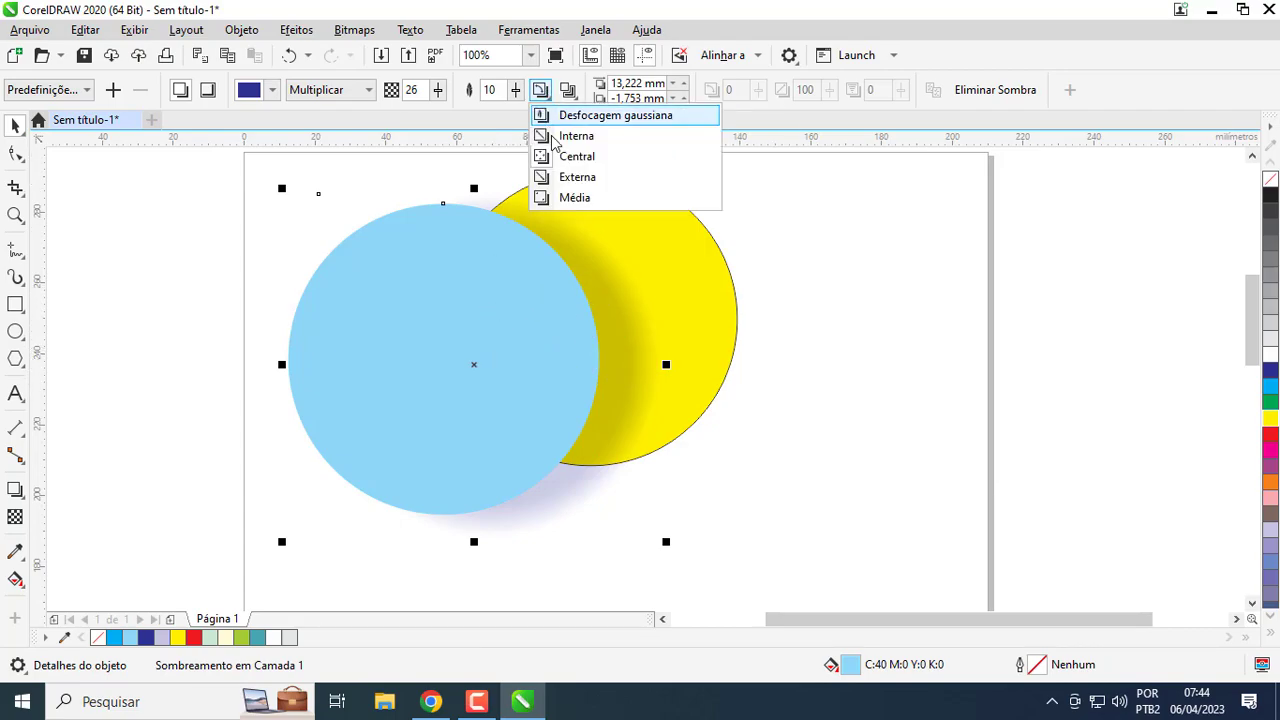
{"action": "left_click", "coordinate": [564, 176]}
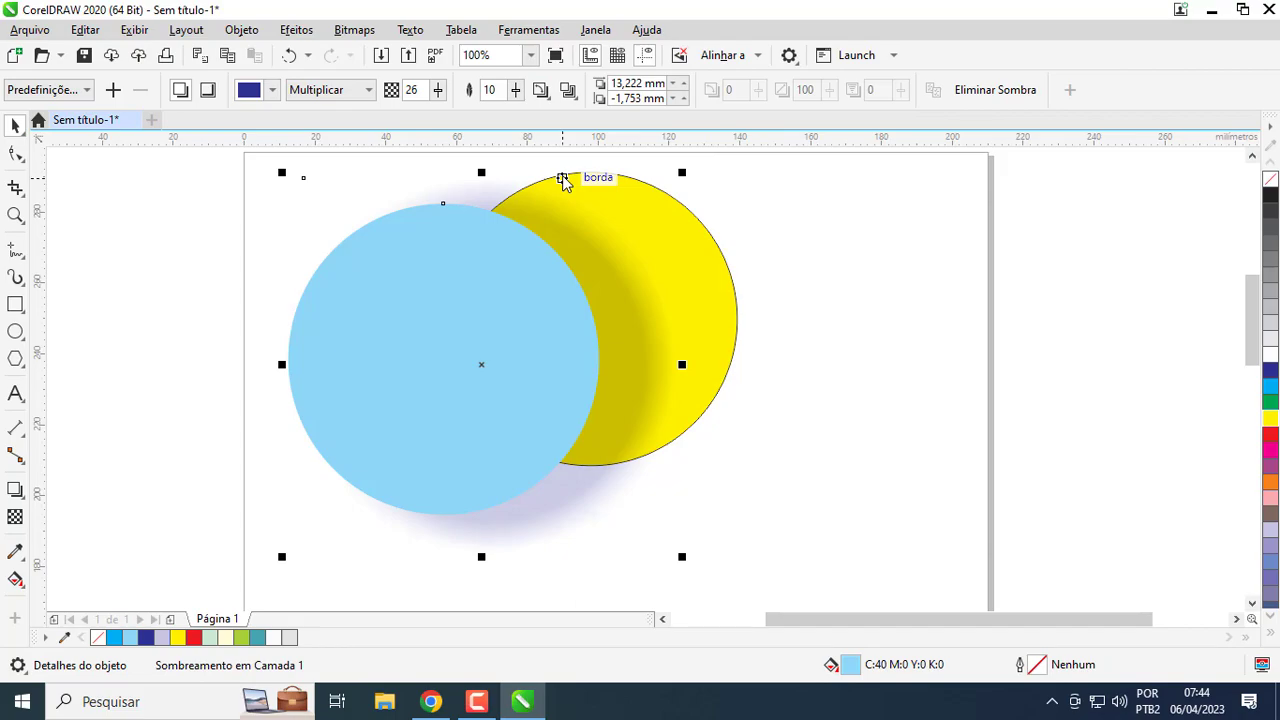
Review the available feathering direction and feathering edge options for the shadow without changing them
{"action": "left_click", "coordinate": [545, 92]}
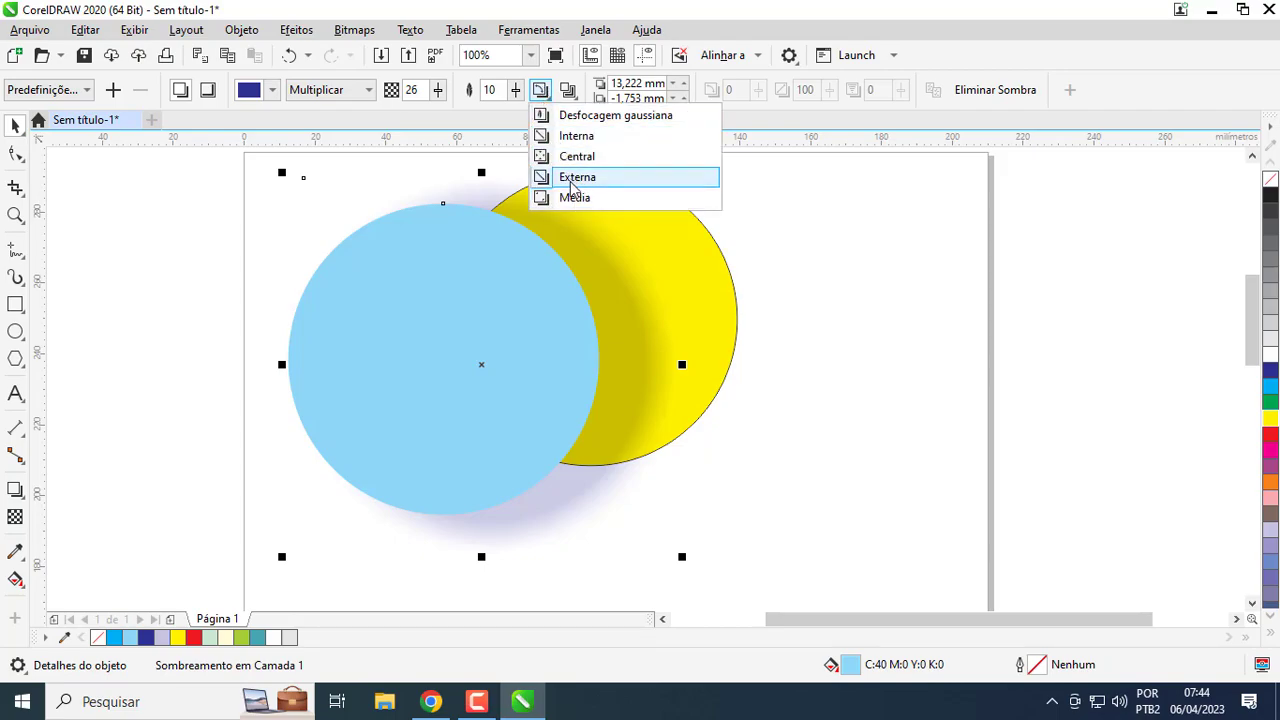
{"action": "left_click", "coordinate": [568, 90]}
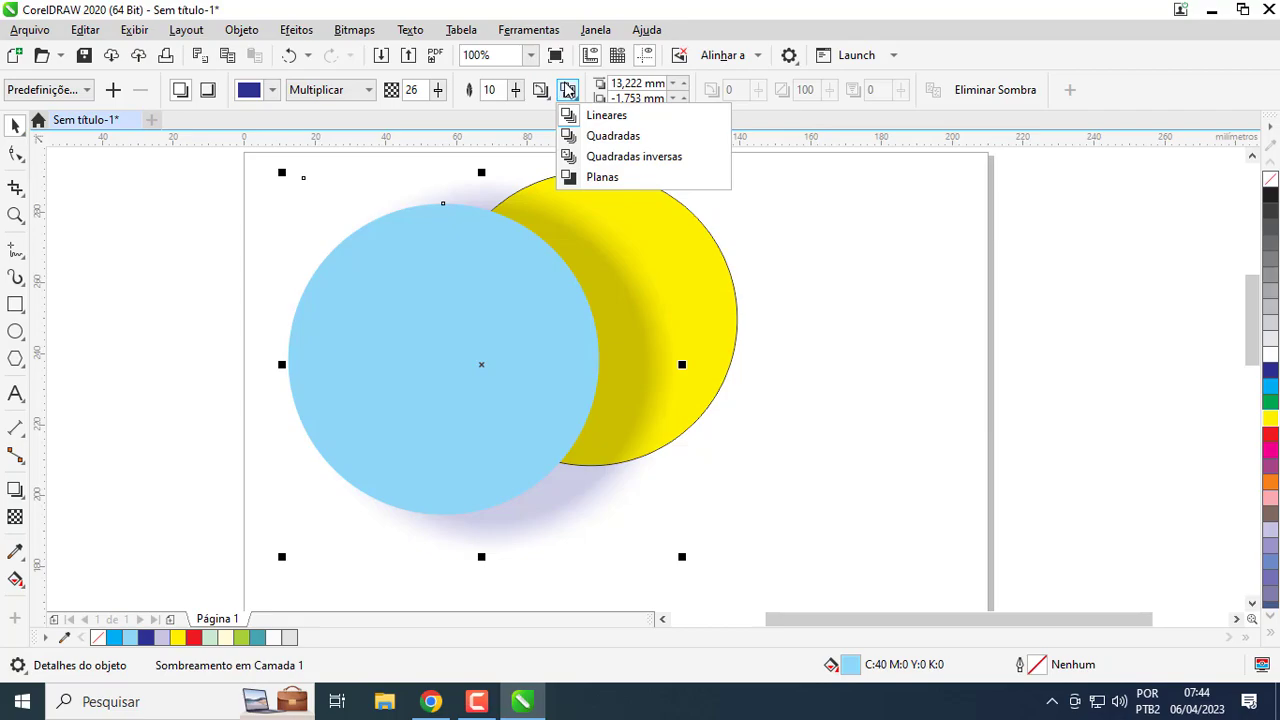
{"action": "left_click", "coordinate": [110, 237]}
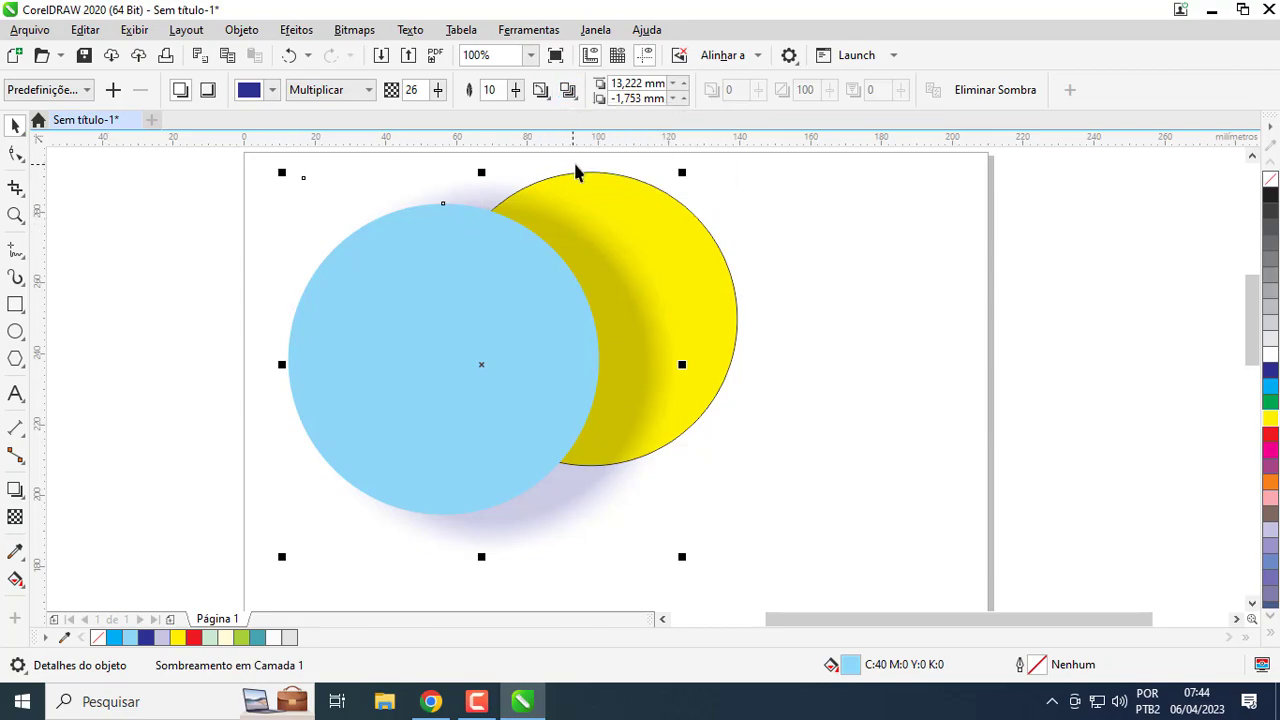
Try the Quadradas feathering edge on the shadow and go back to Lineares
{"action": "left_click", "coordinate": [572, 96]}
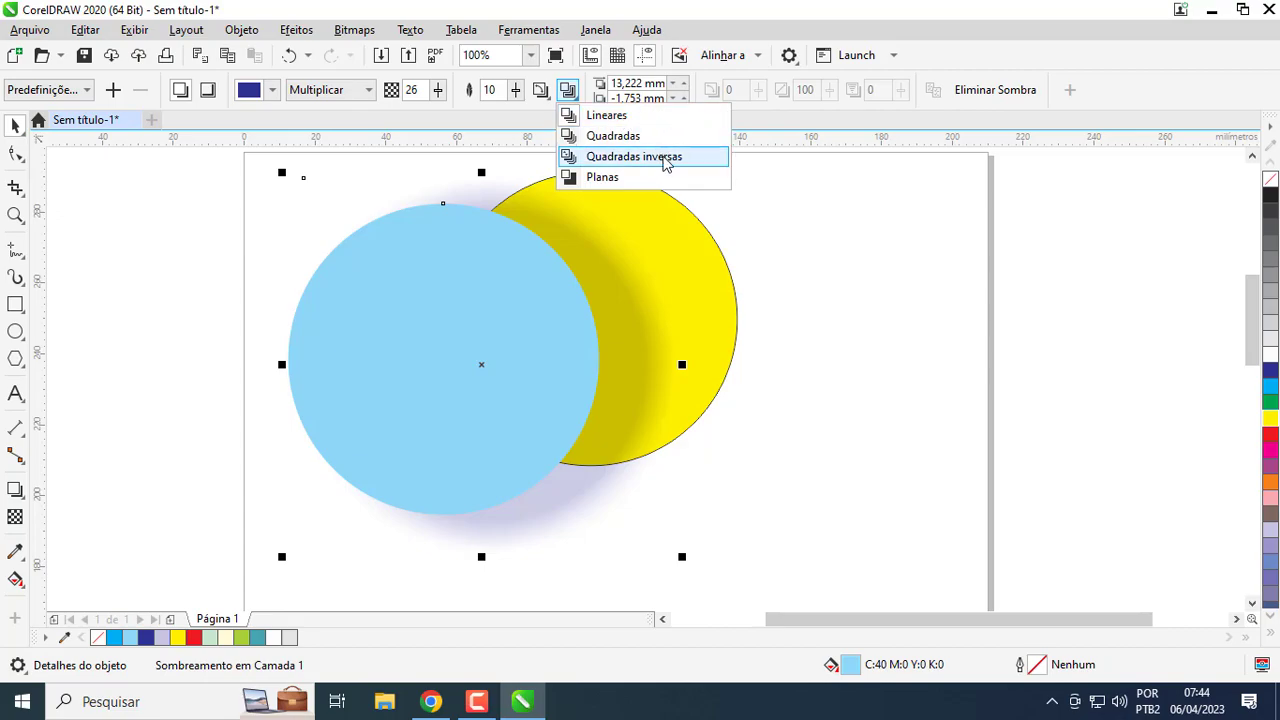
{"action": "left_click", "coordinate": [613, 140]}
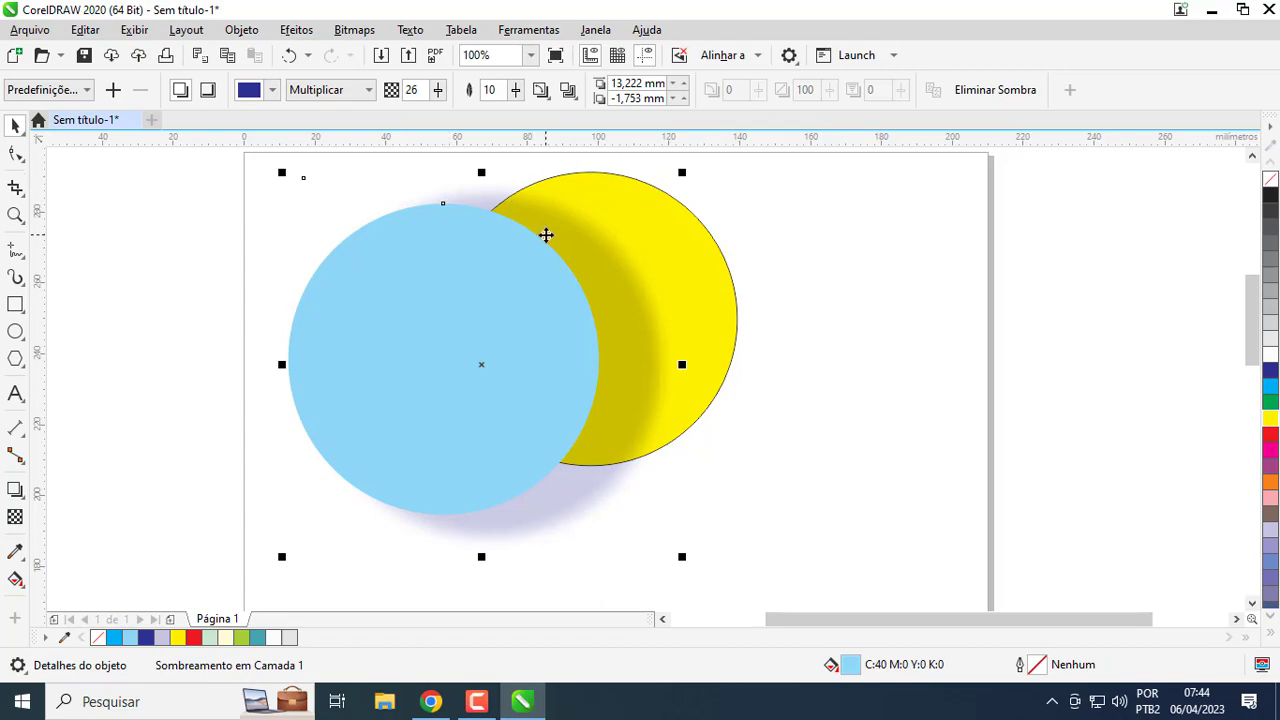
{"action": "left_click", "coordinate": [568, 92]}
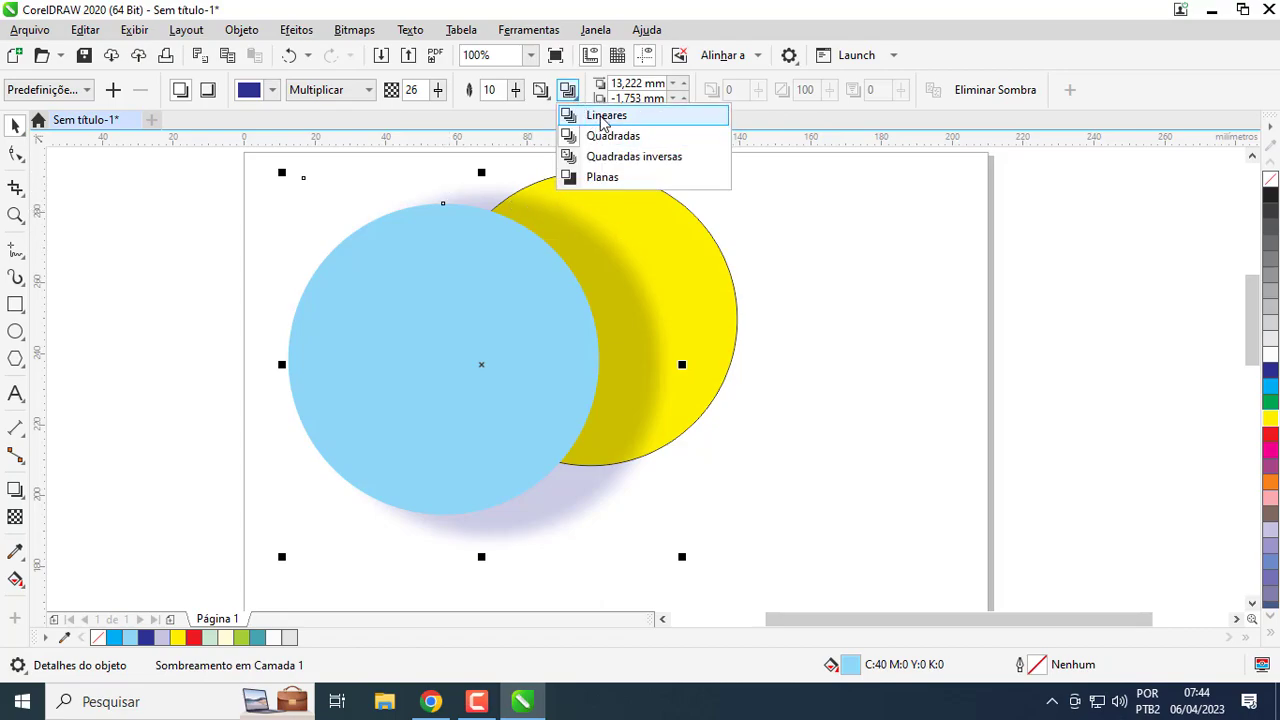
{"action": "left_click", "coordinate": [603, 117]}
Try the Quadradas inversas and Planas feathering edges on the shadow, and settle on Lineares
{"action": "left_click", "coordinate": [568, 90]}
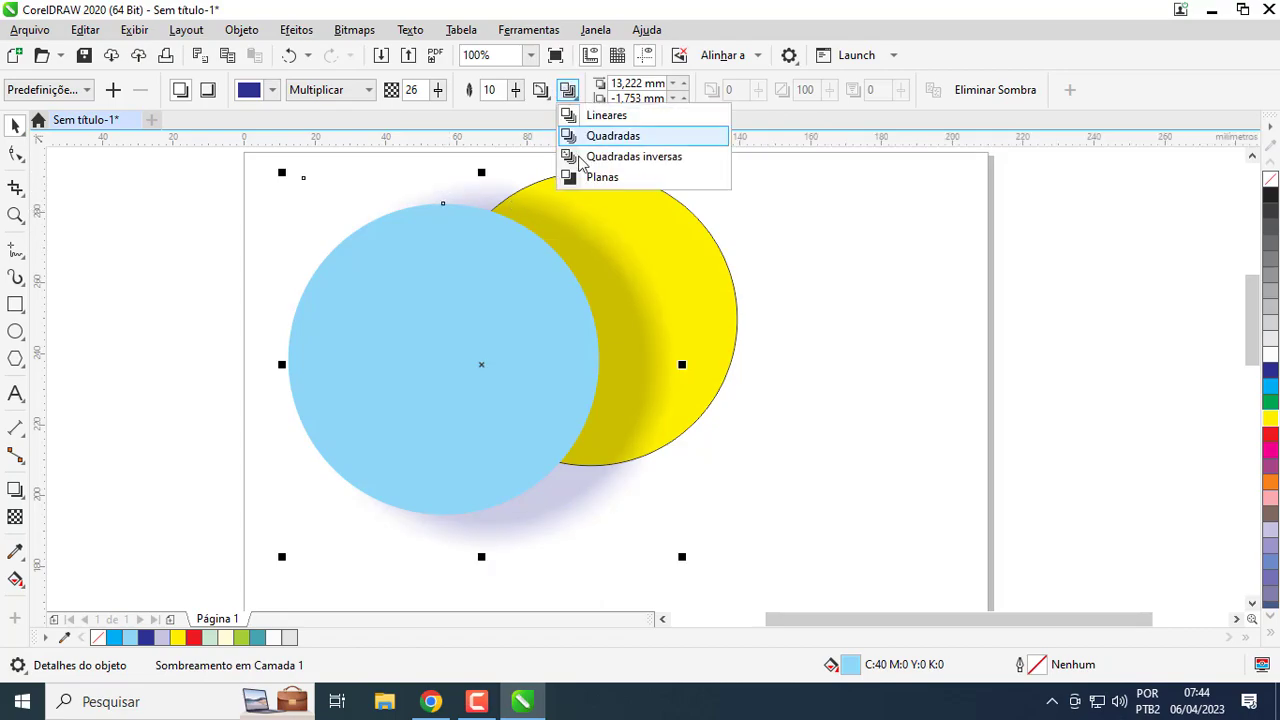
{"action": "left_click", "coordinate": [598, 157]}
{"action": "left_click", "coordinate": [568, 90]}
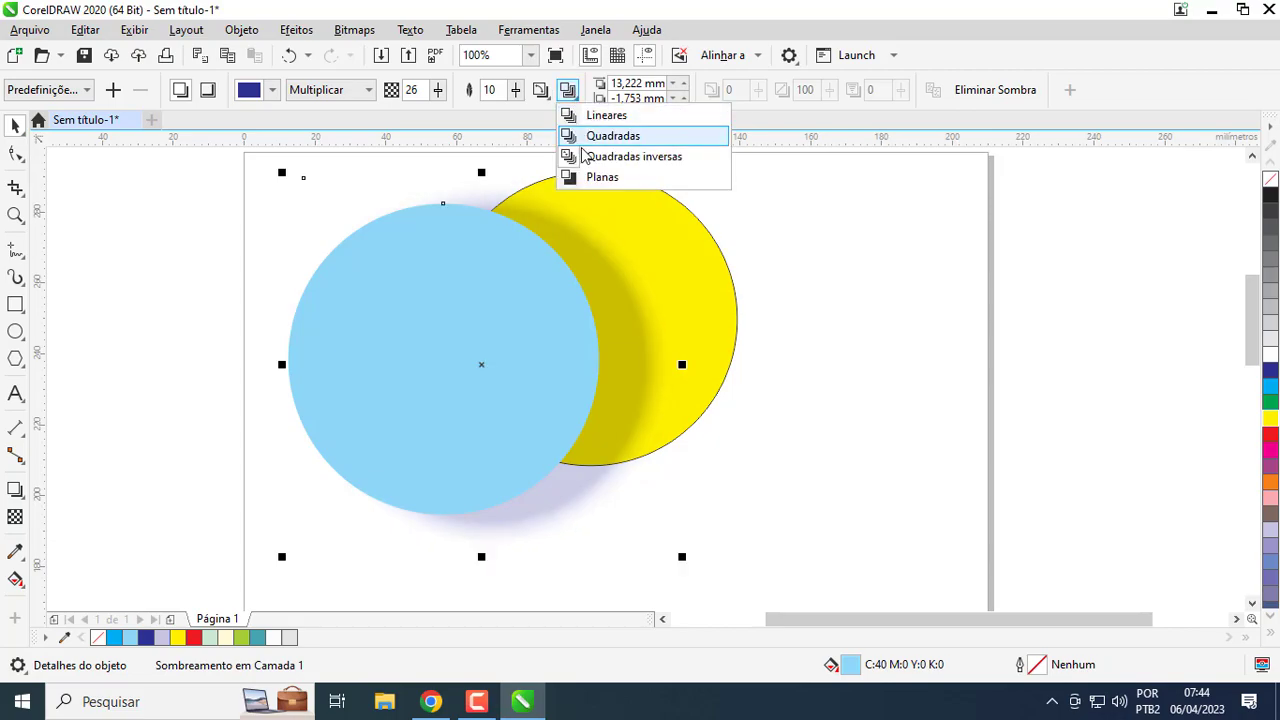
{"action": "left_click", "coordinate": [600, 177]}
{"action": "left_click", "coordinate": [568, 90]}
{"action": "left_click", "coordinate": [592, 115]}
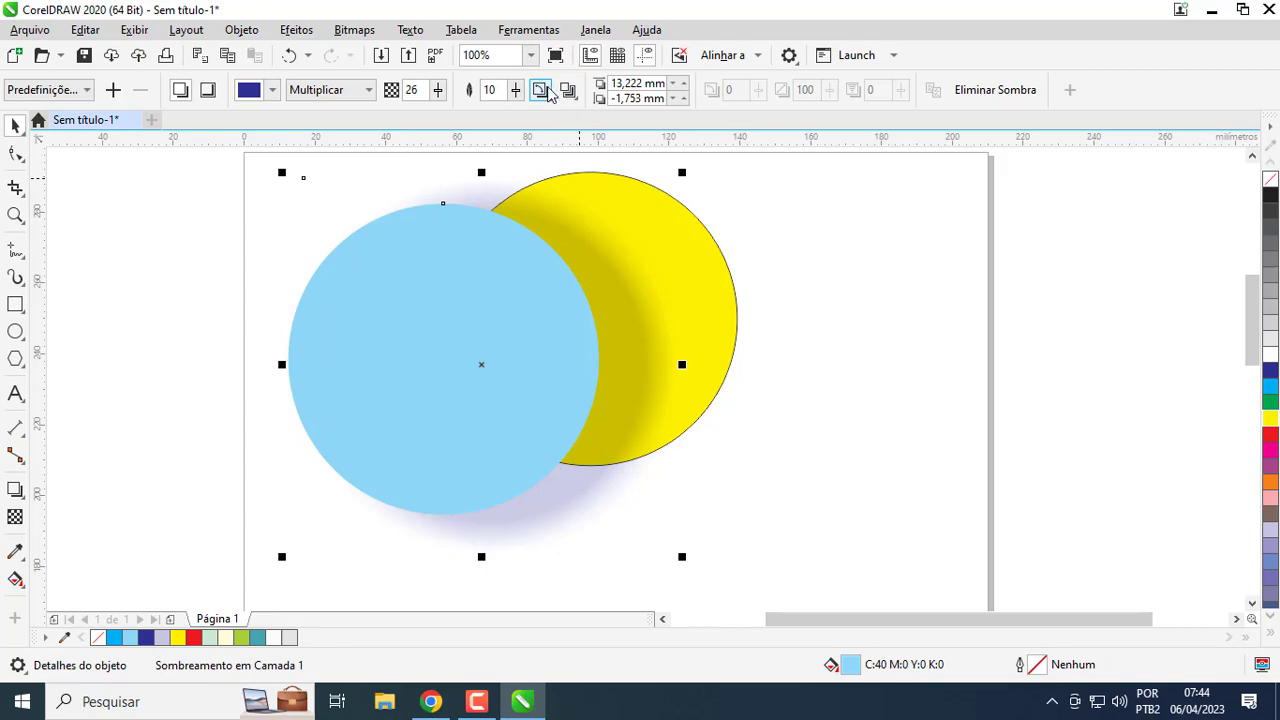
Try the Central and Média feathering directions on the shadow, and settle on Desfocagem gaussiana
{"action": "left_click", "coordinate": [540, 90]}
{"action": "left_click", "coordinate": [567, 158]}
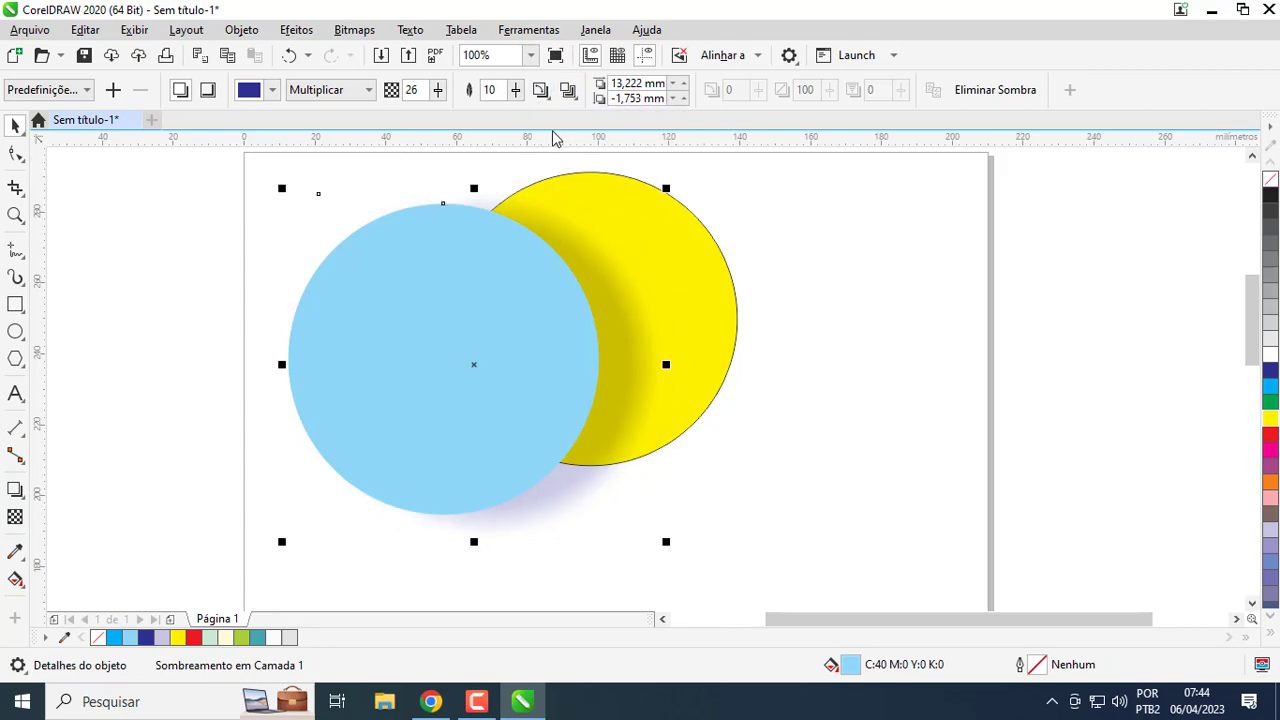
{"action": "left_click", "coordinate": [540, 90]}
{"action": "left_click", "coordinate": [581, 117]}
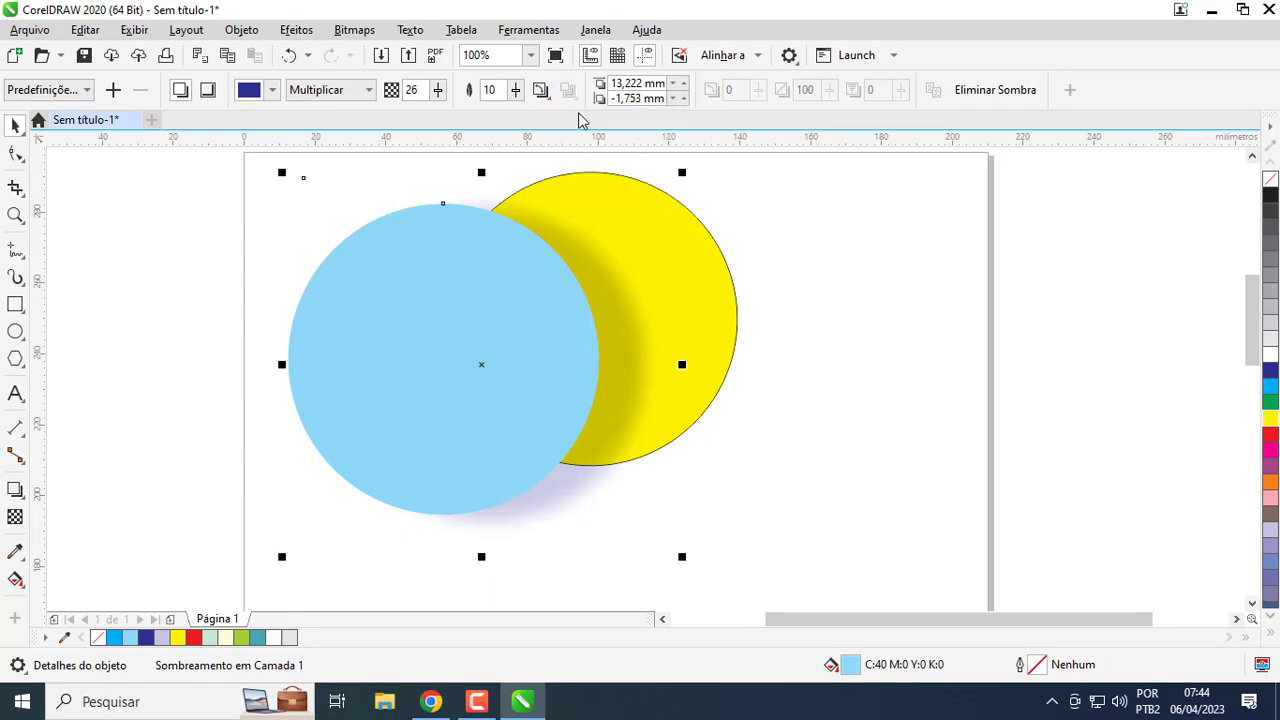
{"action": "left_click", "coordinate": [540, 90]}
{"action": "left_click", "coordinate": [588, 199]}
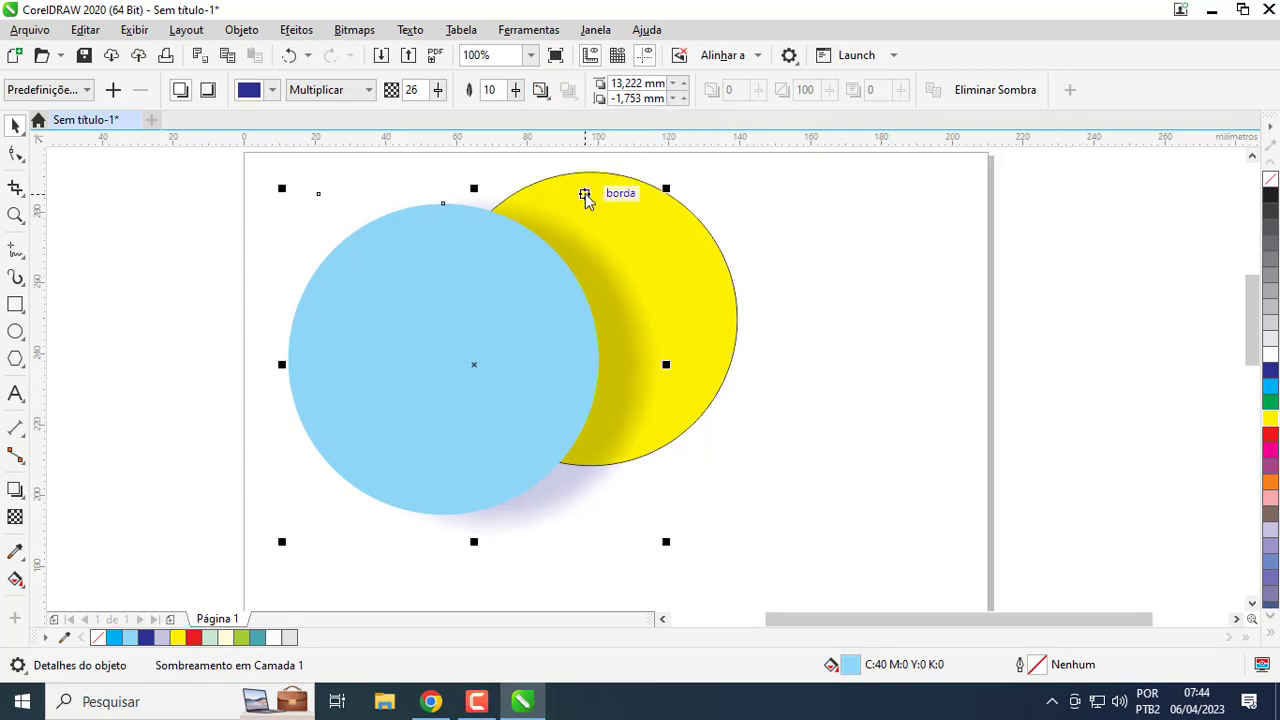
{"action": "left_click", "coordinate": [539, 97]}
{"action": "left_click", "coordinate": [565, 115]}
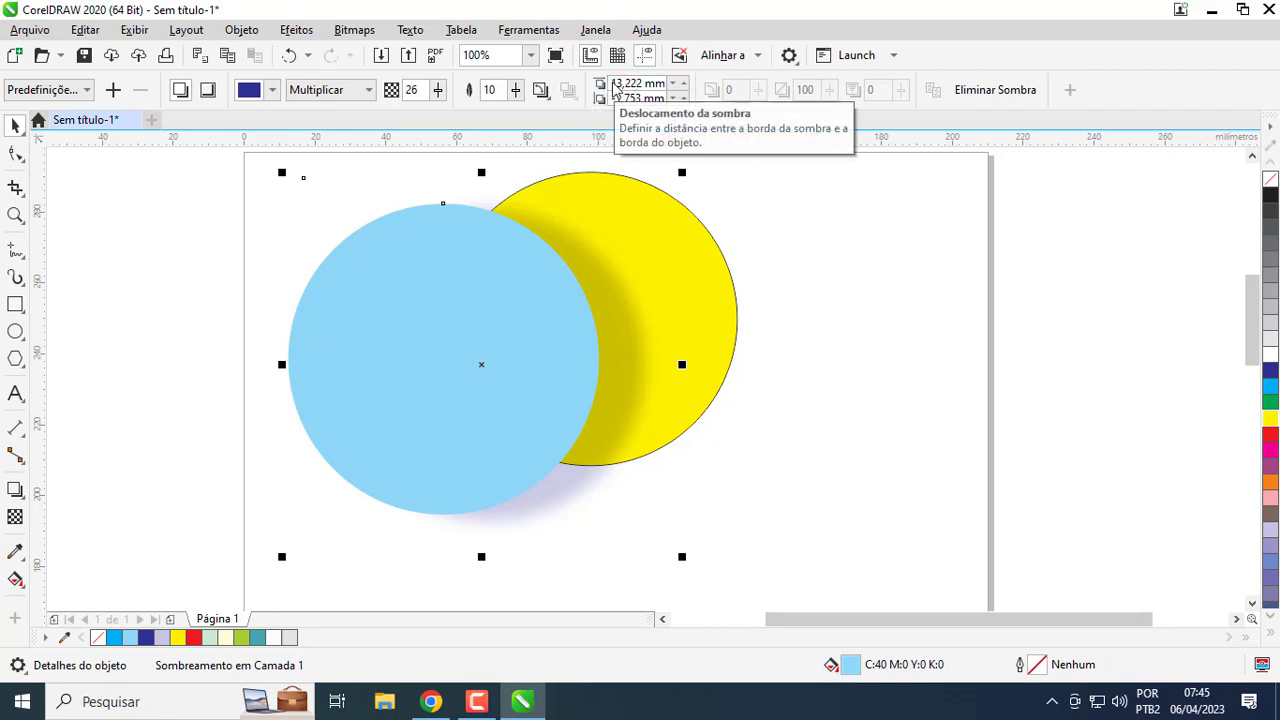
Set the shadow offset to 200 mm horizontally and 10 mm vertically
{"action": "left_click_drag", "start_coordinate": [613, 82], "coordinate": [633, 82]}
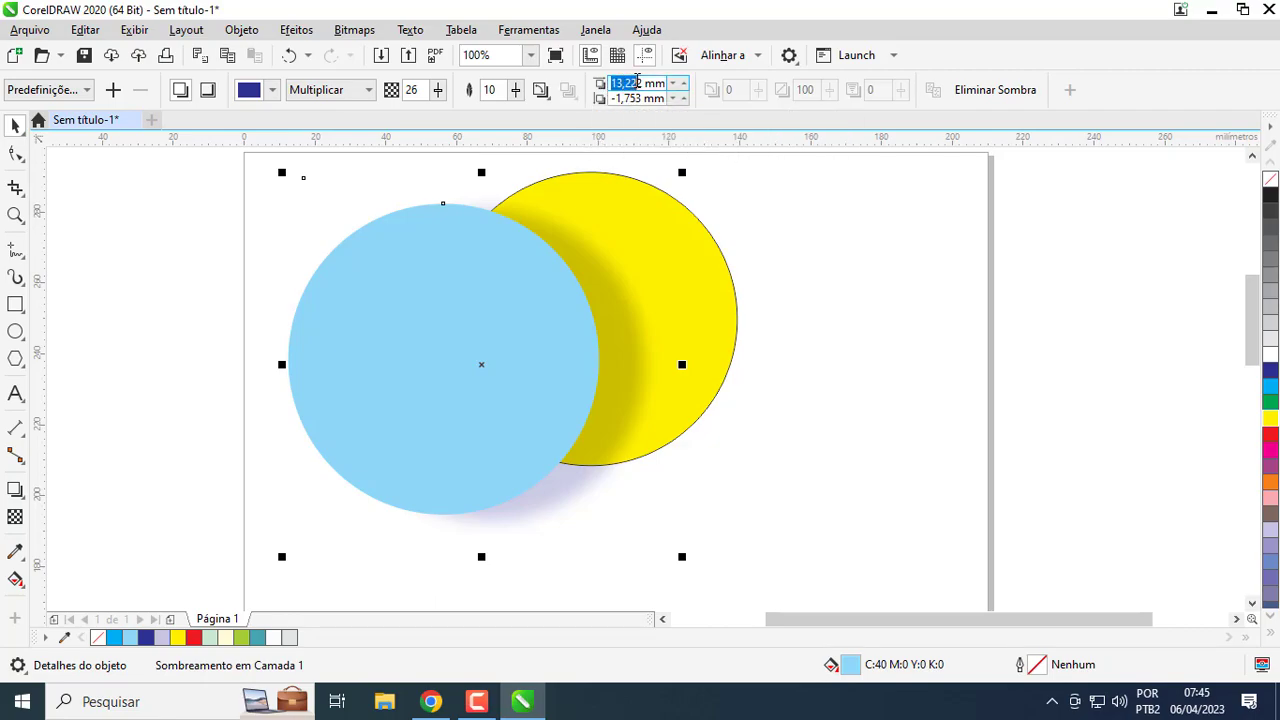
{"action": "type", "text": "200"}
{"action": "key", "text": "Return"}
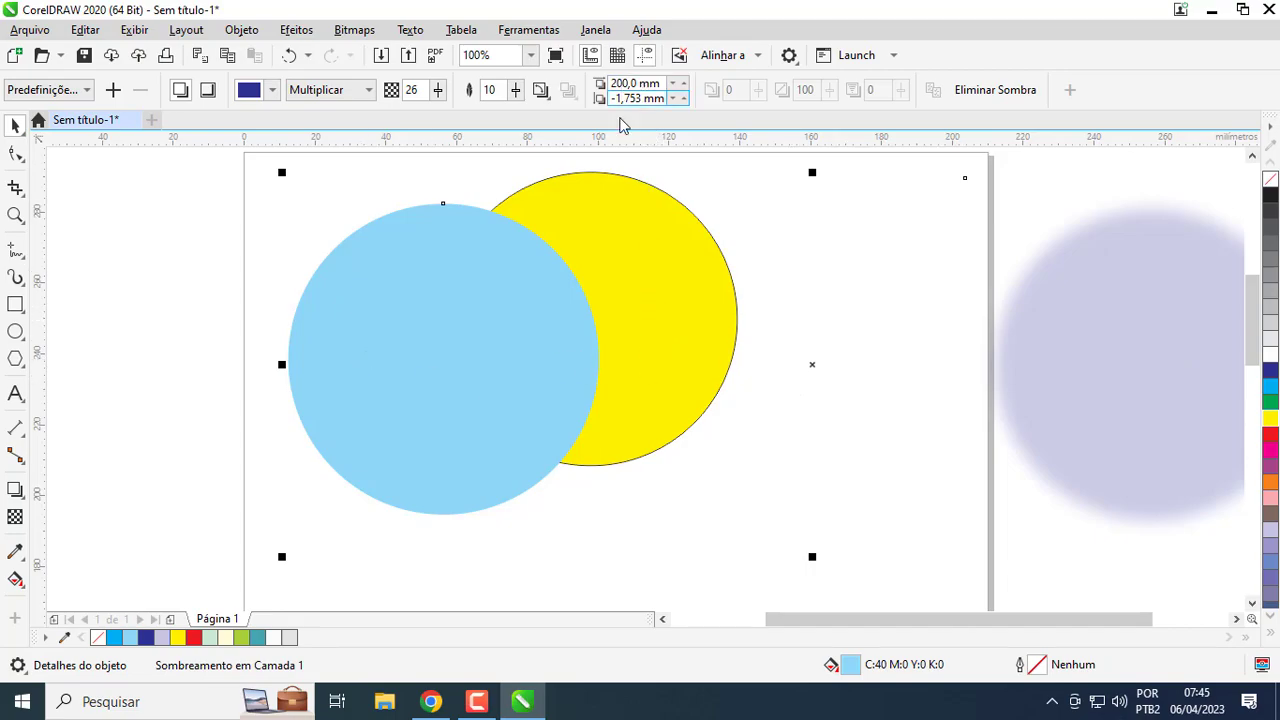
{"action": "double_click", "coordinate": [642, 97]}
{"action": "type", "text": "10"}
{"action": "key", "text": "Return"}
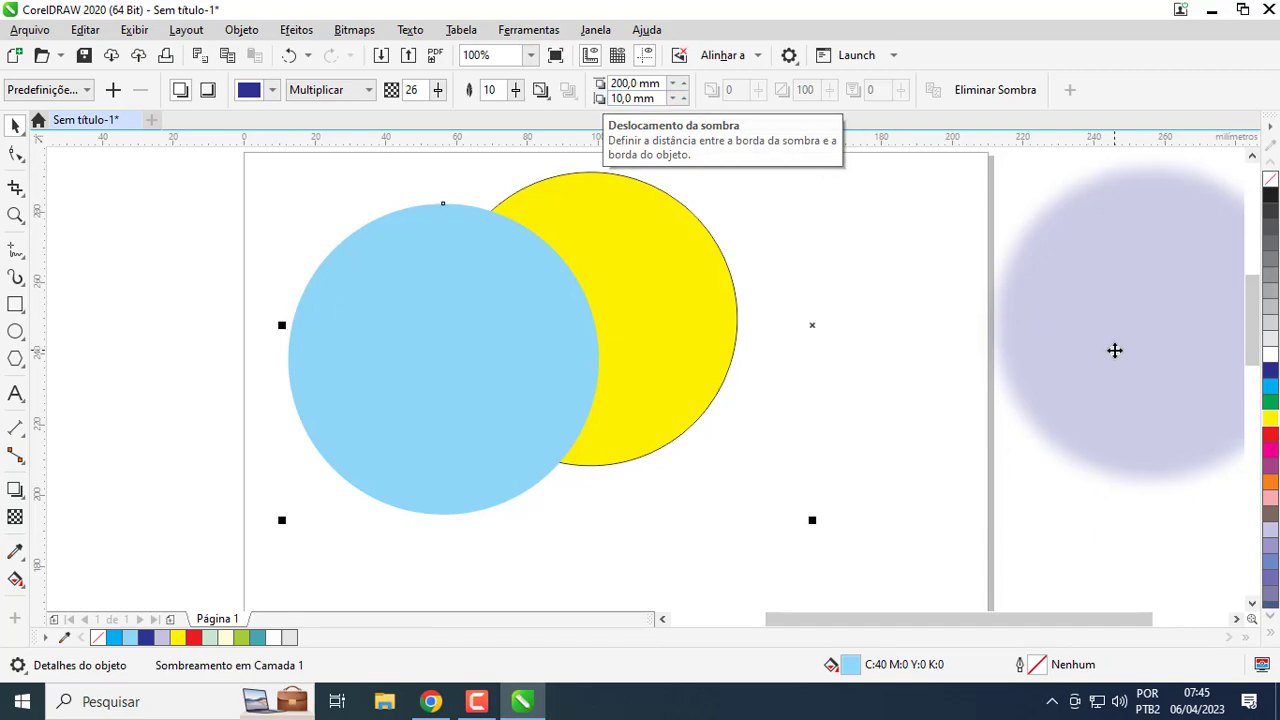
Use the Shadow tool to bring the shadow back beside the circle, offset about 10.3 mm horizontally and -1.7 mm vertically
{"action": "left_click", "coordinate": [14, 490]}
{"action": "scroll", "coordinate": [1014, 394], "scroll_direction": "down", "scroll_amount": 1}
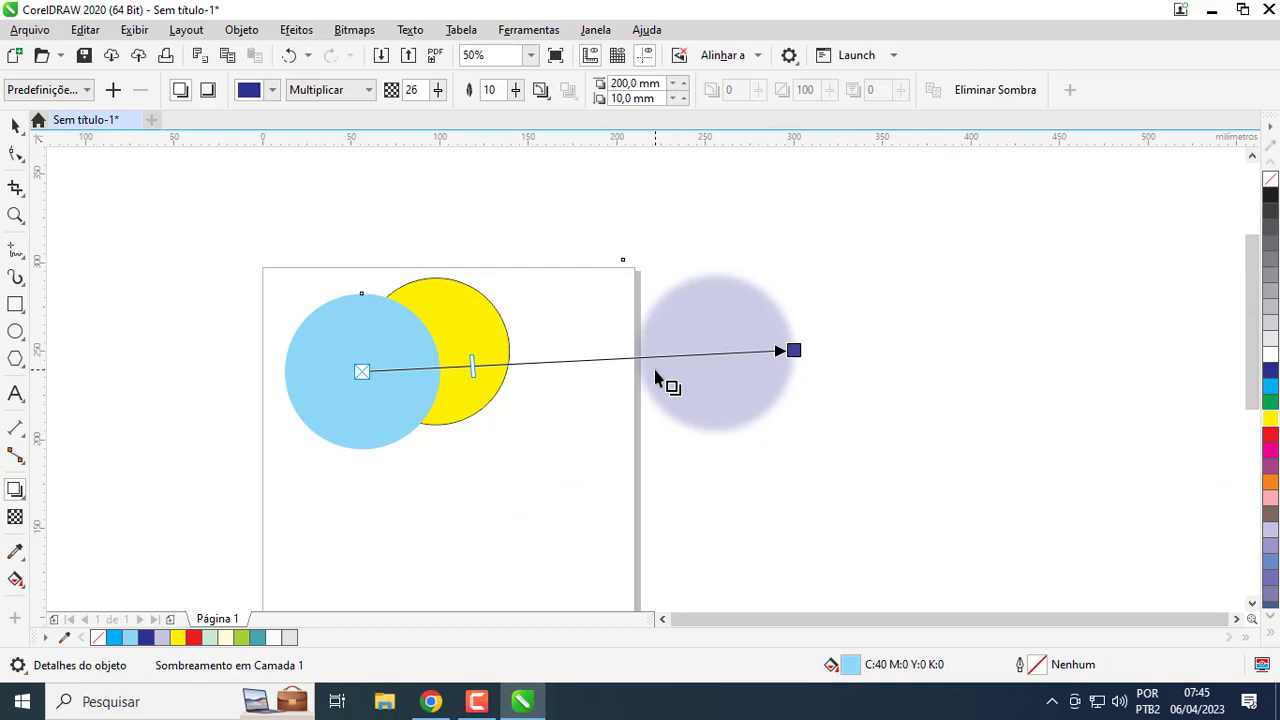
{"action": "left_click_drag", "start_coordinate": [794, 350], "coordinate": [502, 425]}
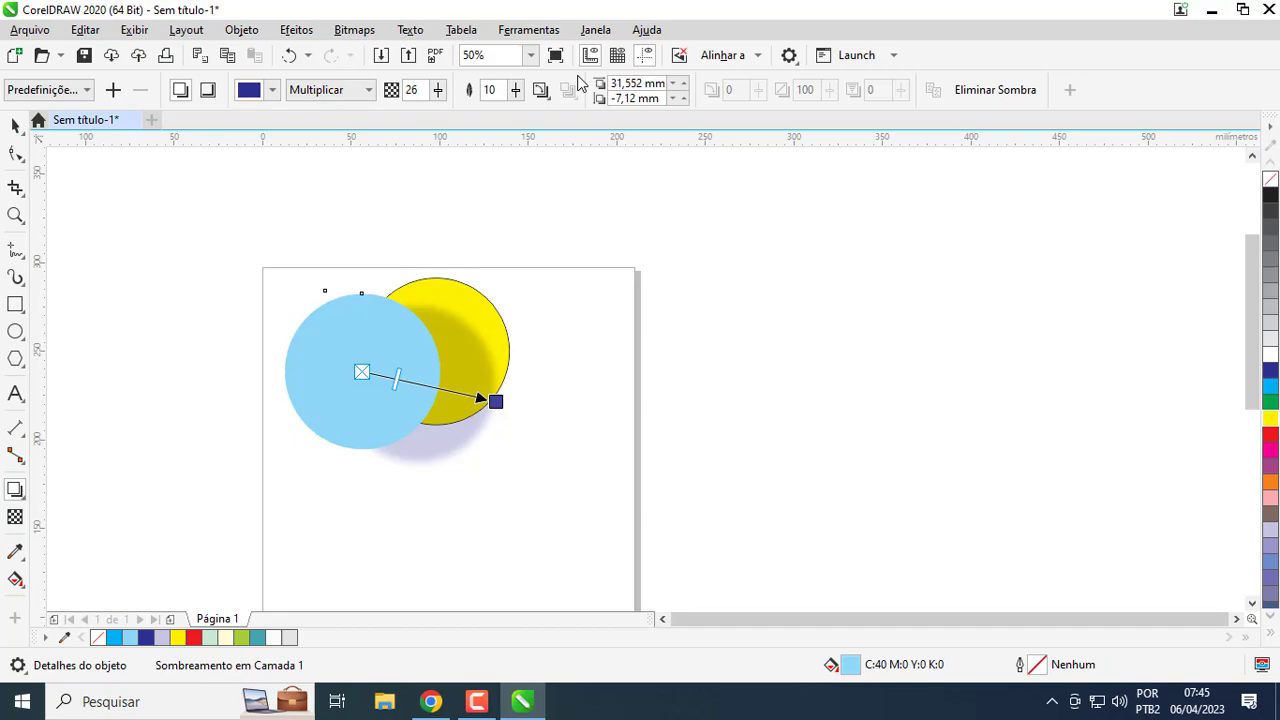
{"action": "scroll", "coordinate": [420, 409], "scroll_direction": "up", "scroll_amount": 2}
{"action": "scroll", "coordinate": [672, 366], "scroll_direction": "down", "scroll_amount": 2}
{"action": "scroll", "coordinate": [672, 366], "scroll_direction": "up", "scroll_amount": 1}
{"action": "left_click_drag", "start_coordinate": [680, 480], "coordinate": [610, 455]}
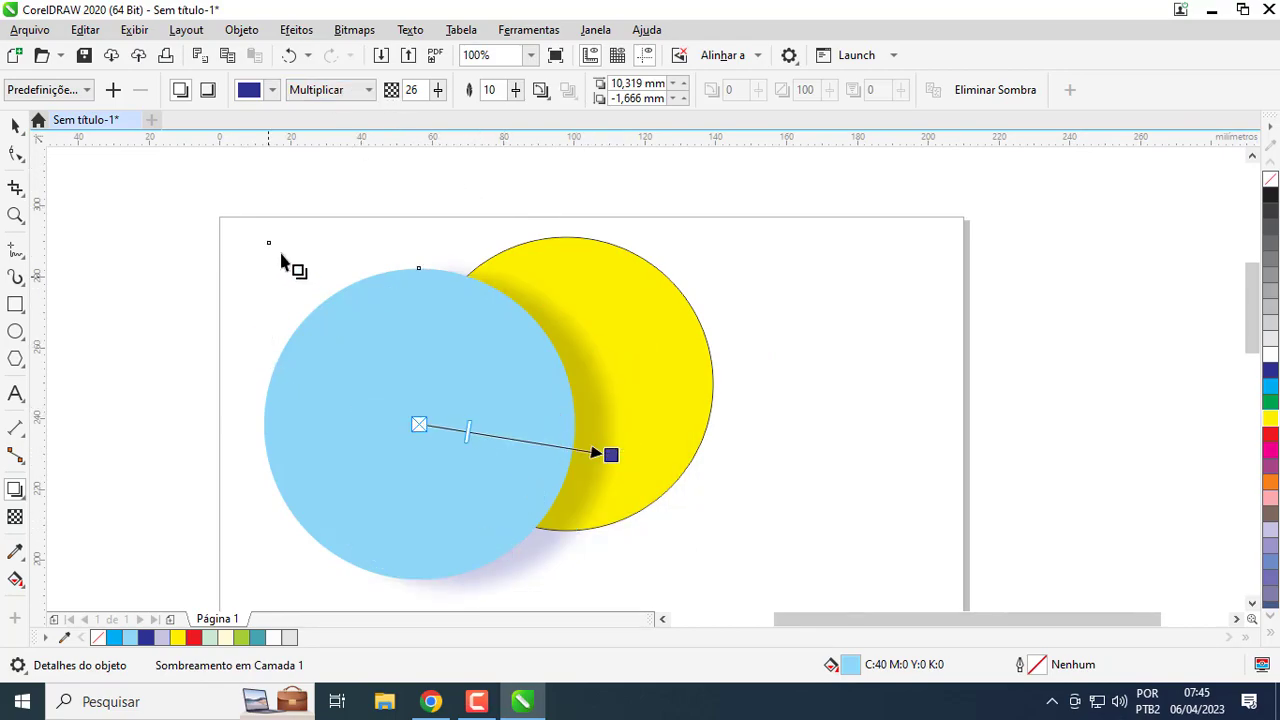
Change the shadow colour to white and its blend mode to Normal
{"action": "left_click", "coordinate": [271, 90]}
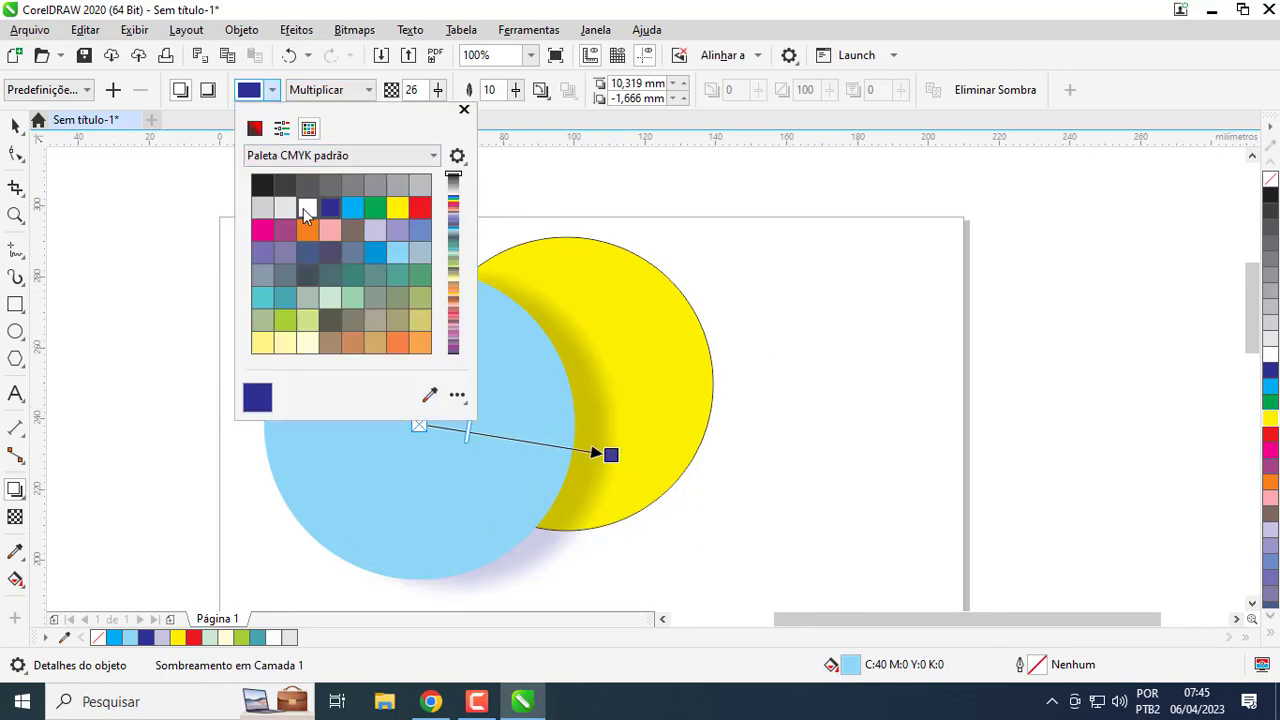
{"action": "left_click", "coordinate": [305, 208]}
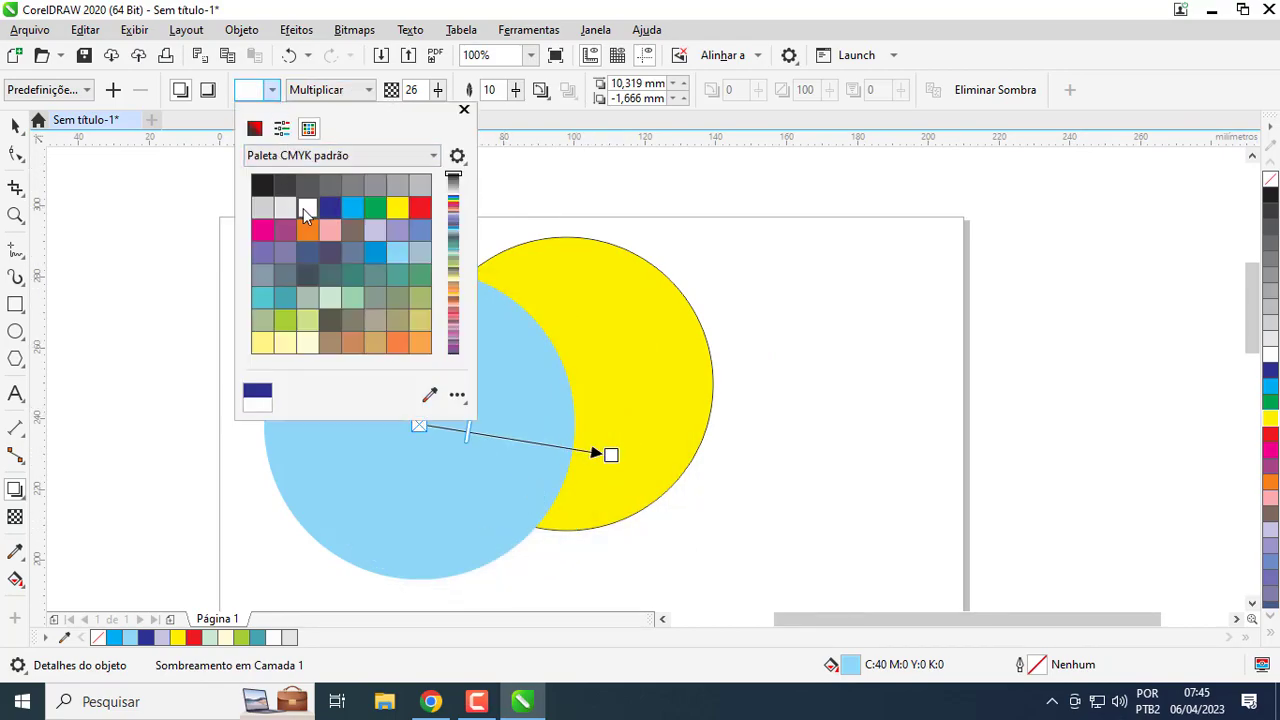
{"action": "left_click", "coordinate": [15, 124]}
{"action": "left_click", "coordinate": [335, 90]}
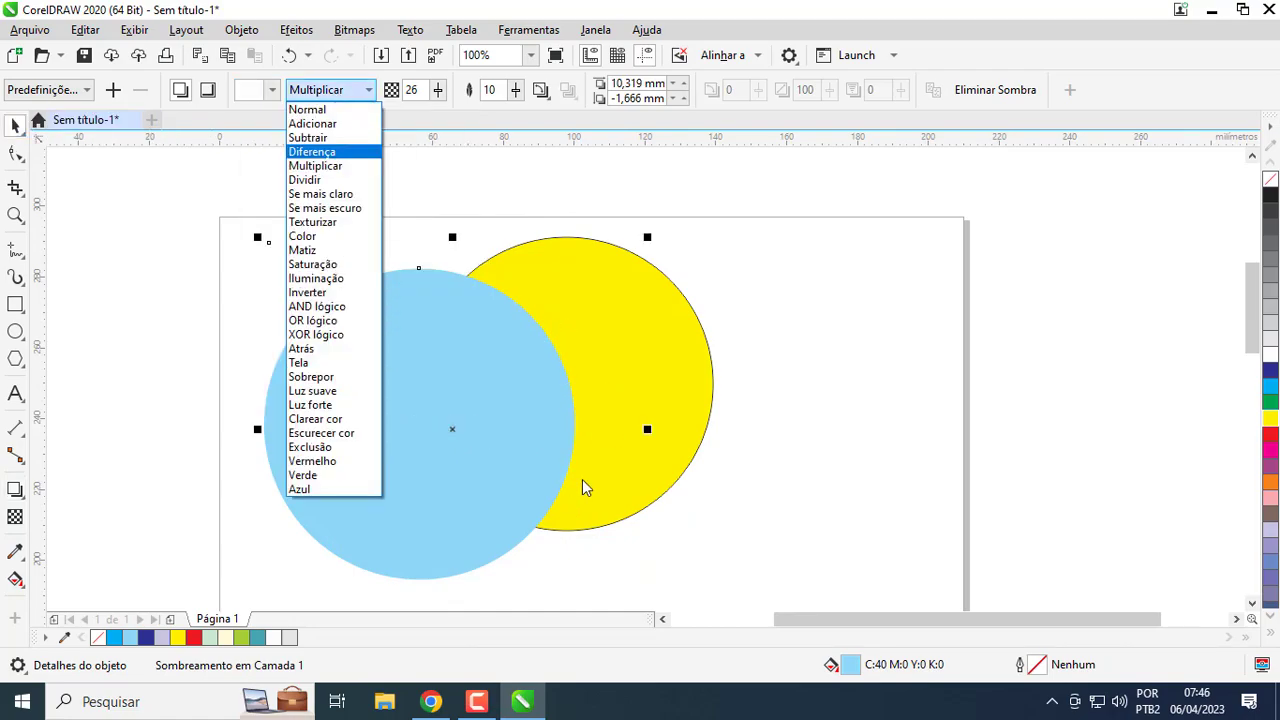
{"action": "left_click", "coordinate": [308, 109]}
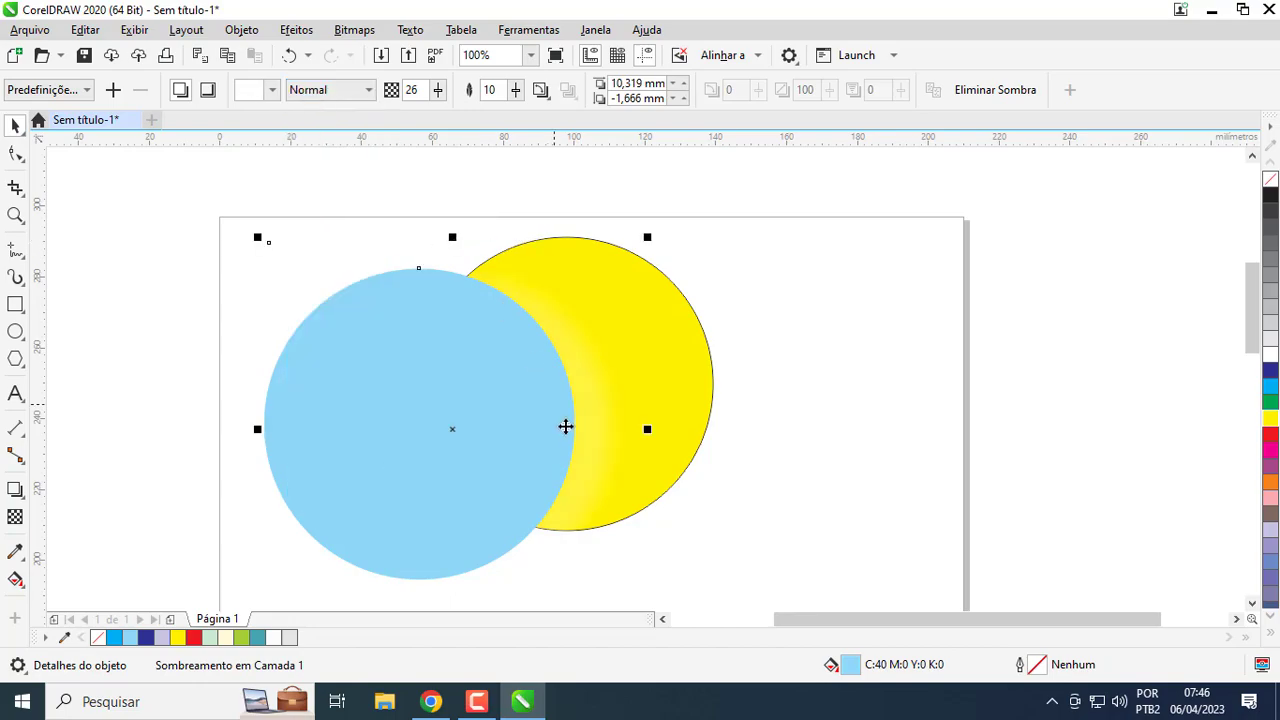
Raise the shadow opacity to 100 and set its feathering direction to Externa
{"action": "left_click", "coordinate": [437, 89]}
{"action": "left_click_drag", "start_coordinate": [441, 114], "coordinate": [524, 121]}
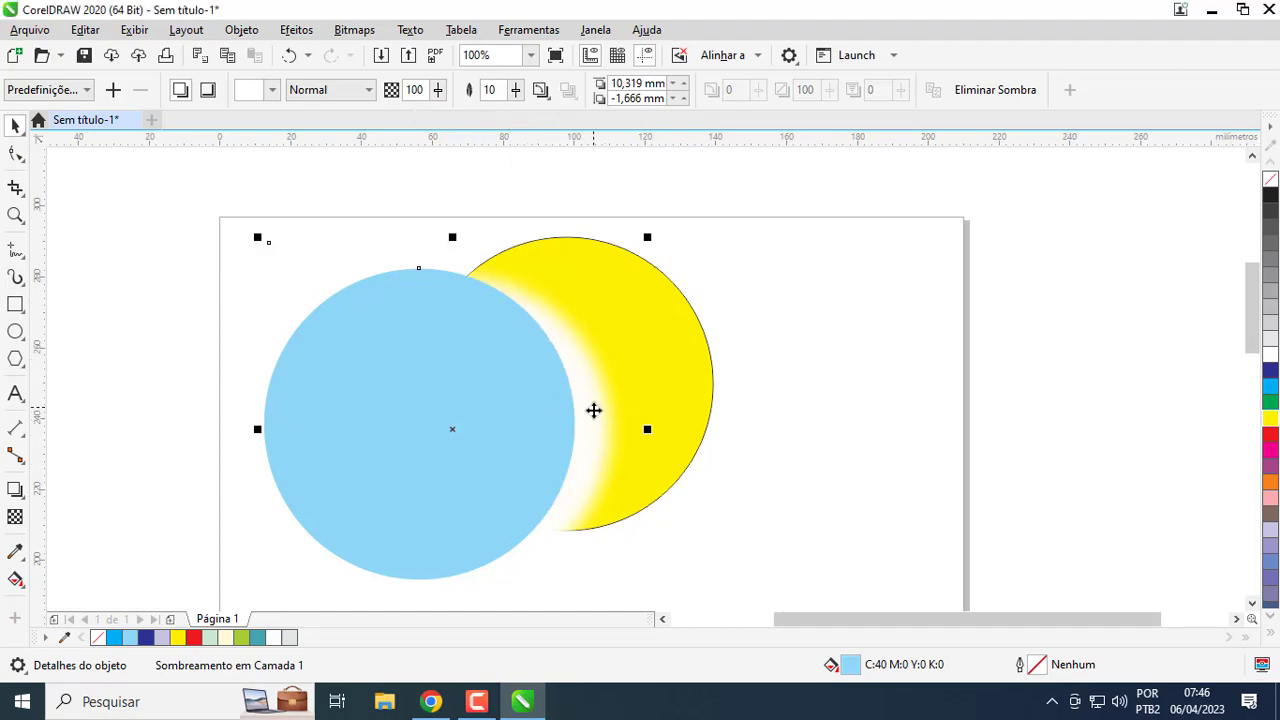
{"action": "left_click", "coordinate": [540, 89]}
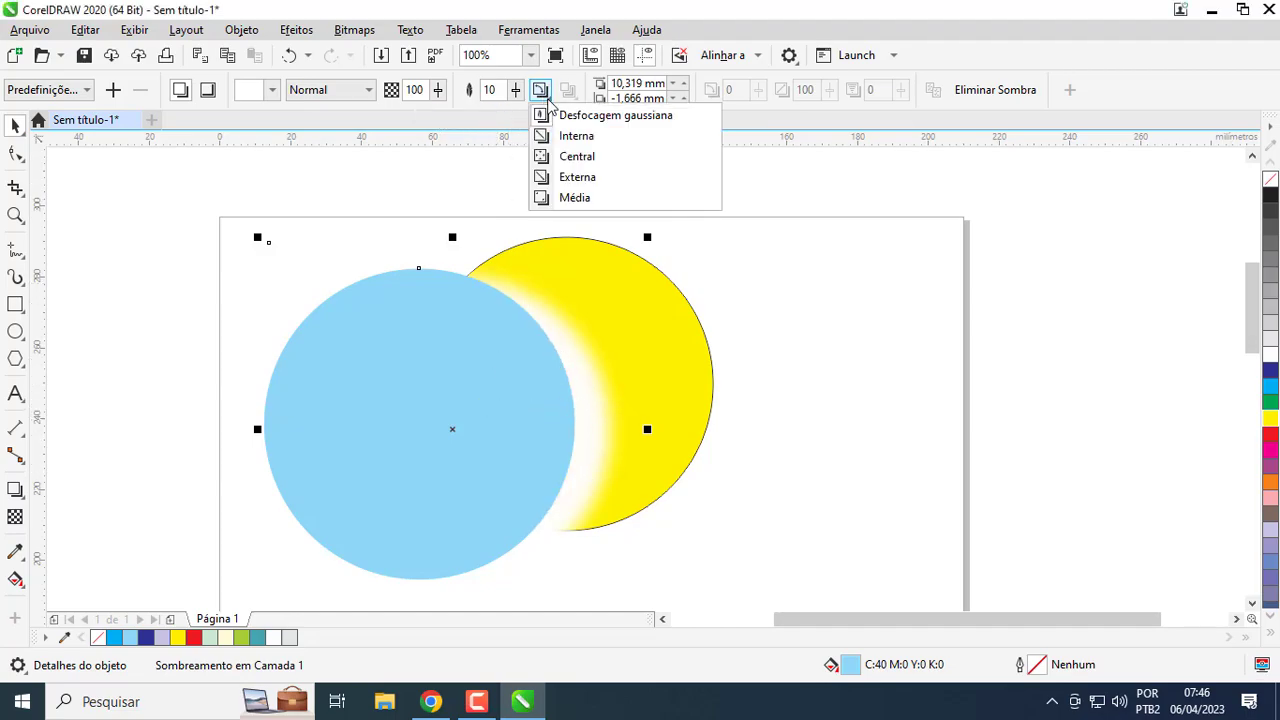
{"action": "left_click", "coordinate": [580, 177]}
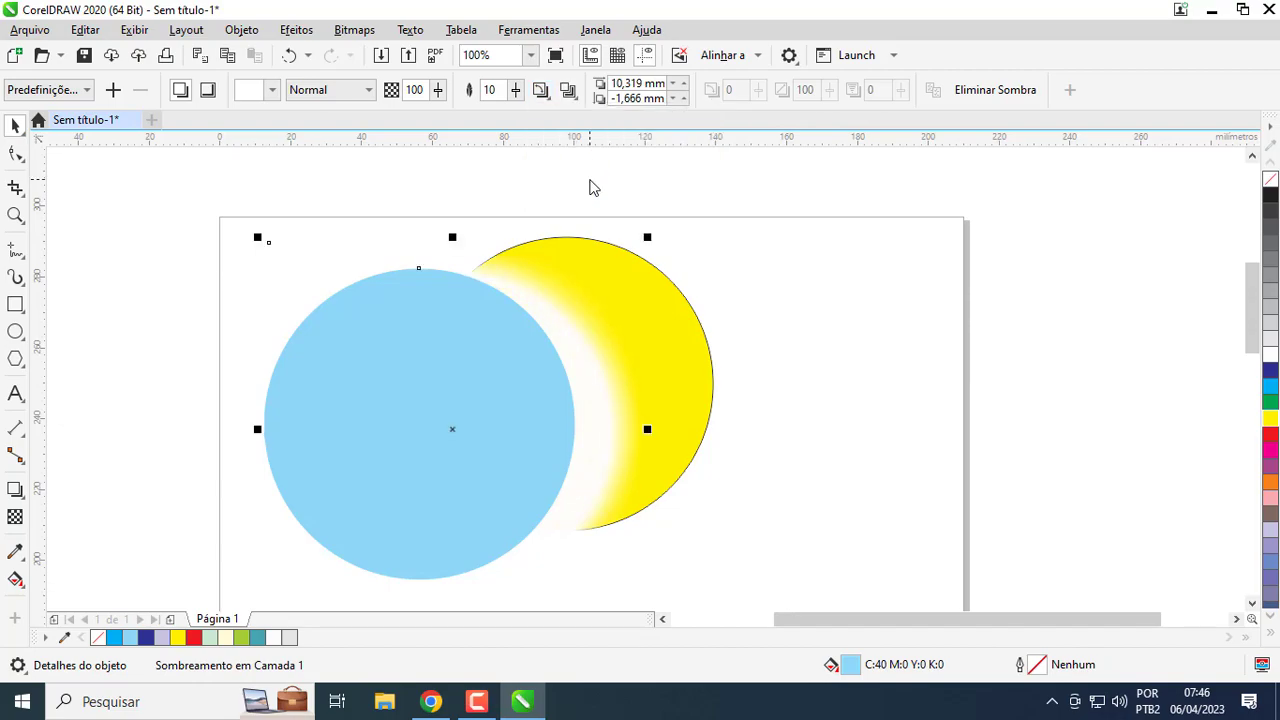
Move the light blue circle slightly and delete the yellow circle behind it
{"action": "left_click_drag", "start_coordinate": [517, 380], "coordinate": [440, 376]}
{"action": "left_click", "coordinate": [660, 340]}
{"action": "key", "text": "Delete"}
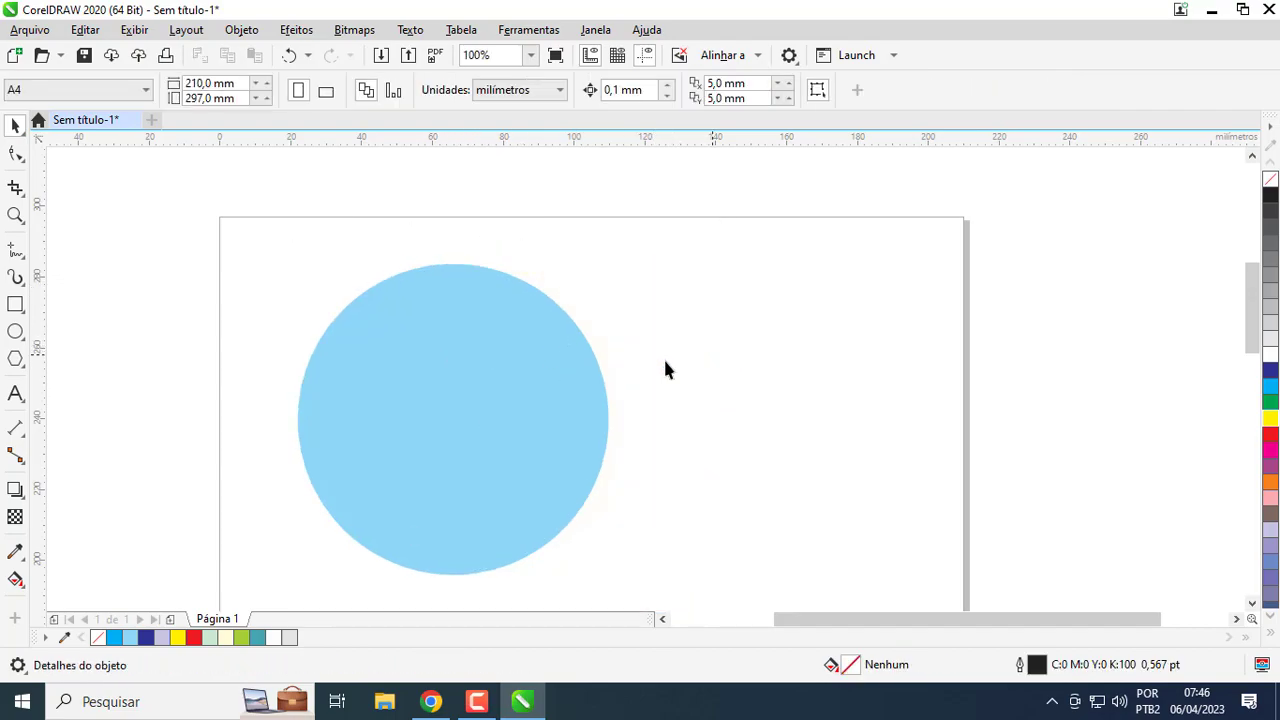
Draw a rectangle about 211 × 114 mm across the upper part of the page and fill it dark blue
{"action": "left_click", "coordinate": [15, 303]}
{"action": "left_click_drag", "start_coordinate": [221, 217], "coordinate": [968, 555]}
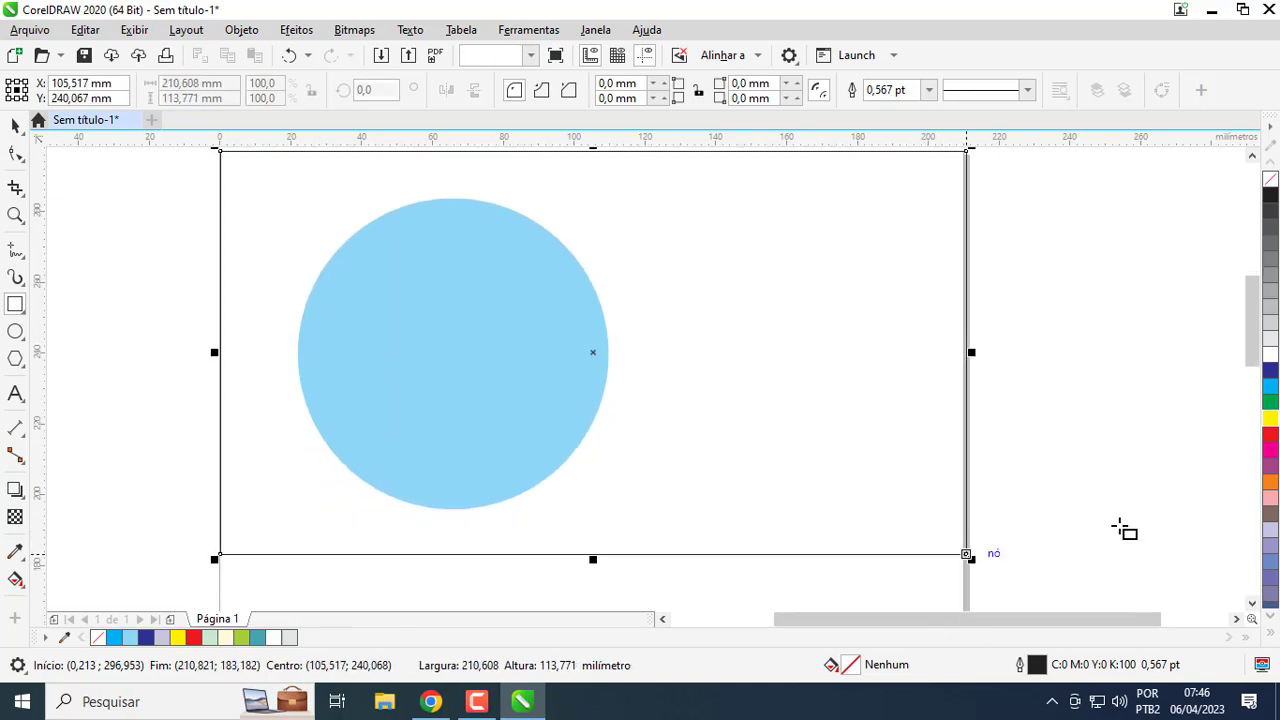
{"action": "left_click", "coordinate": [1270, 370]}
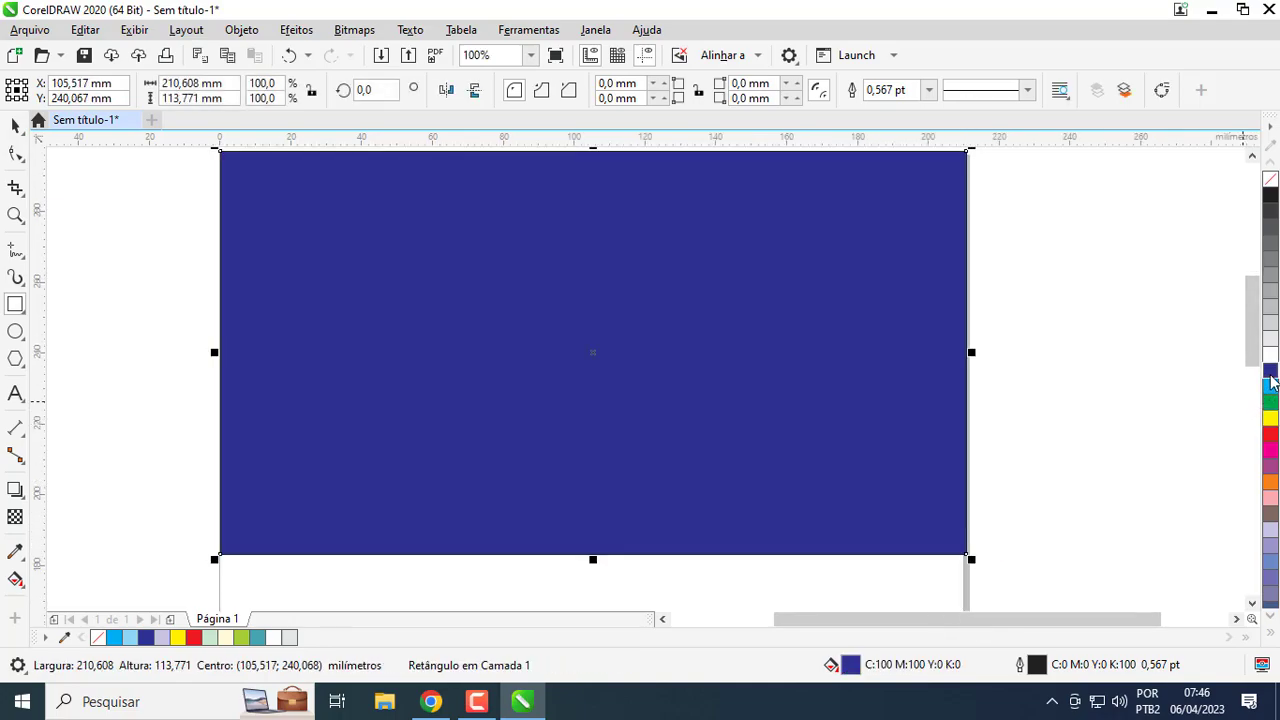
Send the dark blue rectangle to the back and move the light blue circle towards its centre
{"action": "left_click", "coordinate": [15, 125]}
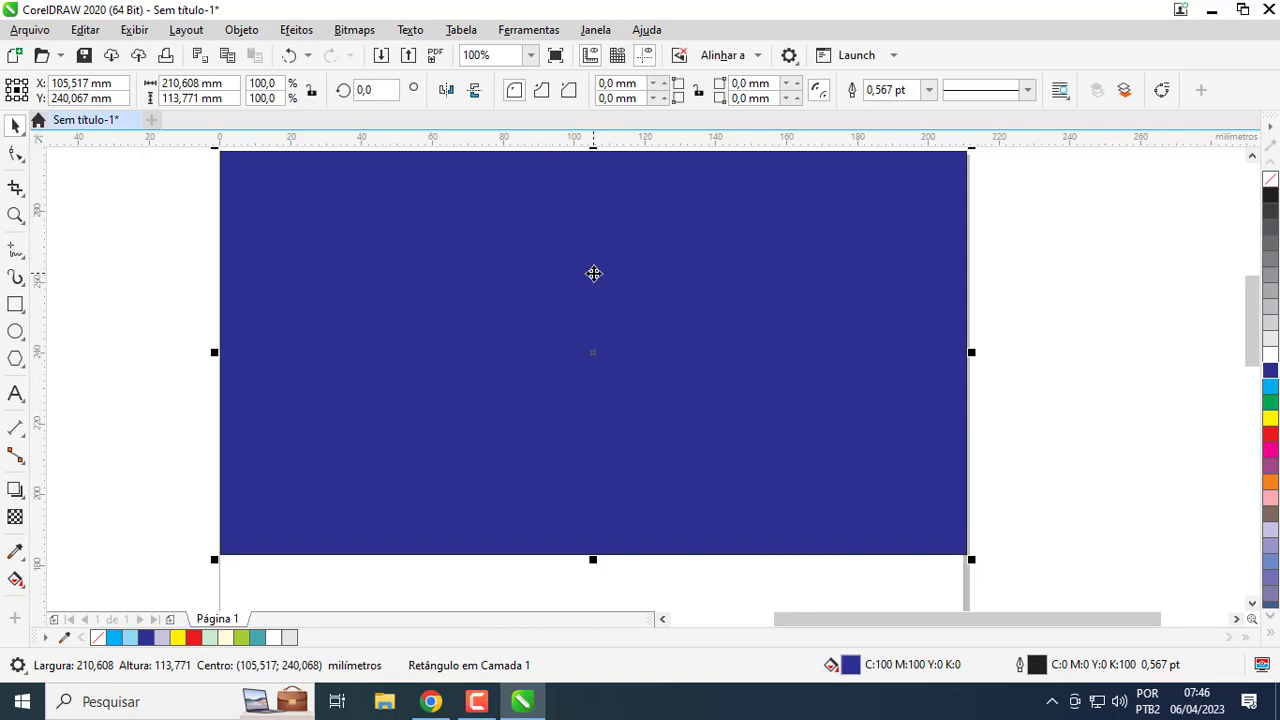
{"action": "key", "text": "shift+Page_Down"}
{"action": "left_click_drag", "start_coordinate": [492, 372], "coordinate": [557, 340]}
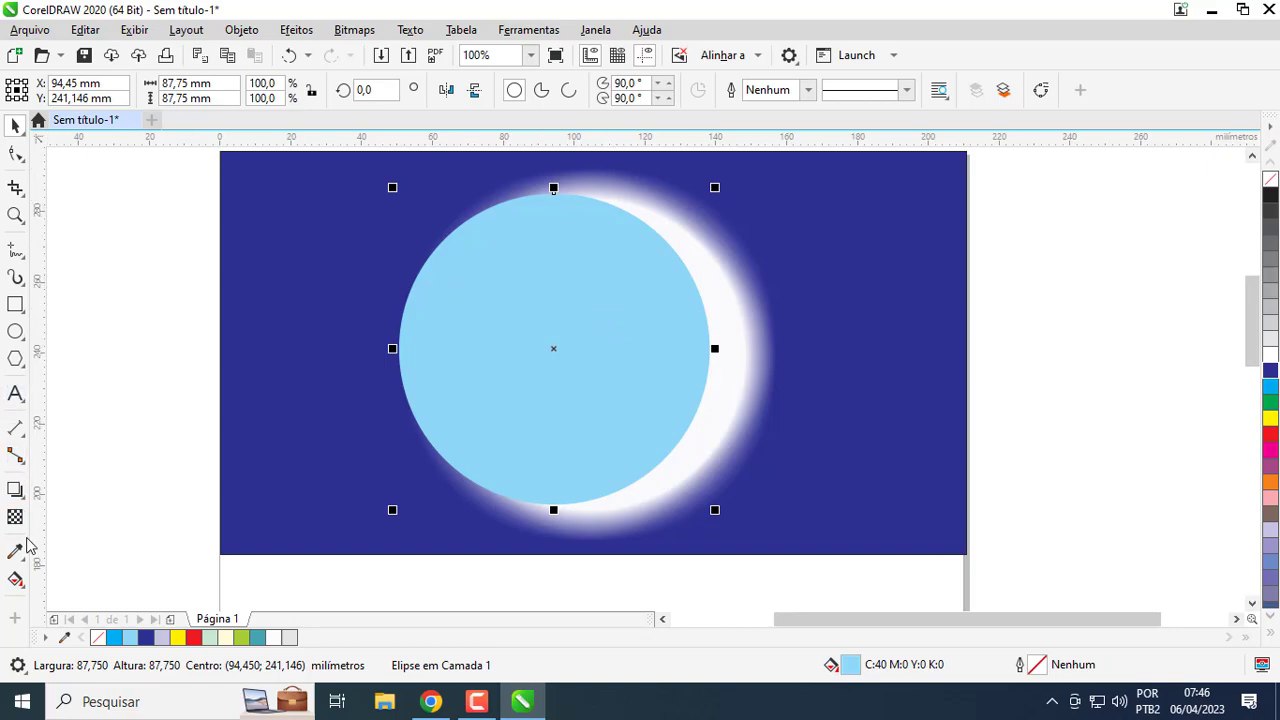
Centre the white shadow behind the circle with 0 mm offsets so it forms an even glow
{"action": "left_click", "coordinate": [15, 489]}
{"action": "mouse_move", "coordinate": [553, 348]}
{"action": "left_mouse_down"}
{"action": "mouse_move", "coordinate": [794, 354]}
{"action": "mouse_move", "coordinate": [766, 389]}
{"action": "mouse_move", "coordinate": [557, 348]}
{"action": "left_mouse_up"}
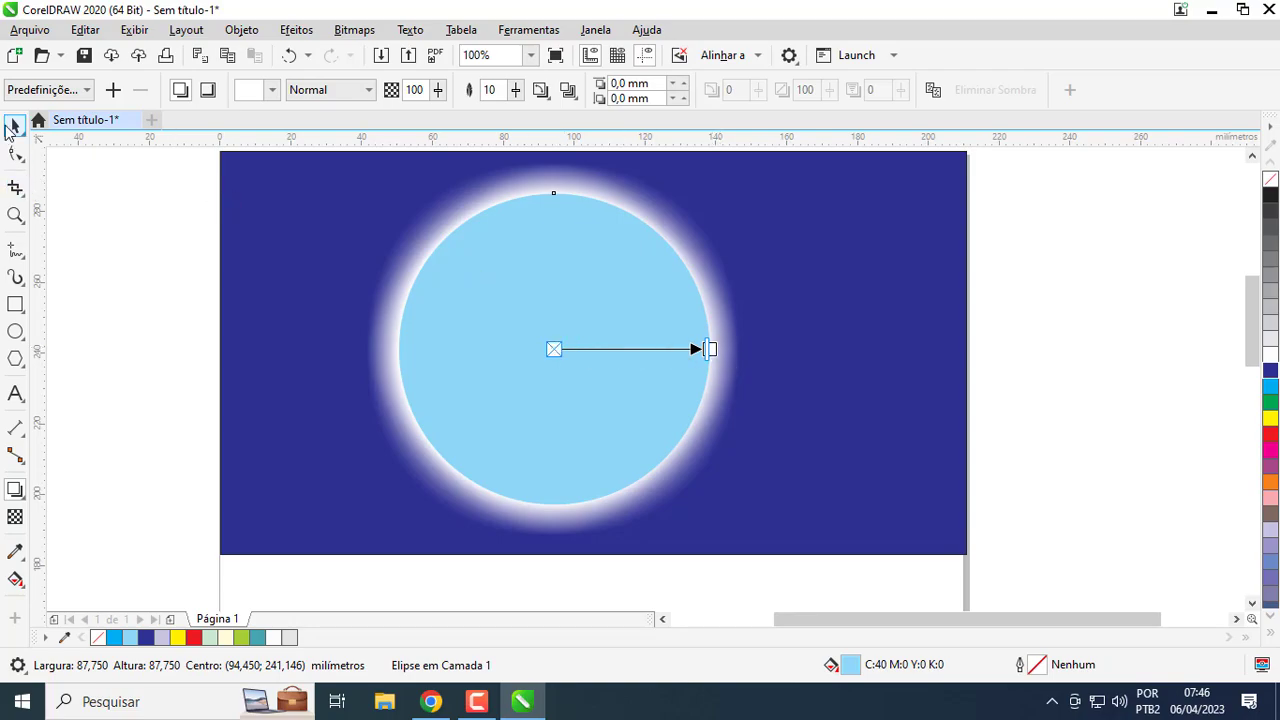
{"action": "left_click", "coordinate": [12, 126]}
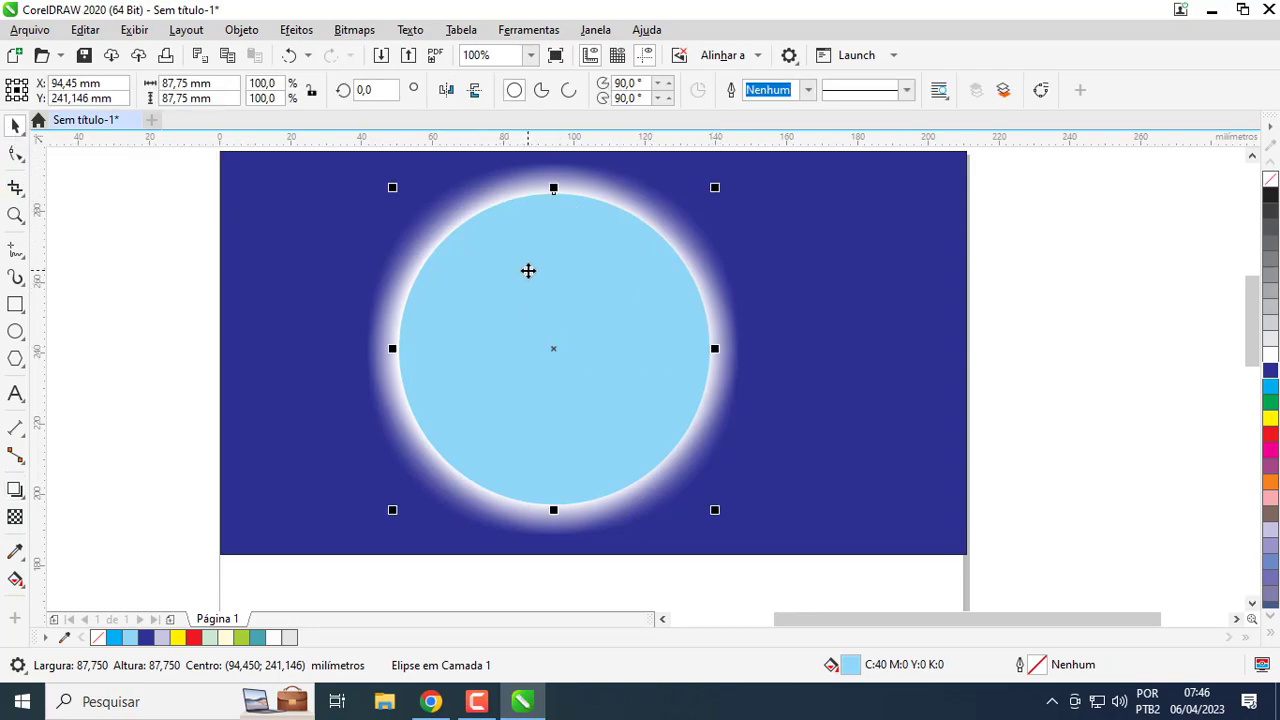
Review the blend modes for the circle's white shadow, keeping Normal
{"action": "left_click", "coordinate": [15, 489]}
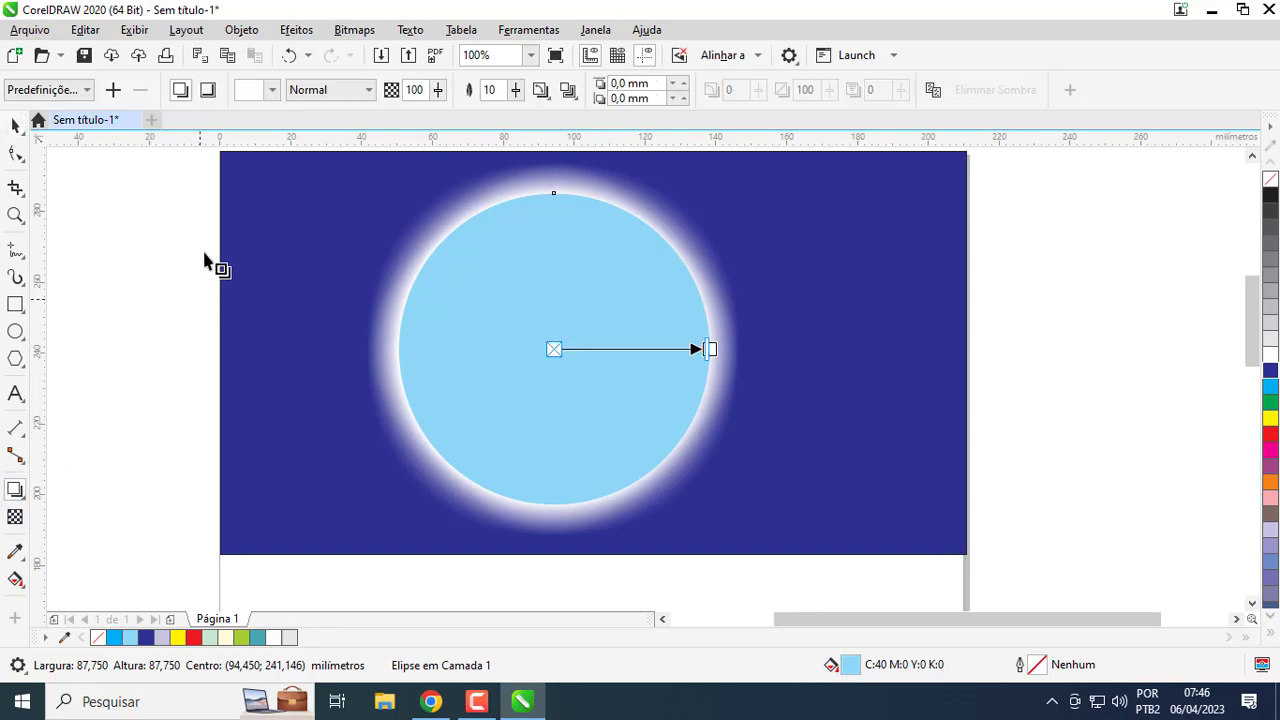
{"action": "left_click", "coordinate": [318, 92]}
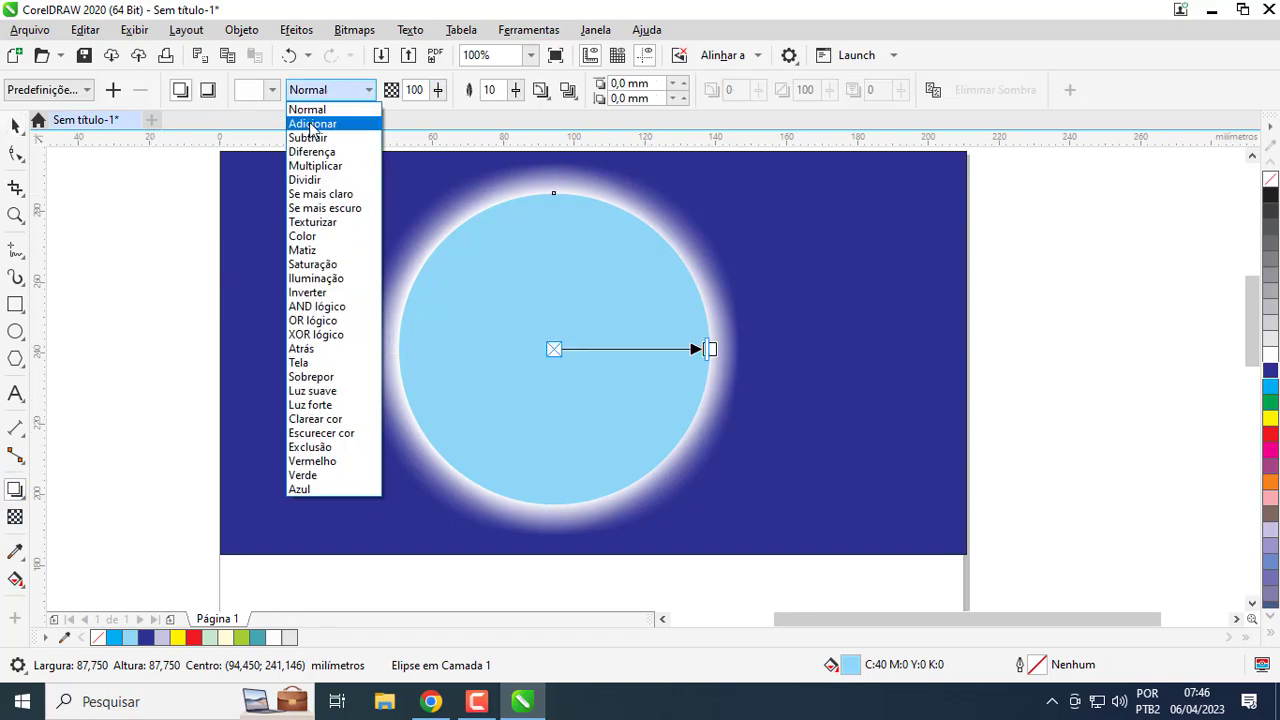
{"action": "left_click", "coordinate": [310, 110]}
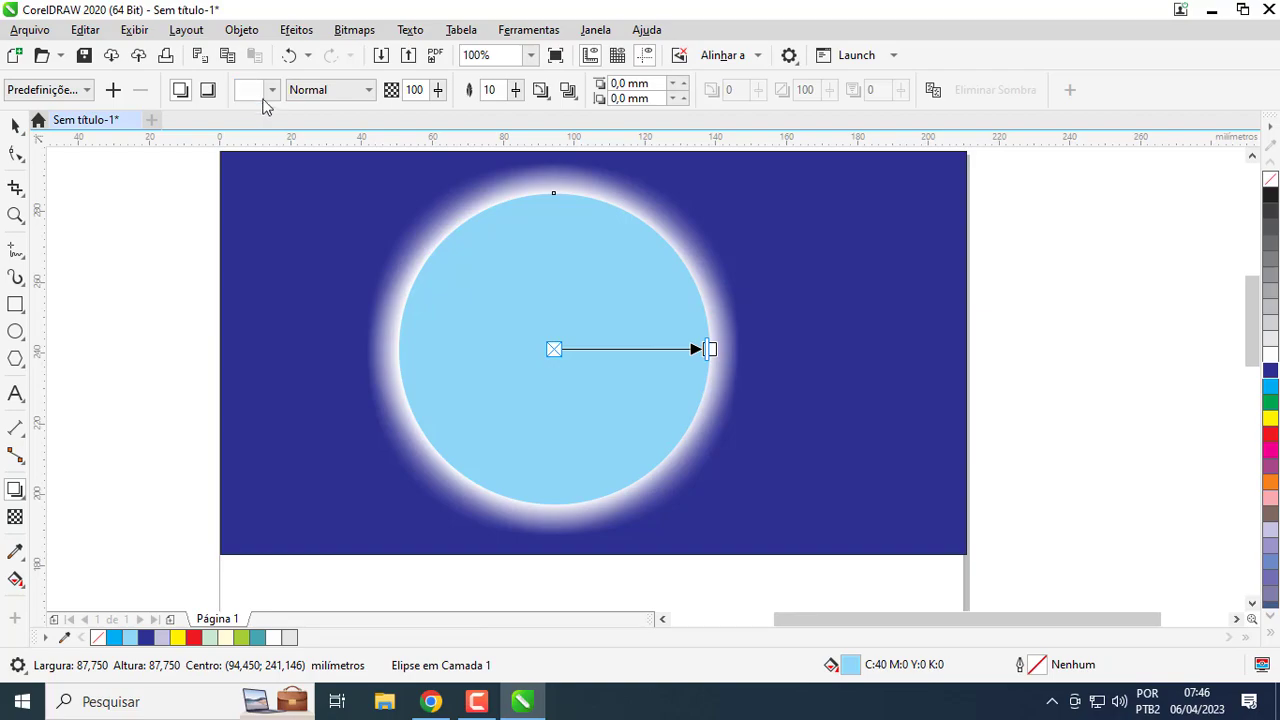
Try the Desfocagem gaussiana feathering direction on the circle's glow and return it to Externa
{"action": "left_click", "coordinate": [545, 95]}
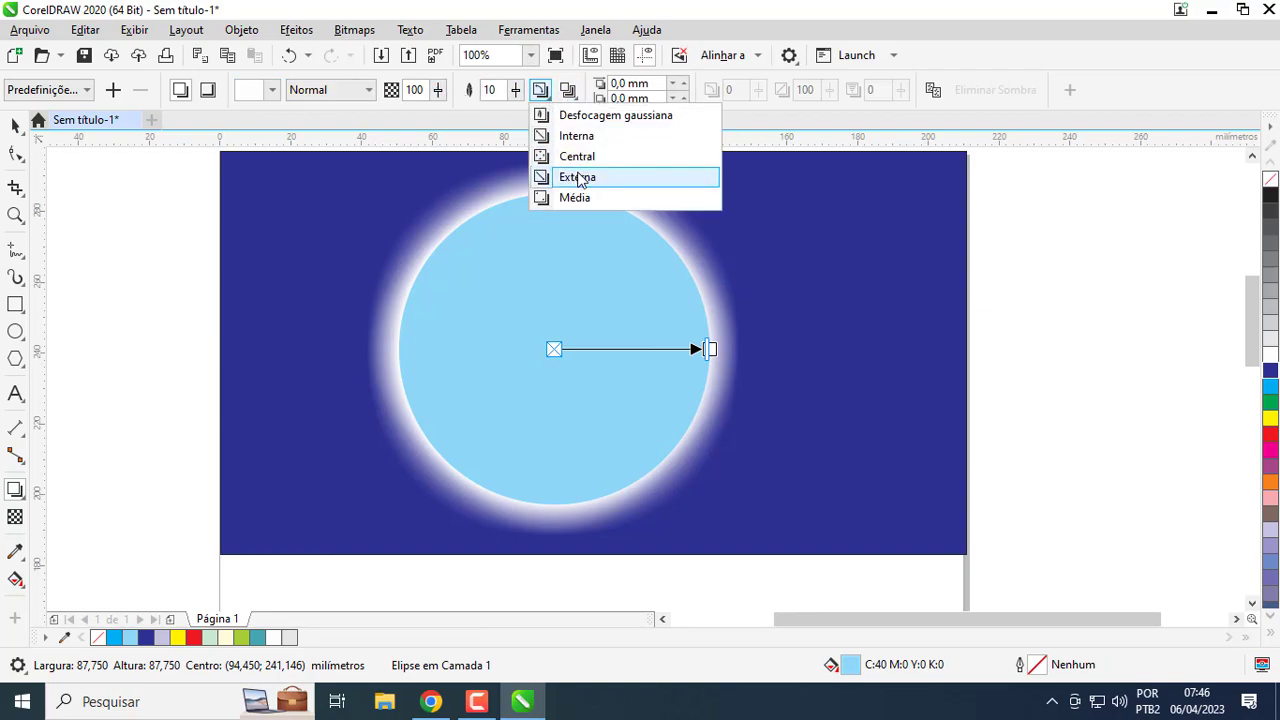
{"action": "left_click", "coordinate": [592, 116]}
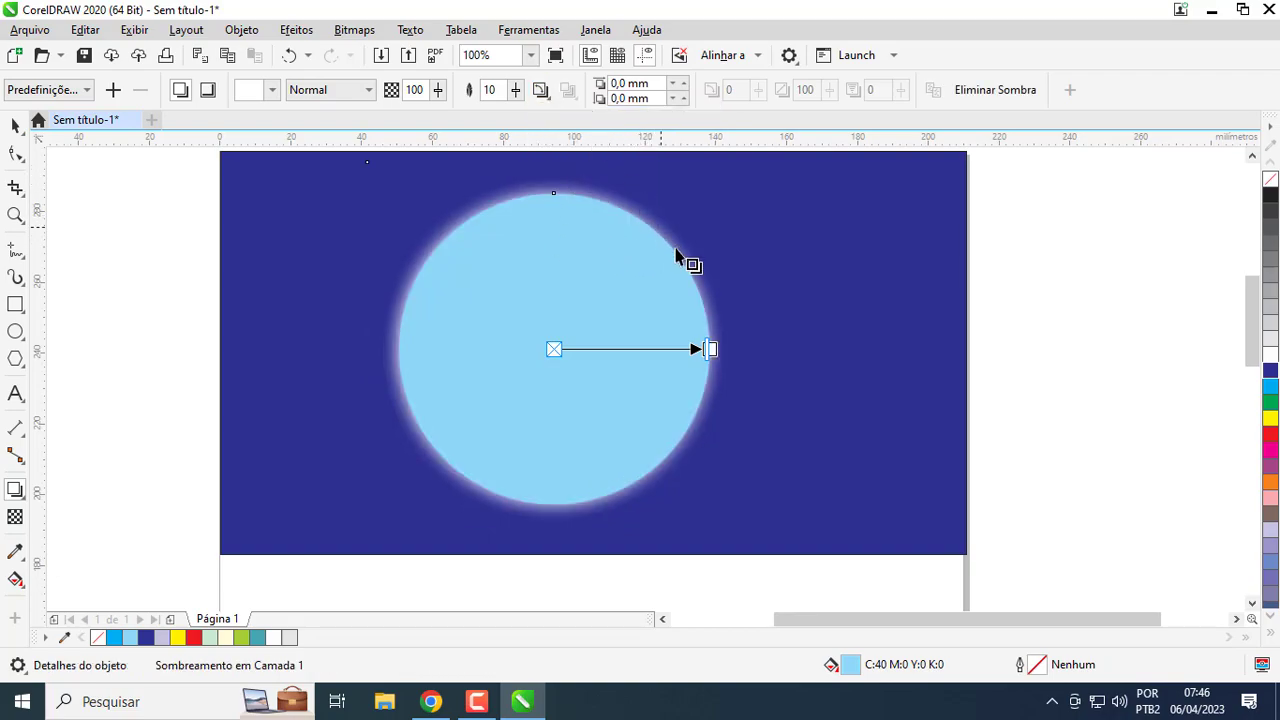
{"action": "left_click", "coordinate": [540, 90]}
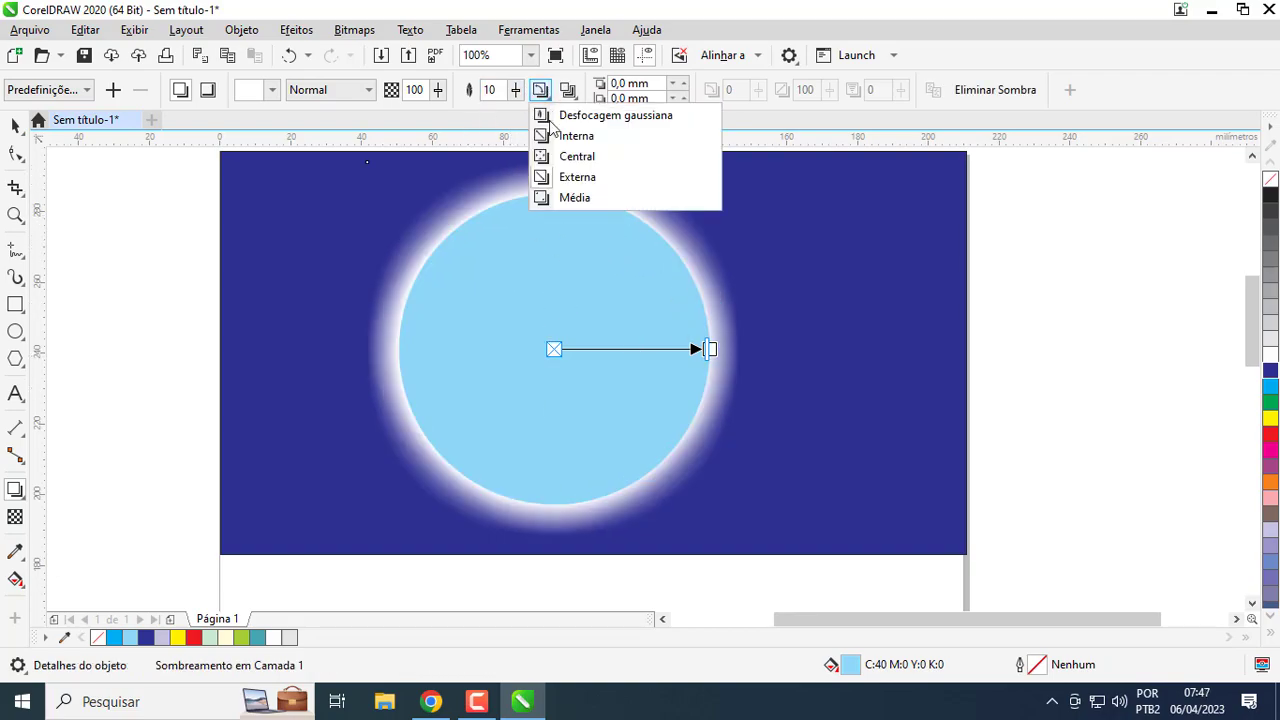
{"action": "left_click", "coordinate": [590, 177]}
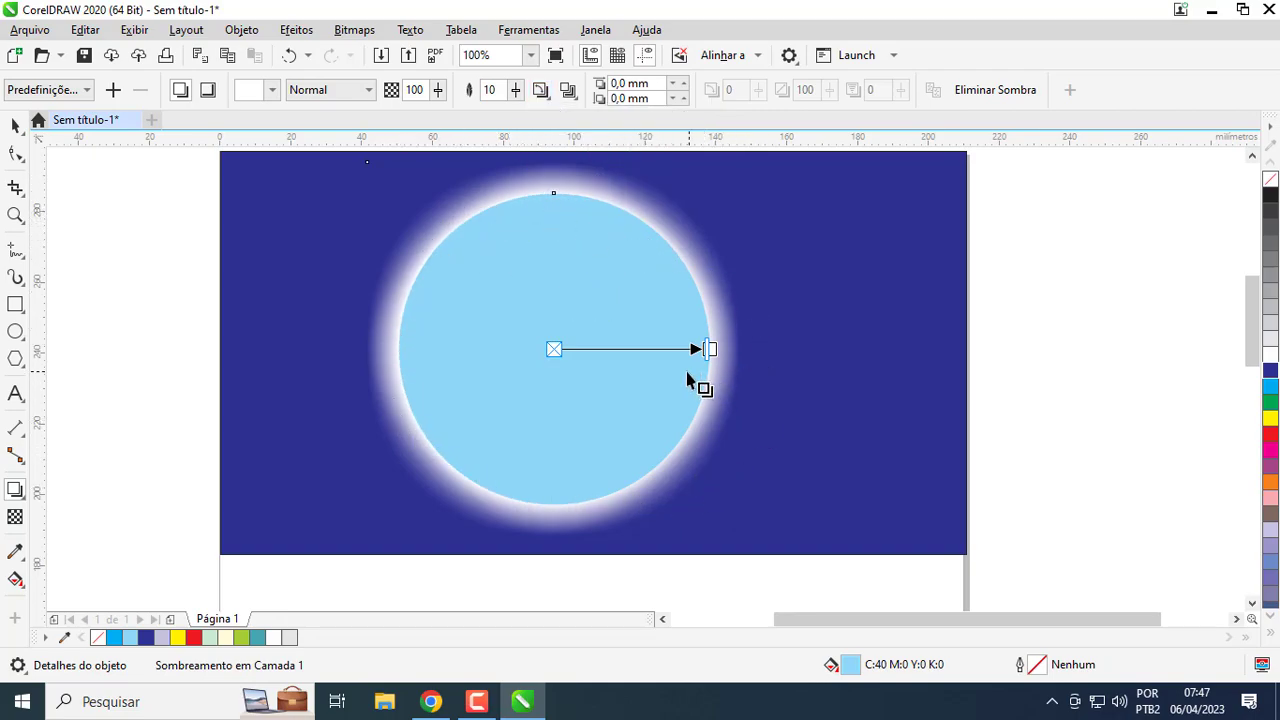
{"action": "key", "text": "space"}
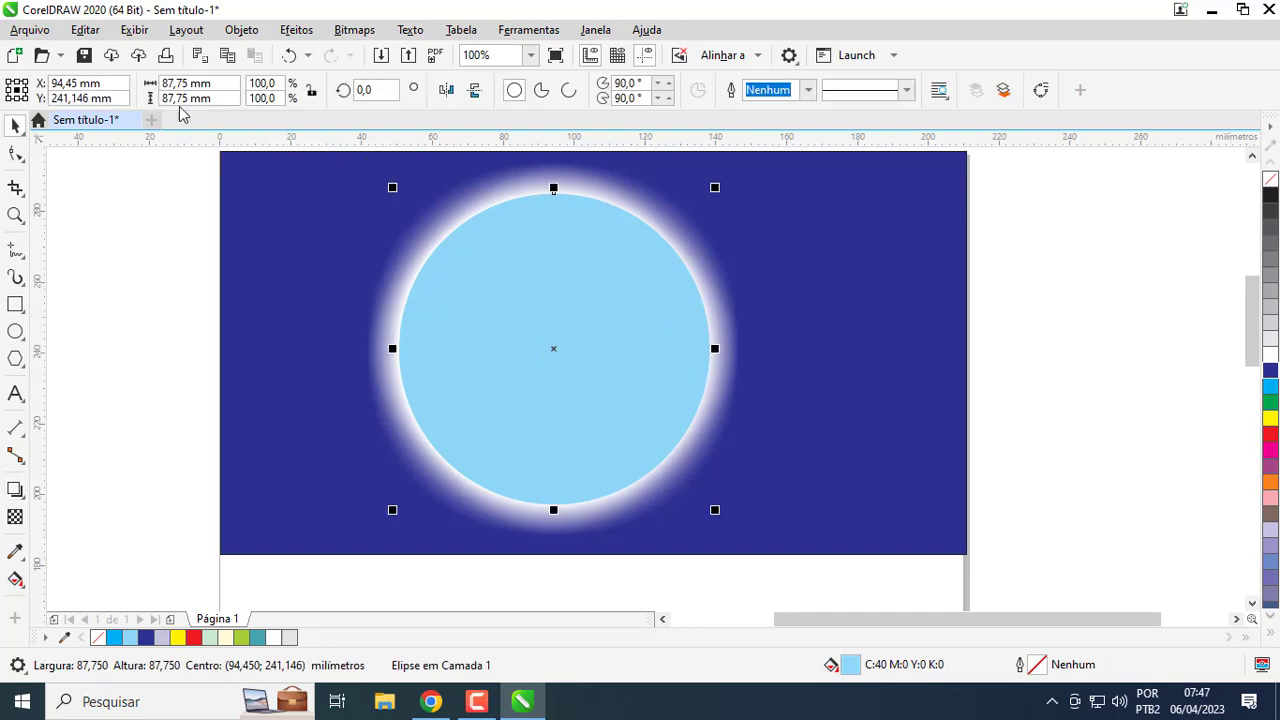
{"action": "left_click", "coordinate": [16, 493]}
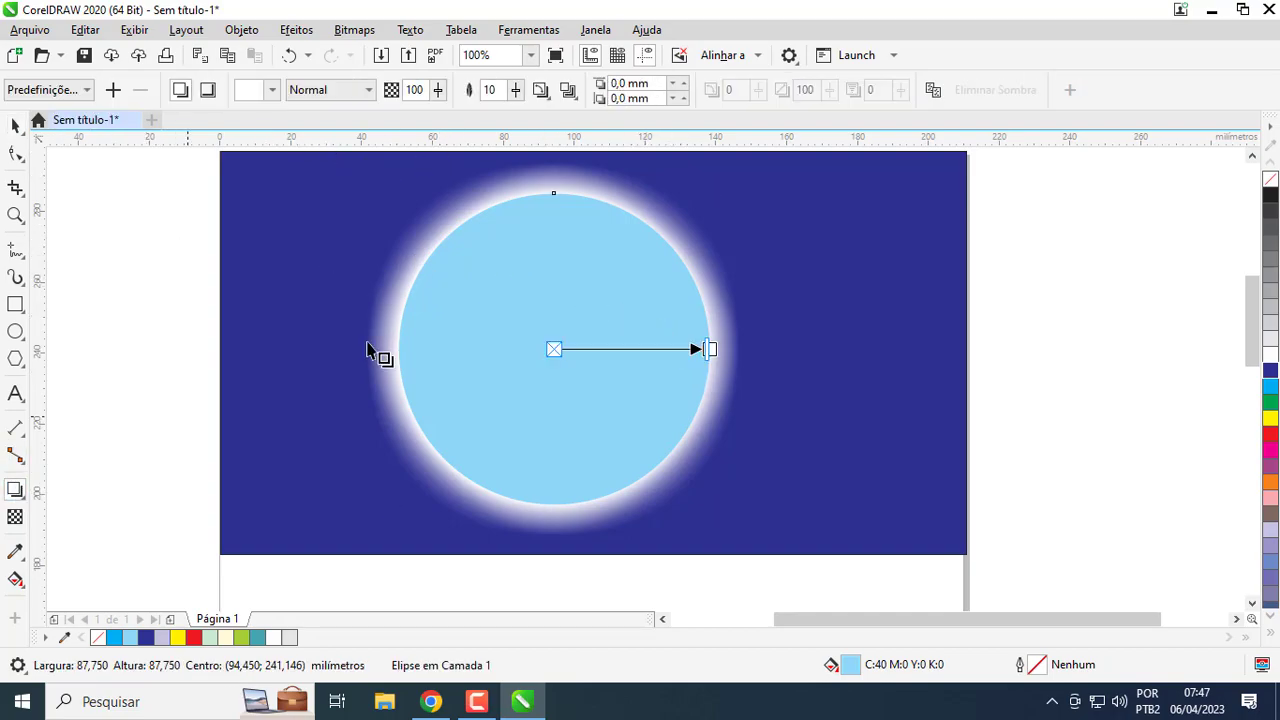